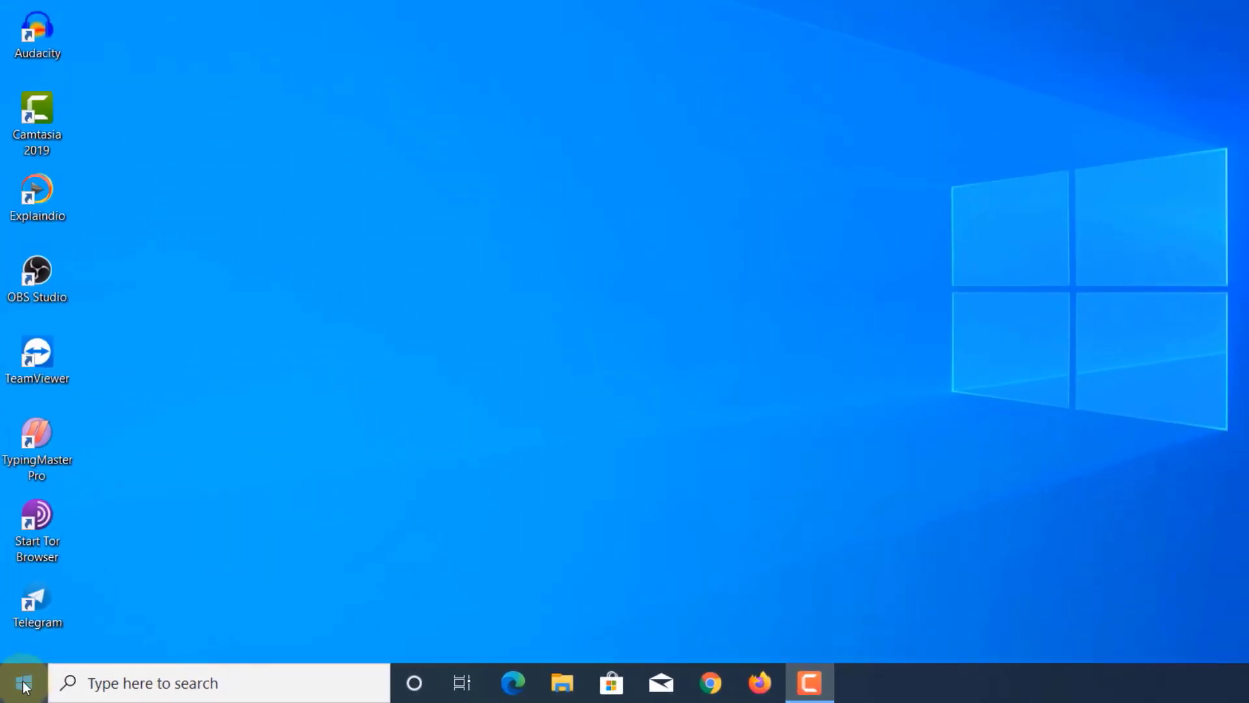
- Launch Excel by searching 'excel' from the Windows Start menu
left_click(23, 685)
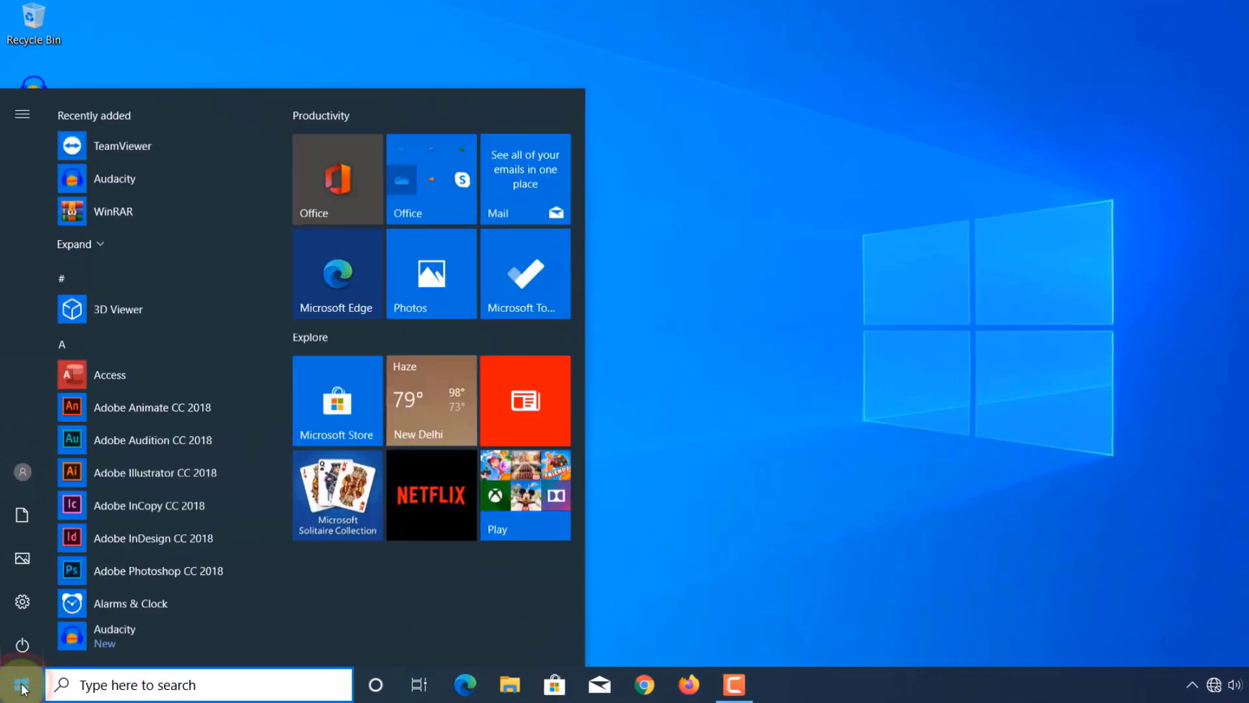
scroll(157, 495, "down", 4)
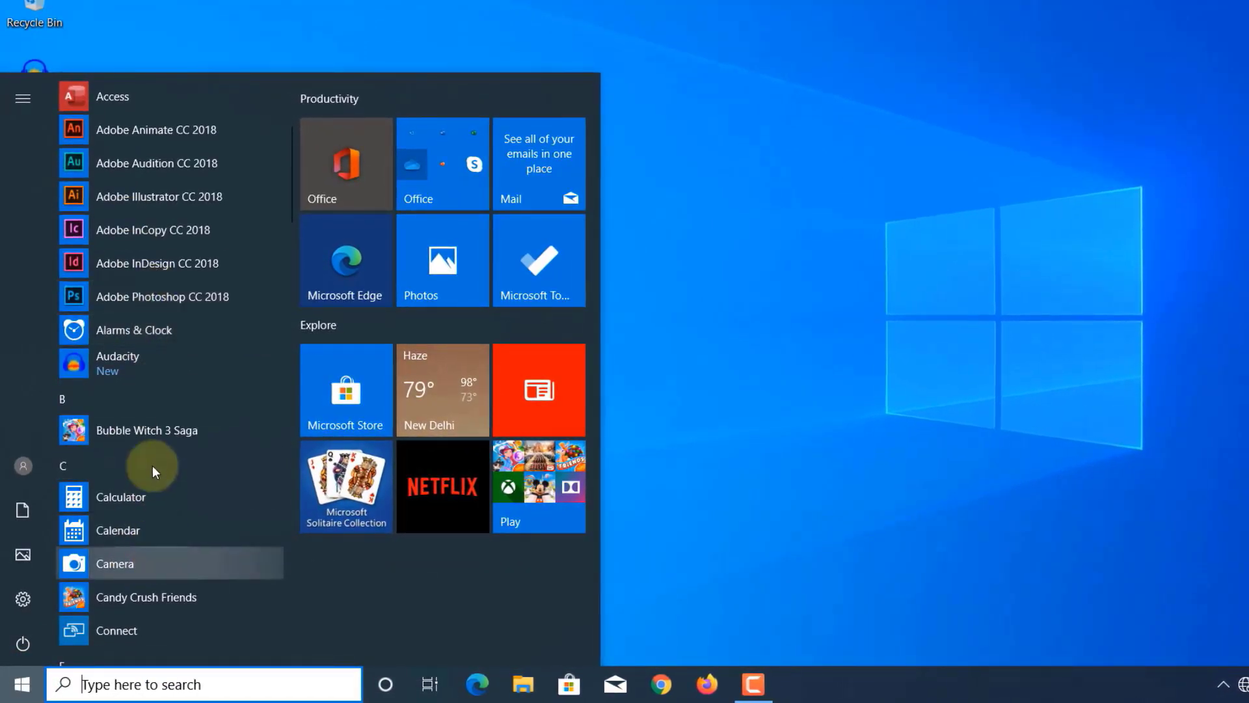
scroll(147, 449, "down", 3)
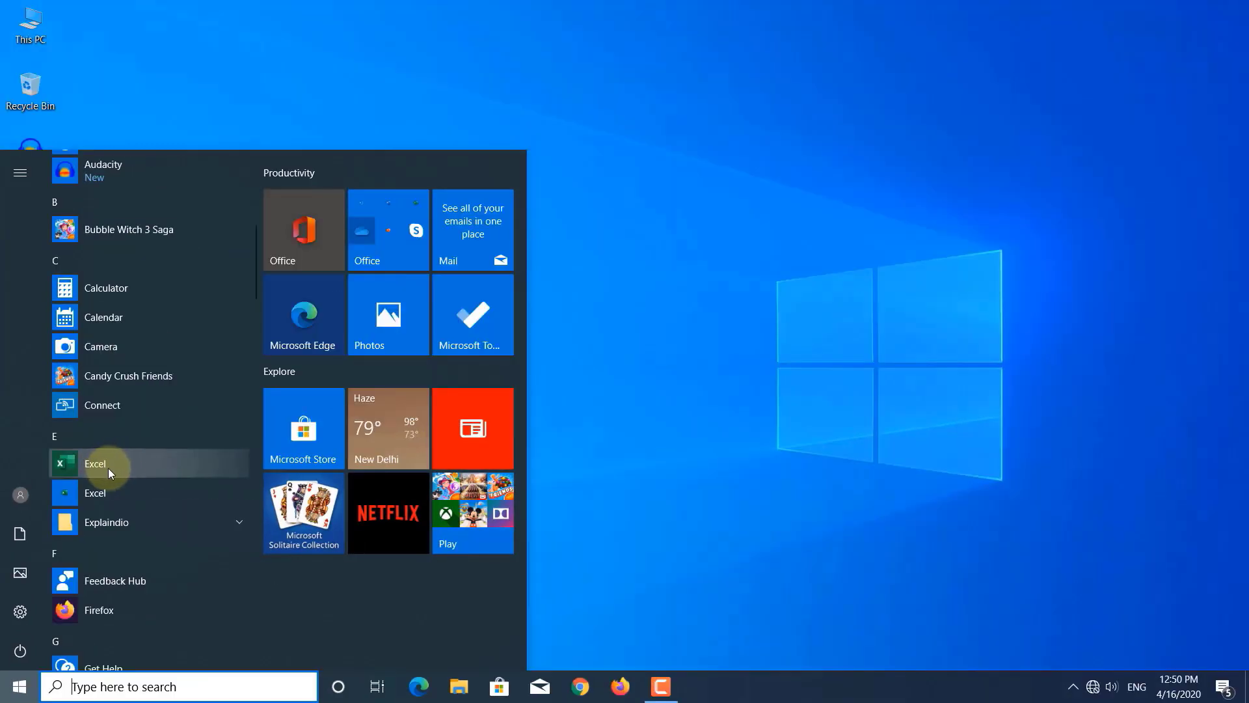
left_click(104, 686)
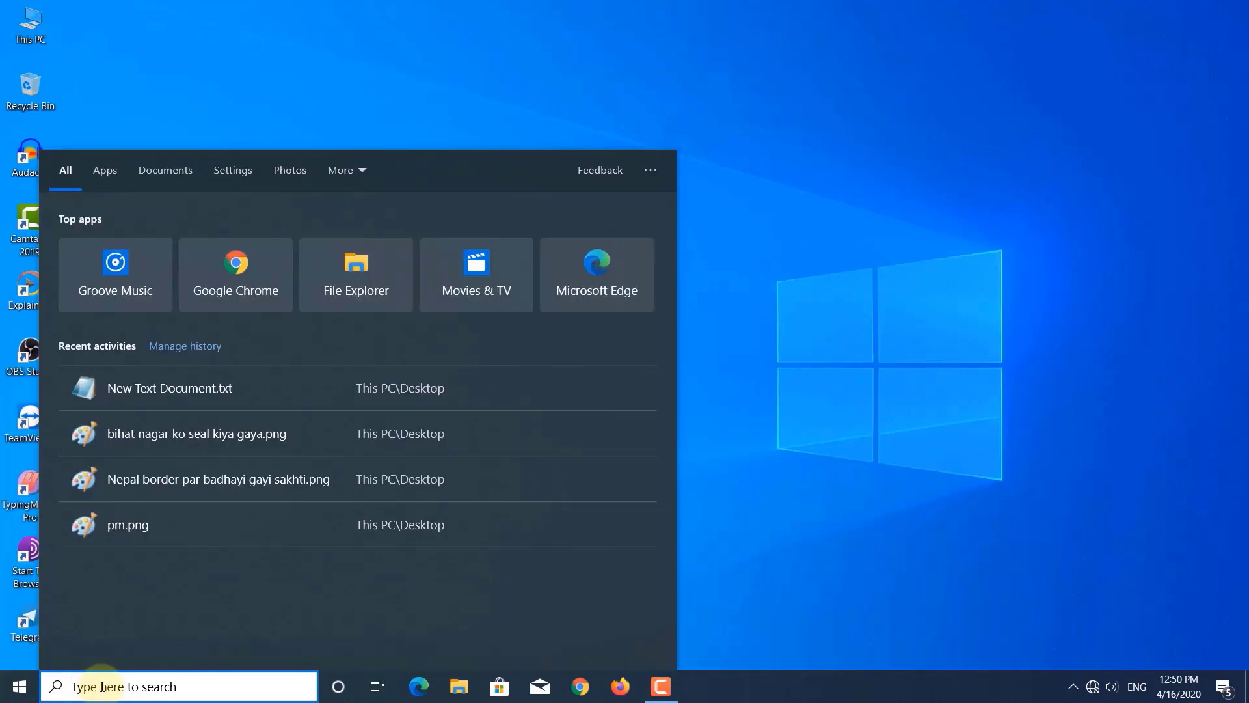
type("excel")
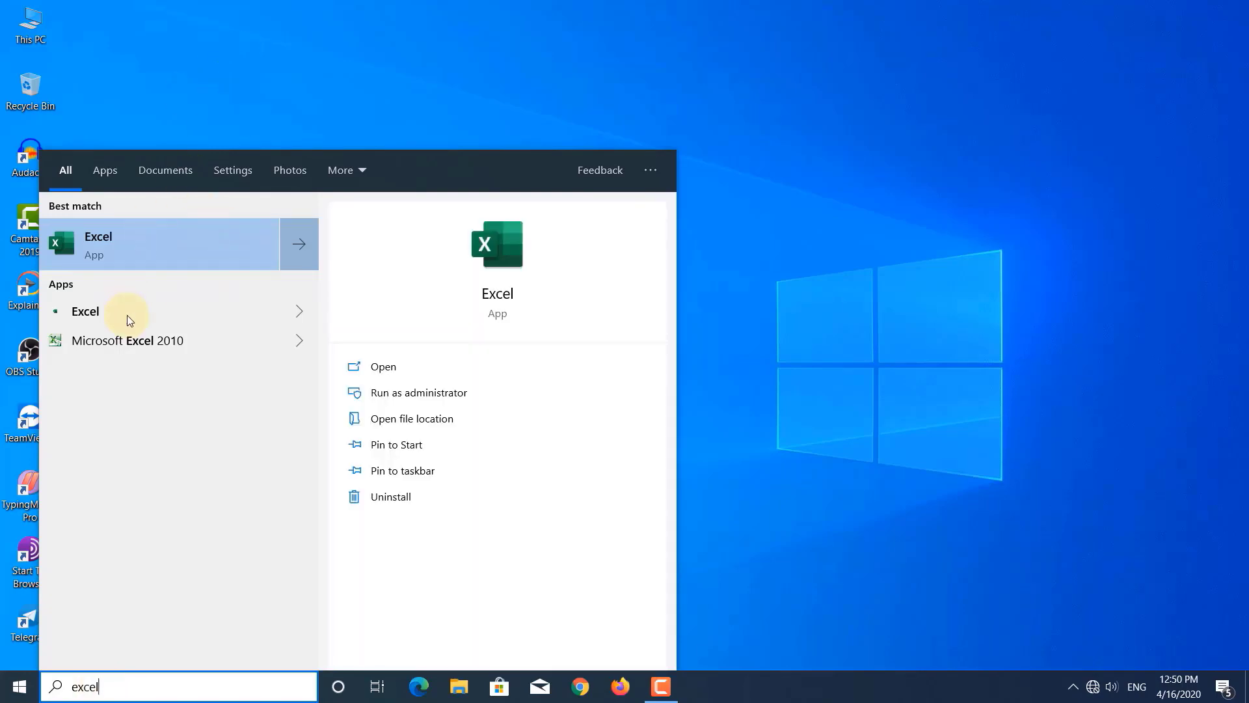
left_click(119, 249)
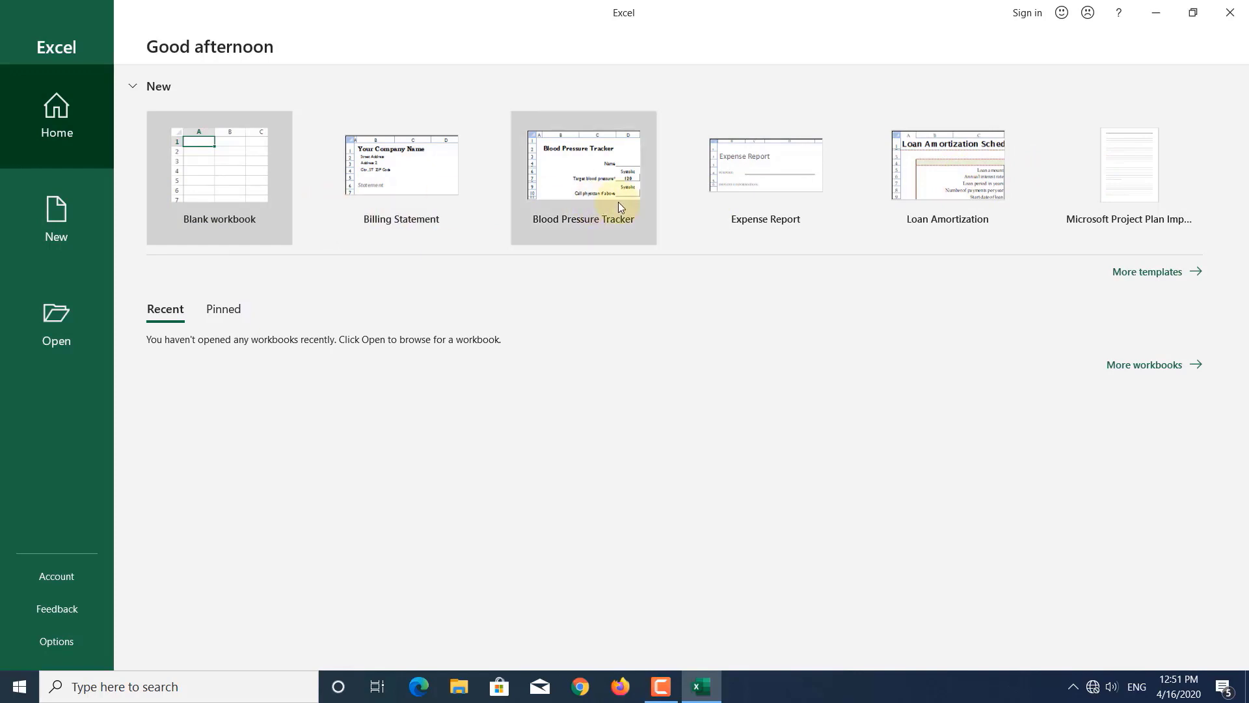
- Show More templates and scroll through the New page's templates, such as Loan Amortization
left_click(1143, 273)
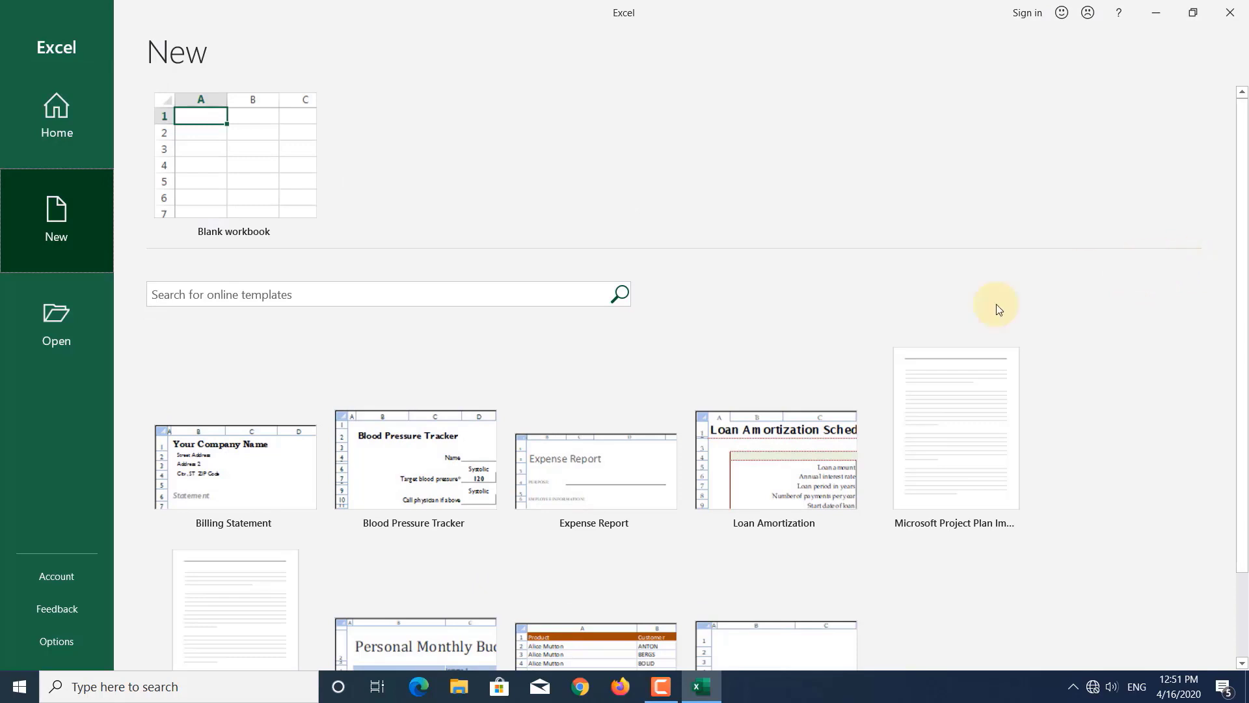
scroll(701, 431, "down", 3)
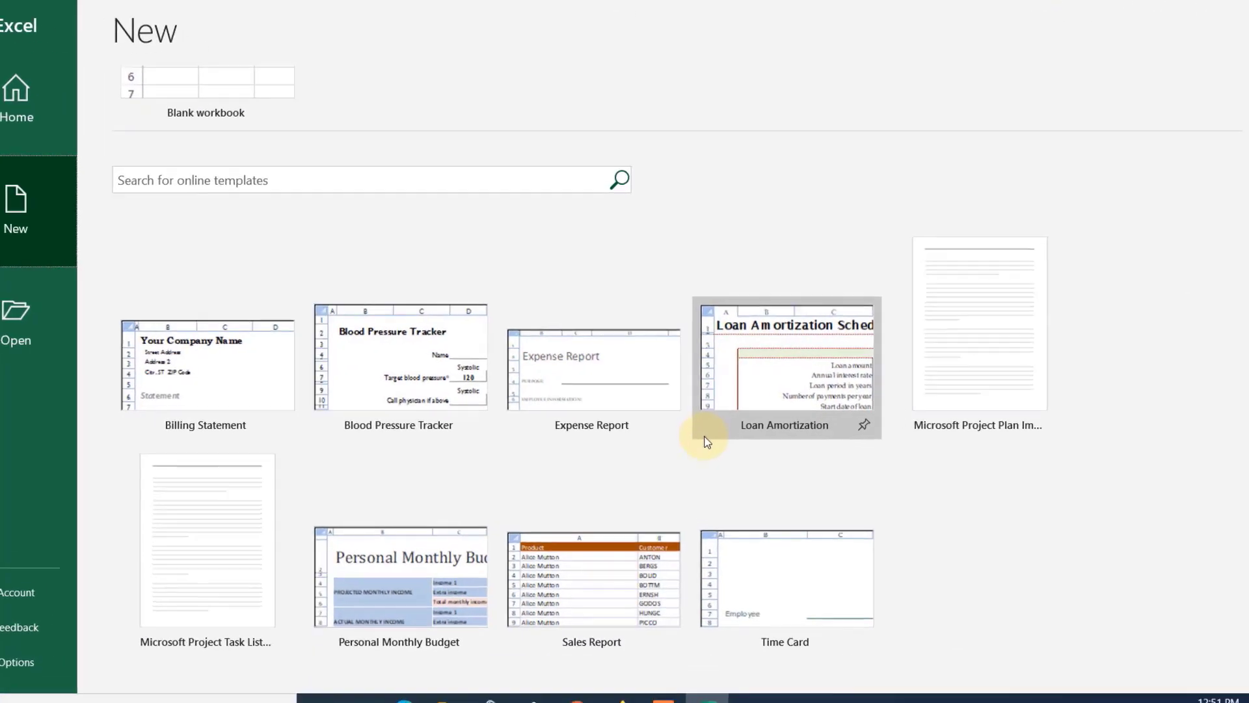
scroll(287, 393, "up", 3)
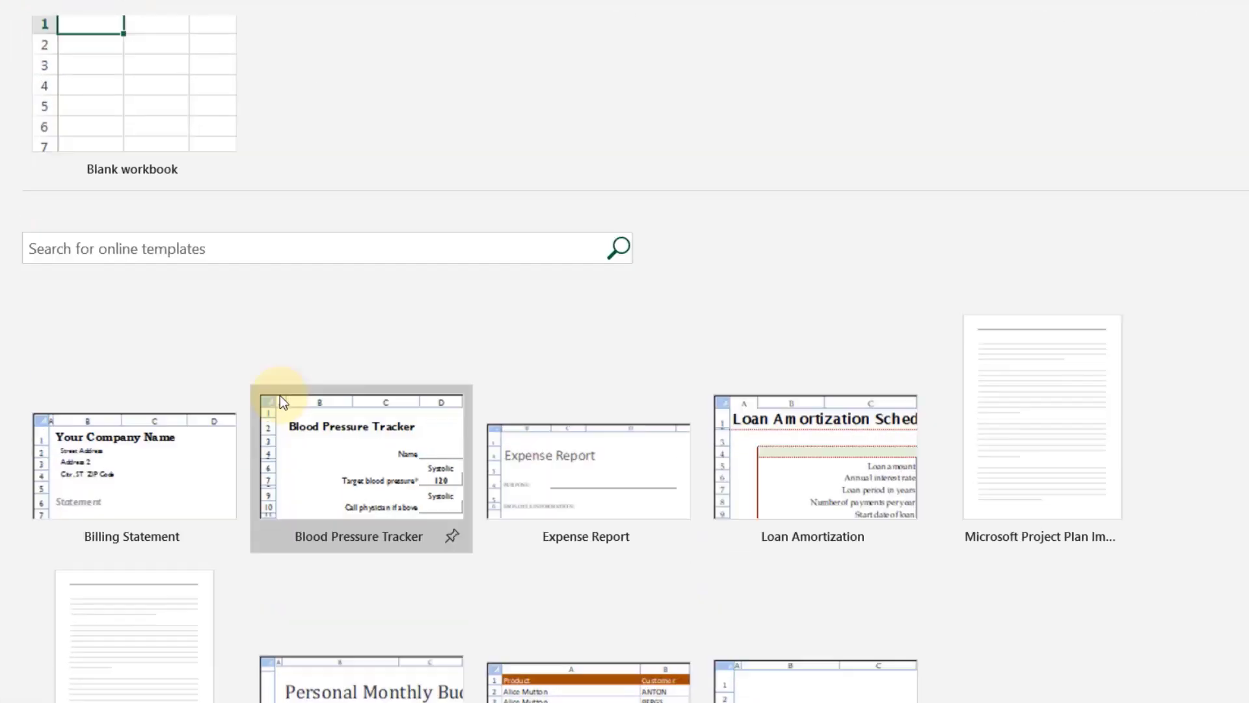
scroll(911, 429, "down", 2)
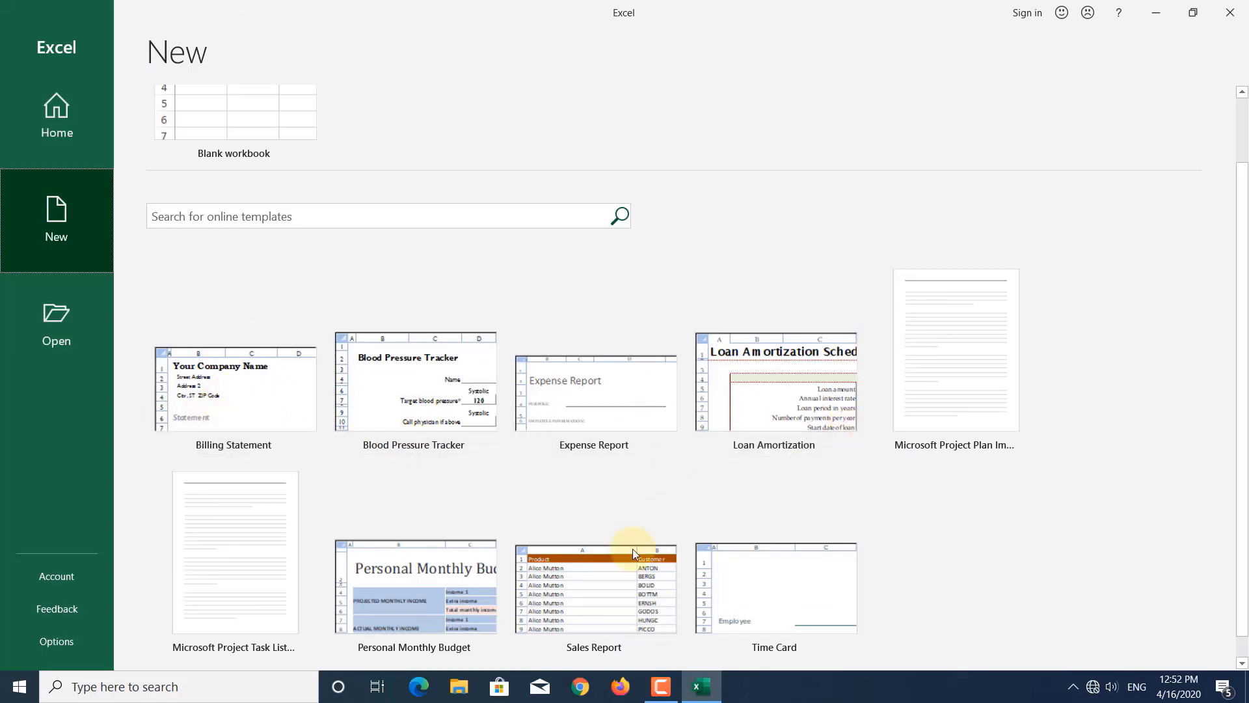
scroll(361, 573, "up", 1)
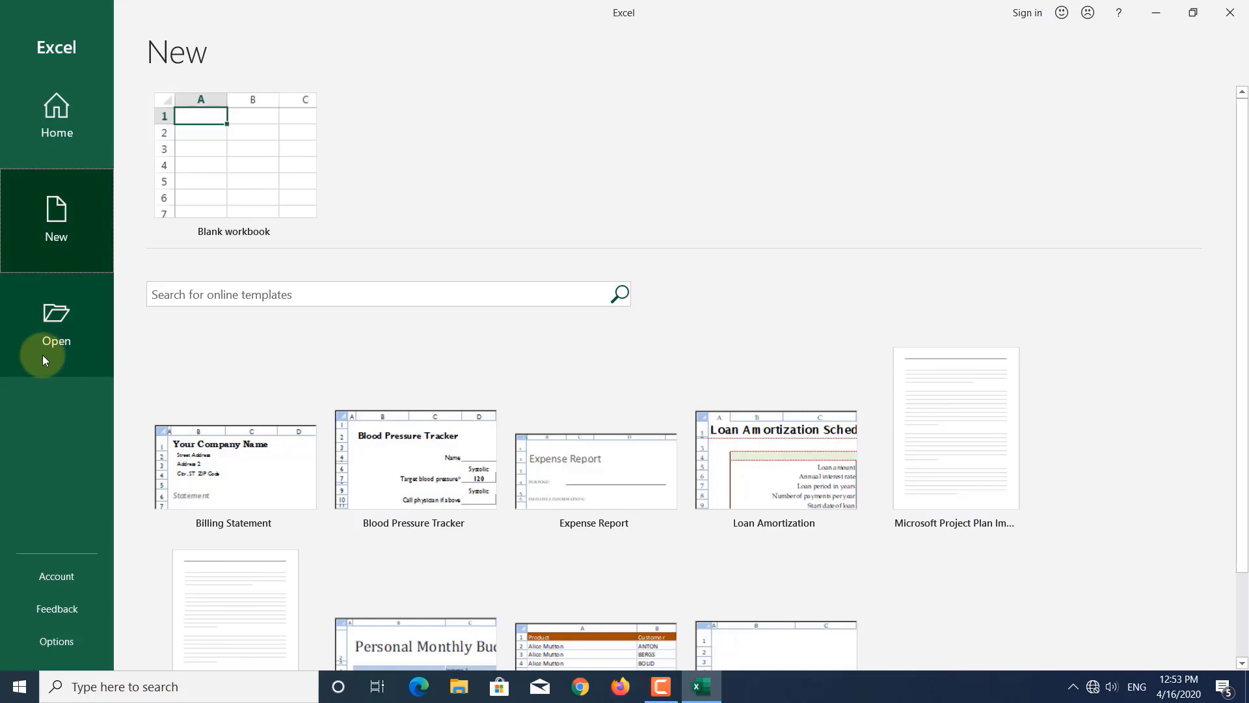
- Look over the Home, New and Open backstage pages, then create blank workbook Book1
left_click(73, 126)
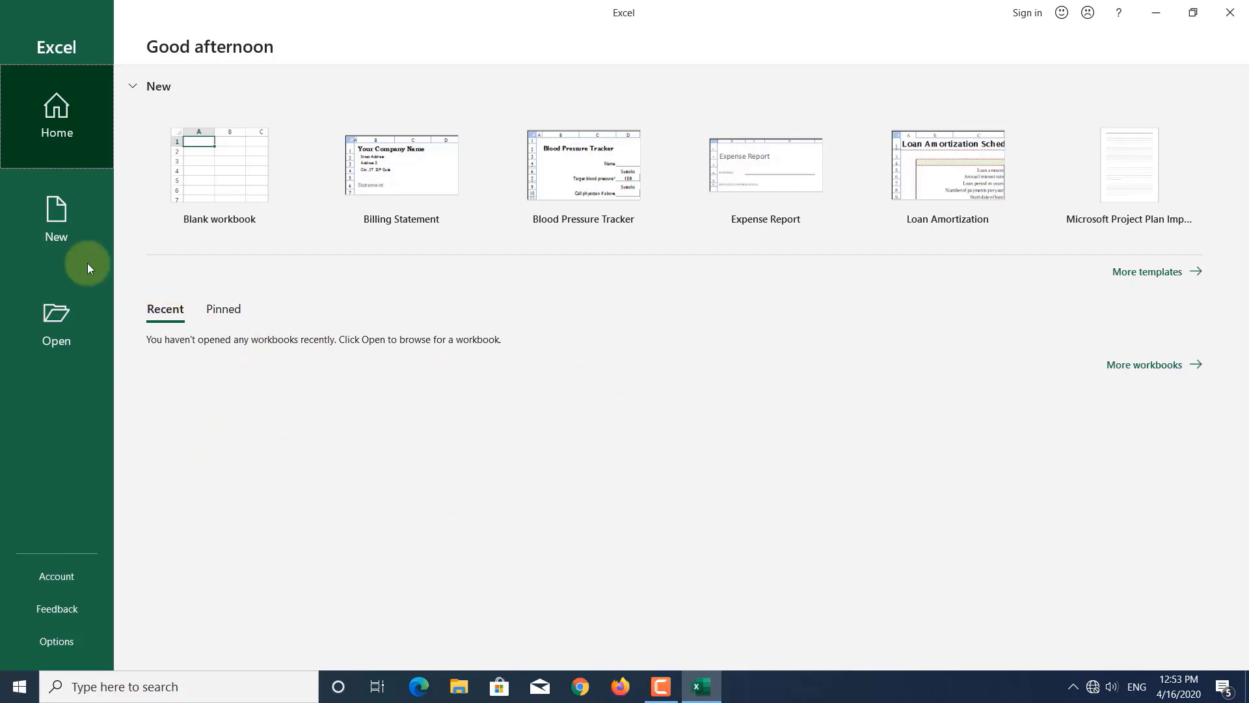
left_click(57, 217)
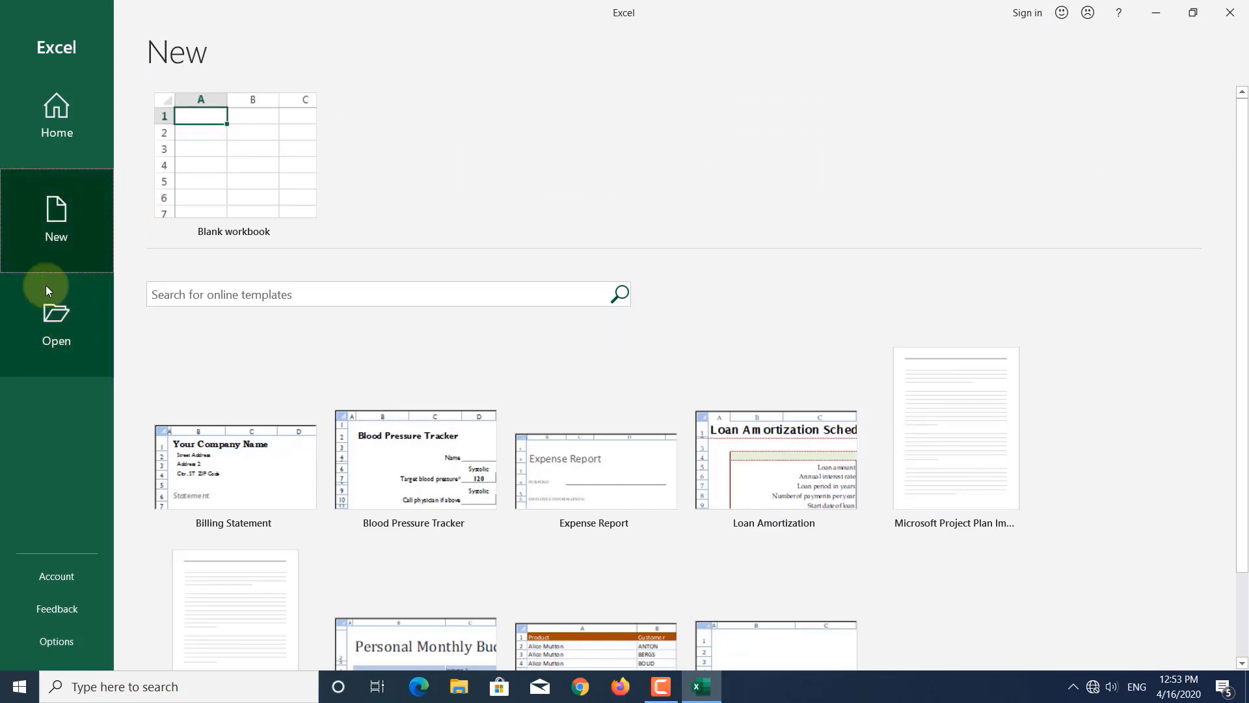
left_click(56, 331)
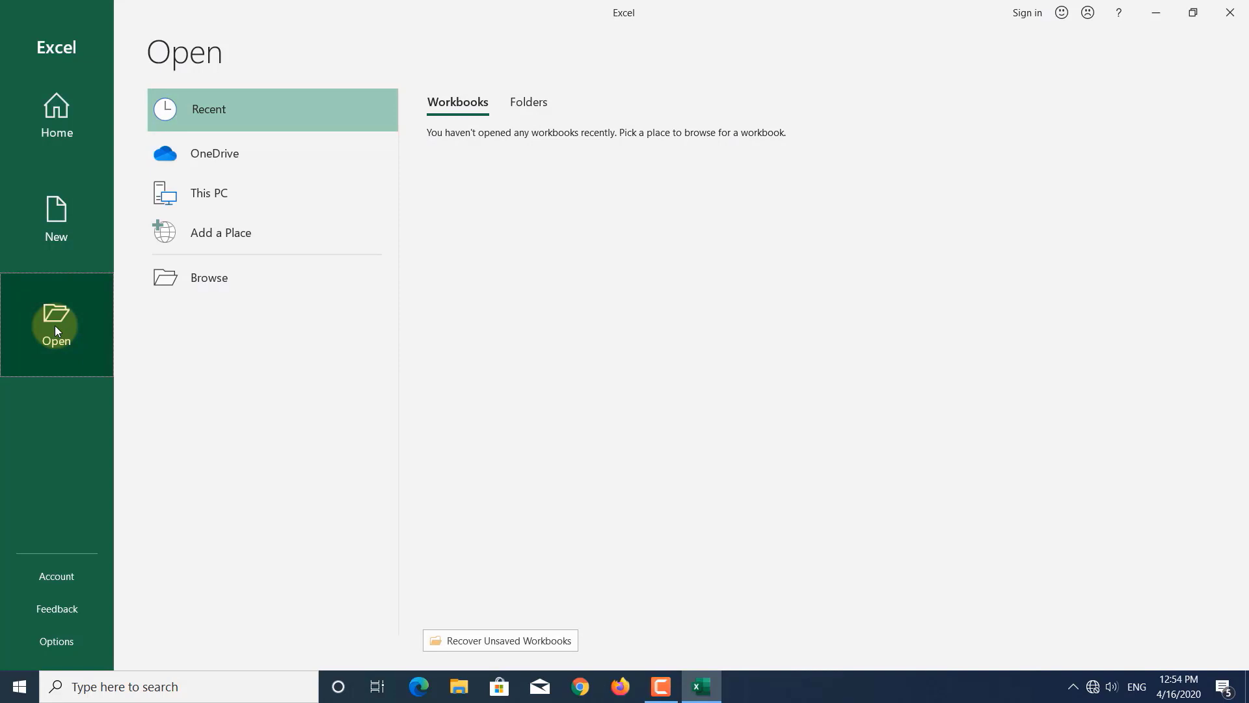
left_click(60, 224)
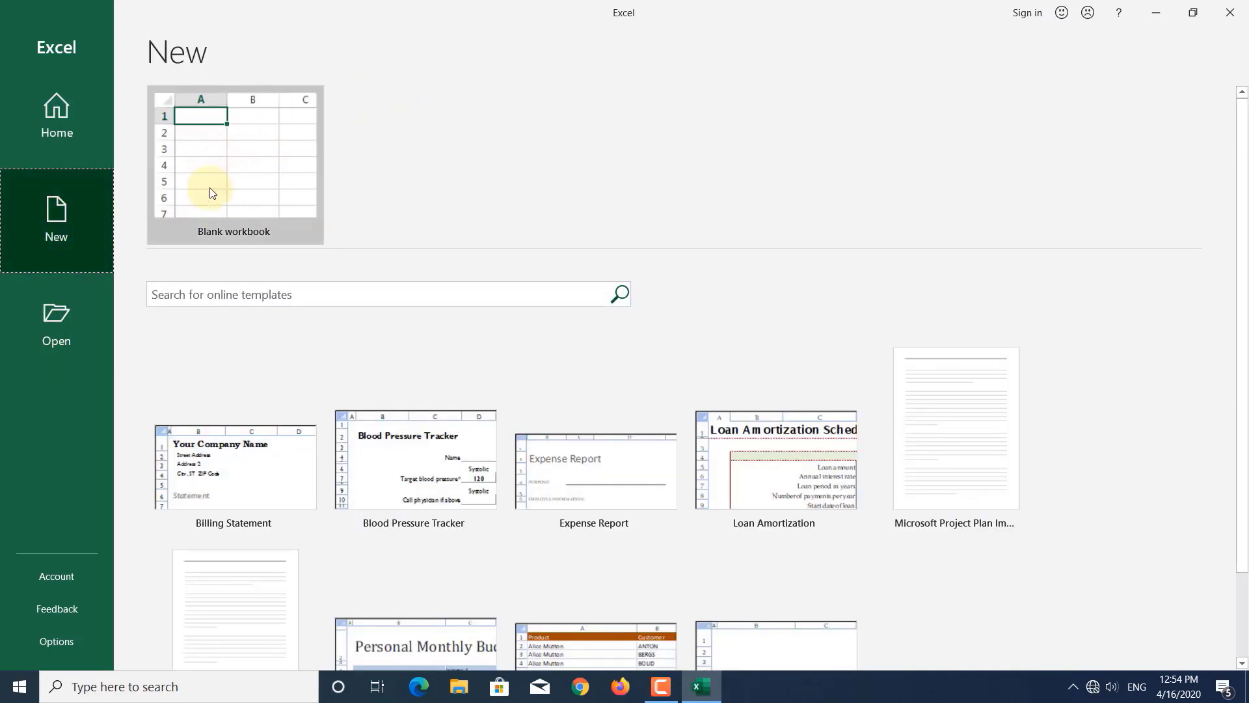
left_click(235, 168)
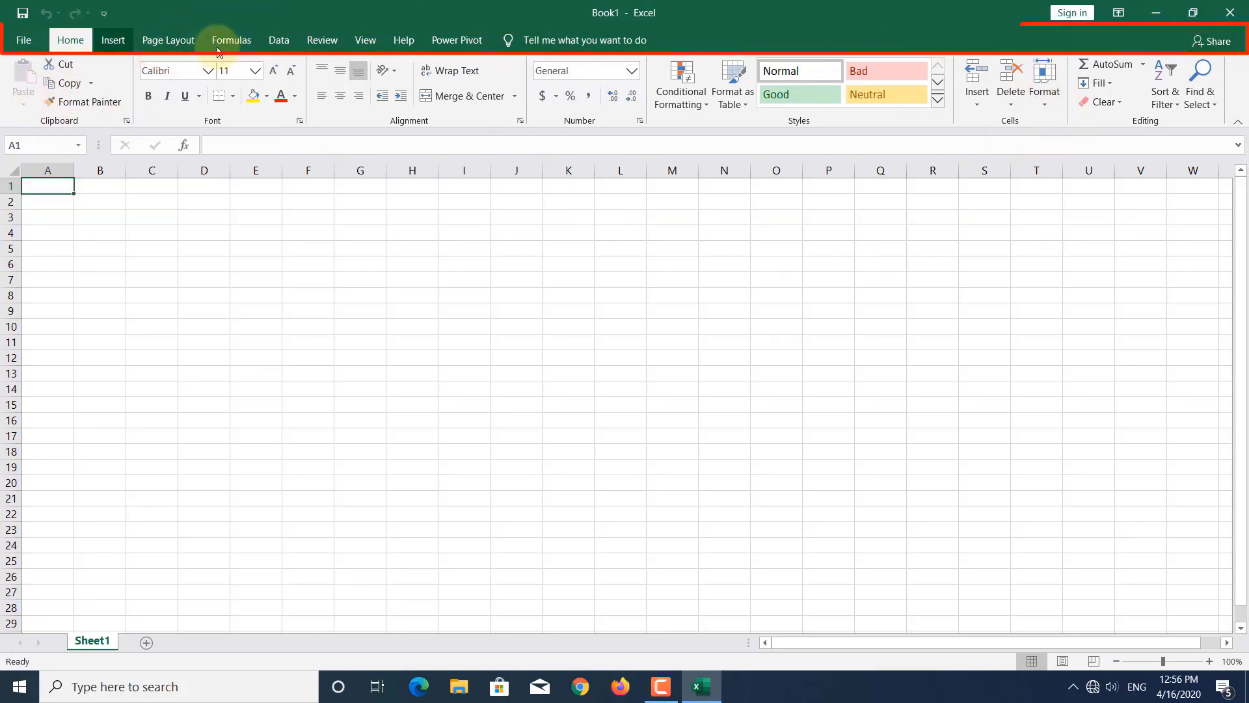
scroll(213, 52, "down", 1)
scroll(62, 40, "down", 1)
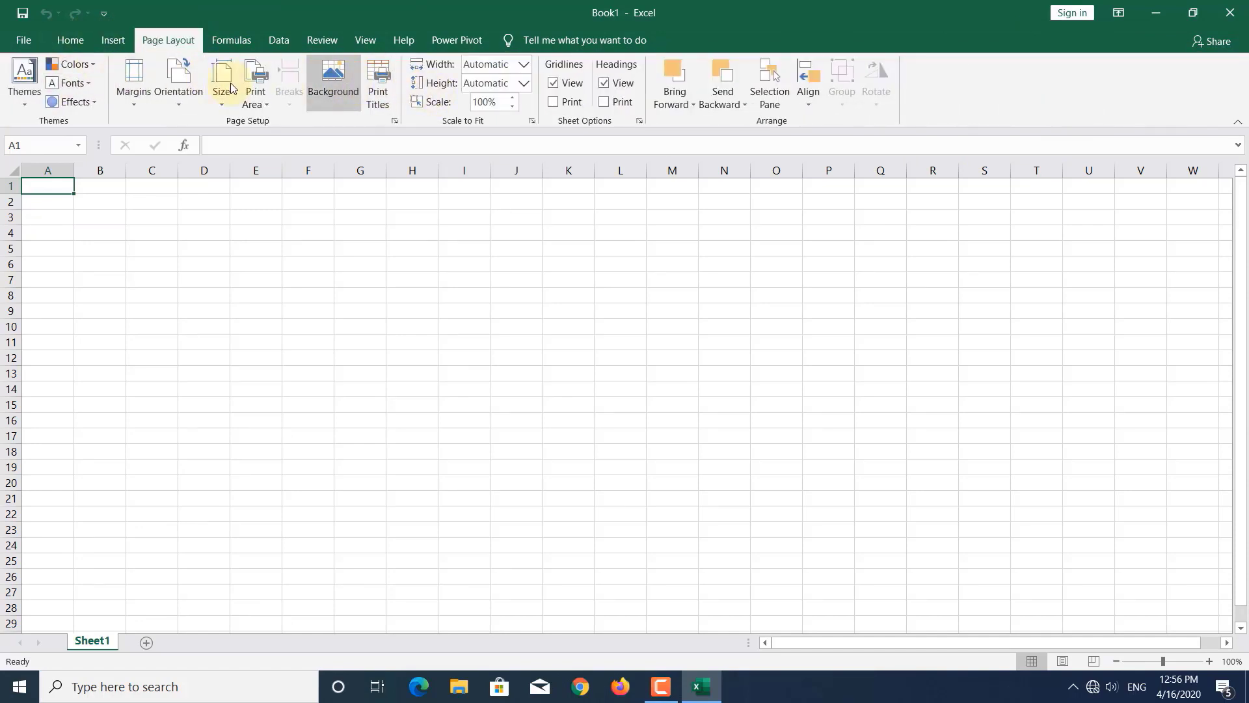
left_click(68, 41)
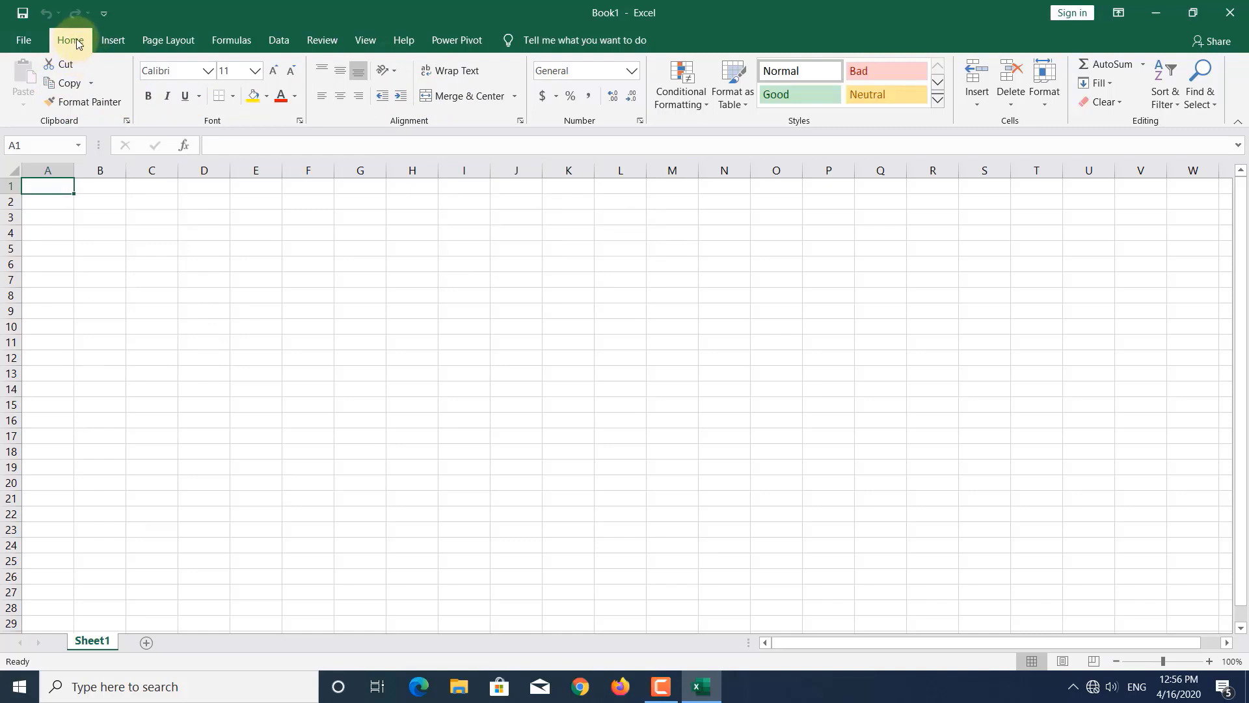
left_click(112, 40)
left_click(159, 40)
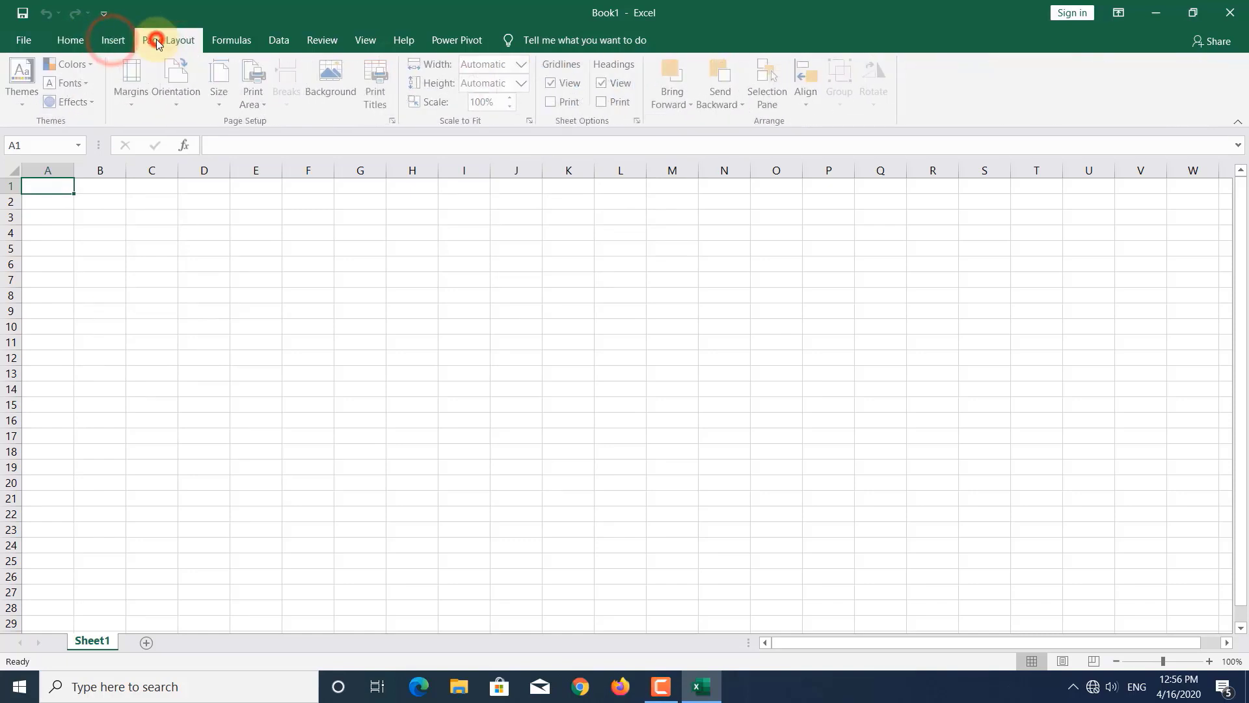
left_click(241, 39)
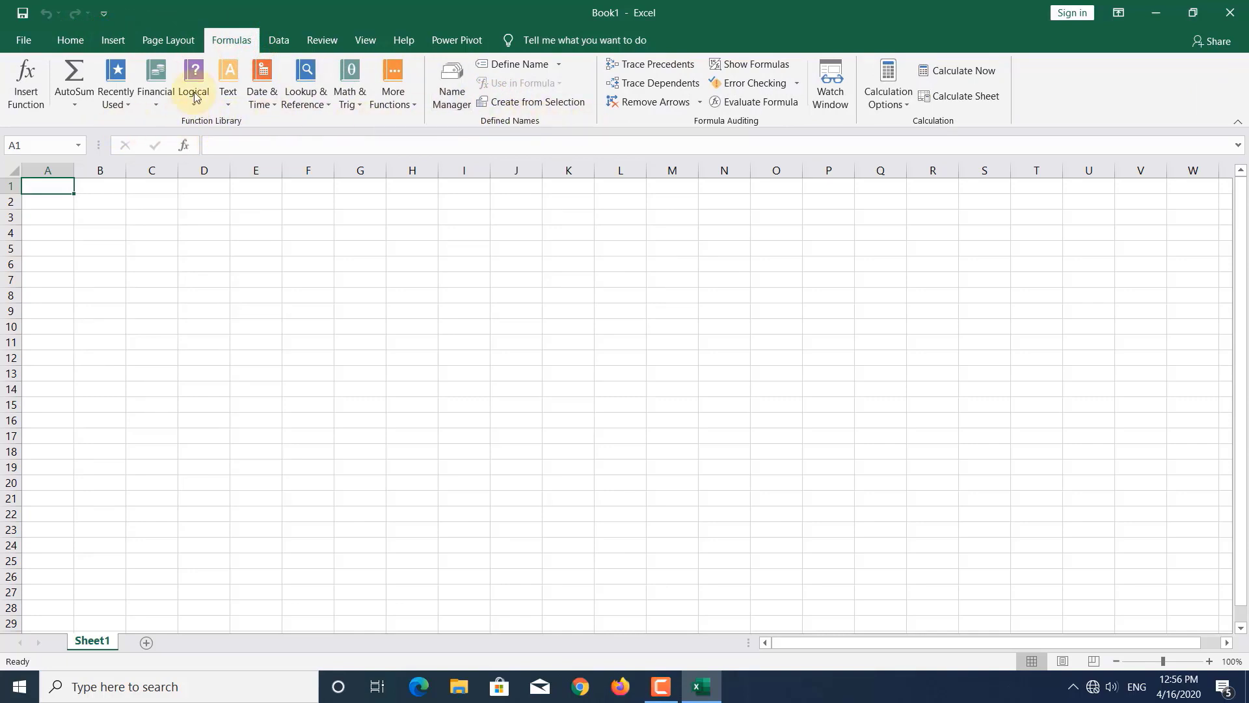
left_click(65, 43)
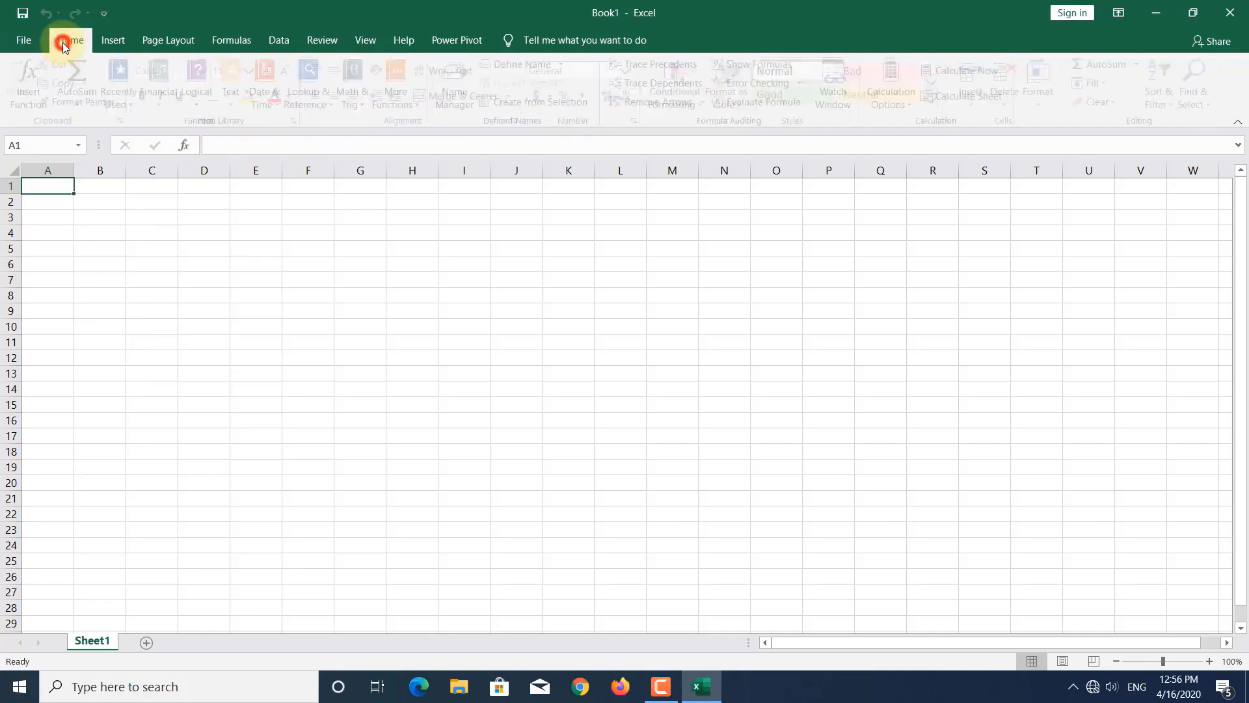
left_click(26, 40)
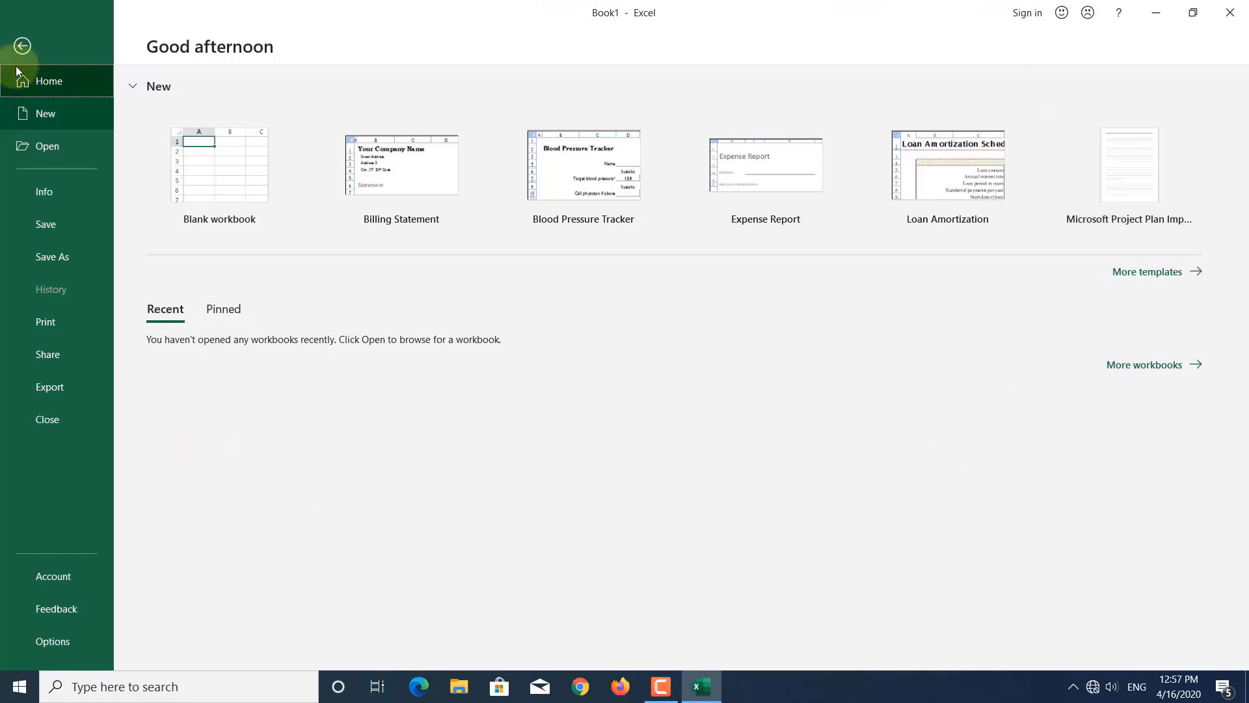
left_click(22, 47)
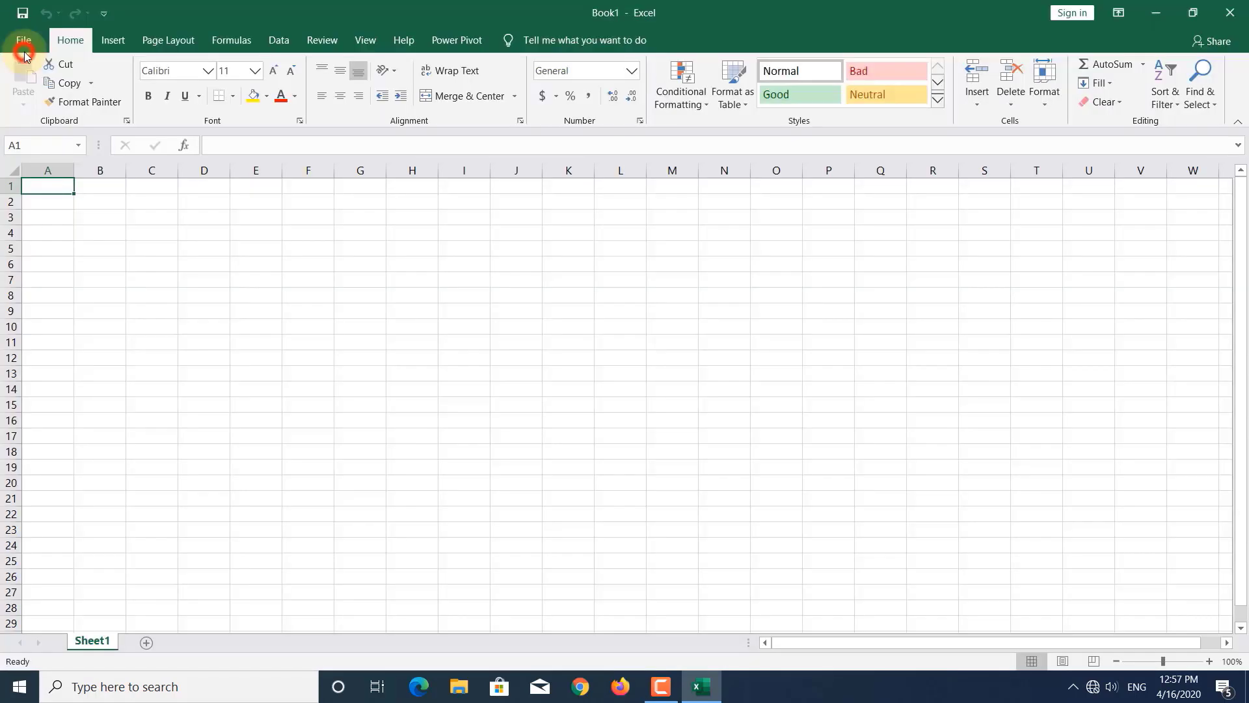
left_click(109, 41)
left_click(145, 43)
left_click(228, 40)
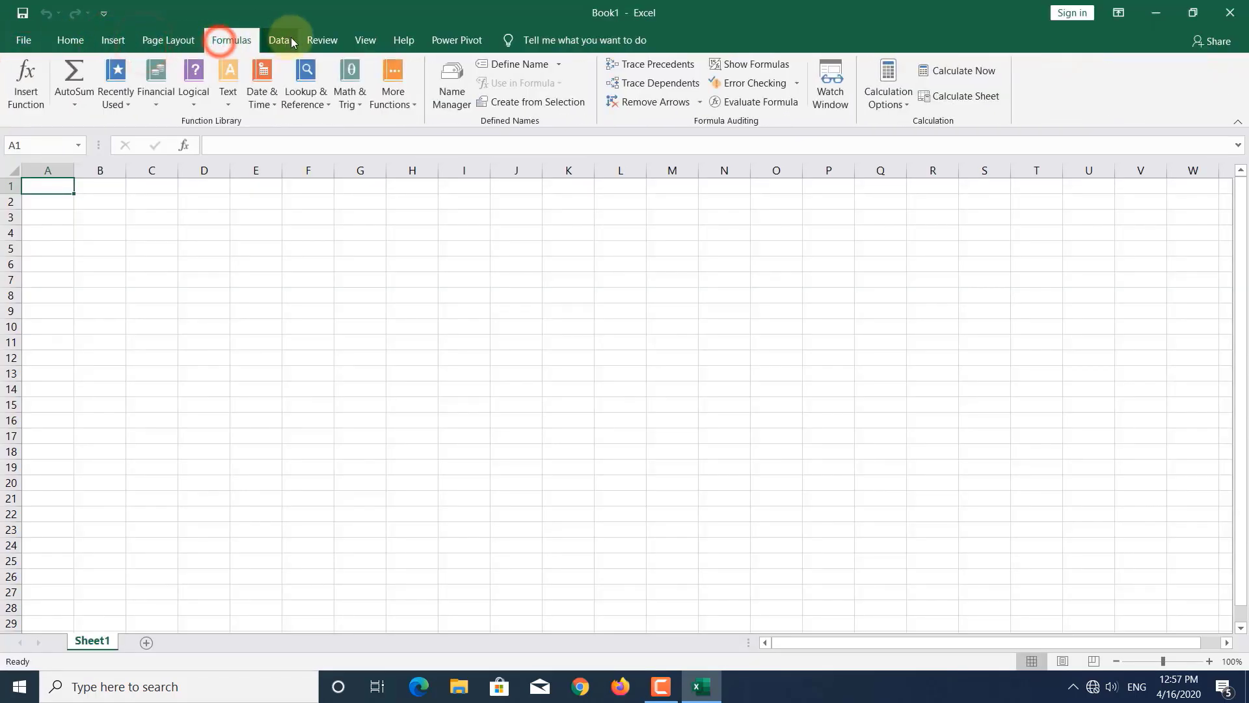
left_click(290, 38)
left_click(325, 39)
left_click(361, 39)
left_click(400, 39)
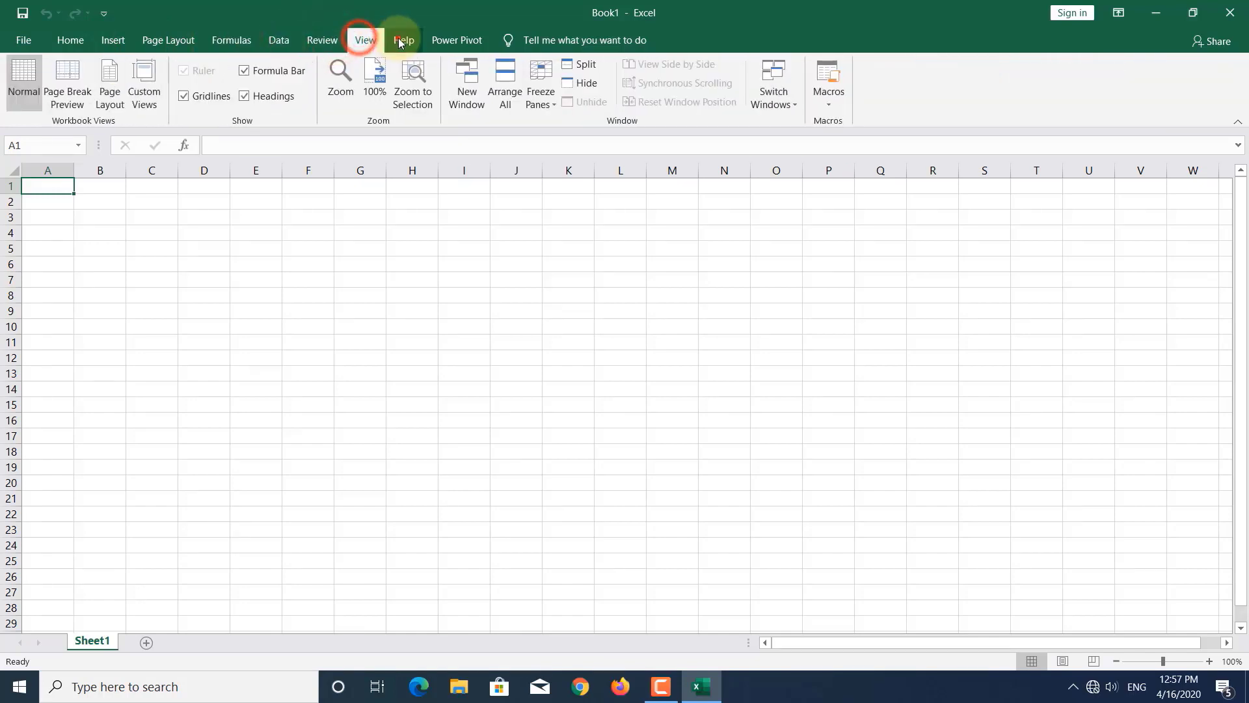
left_click(448, 40)
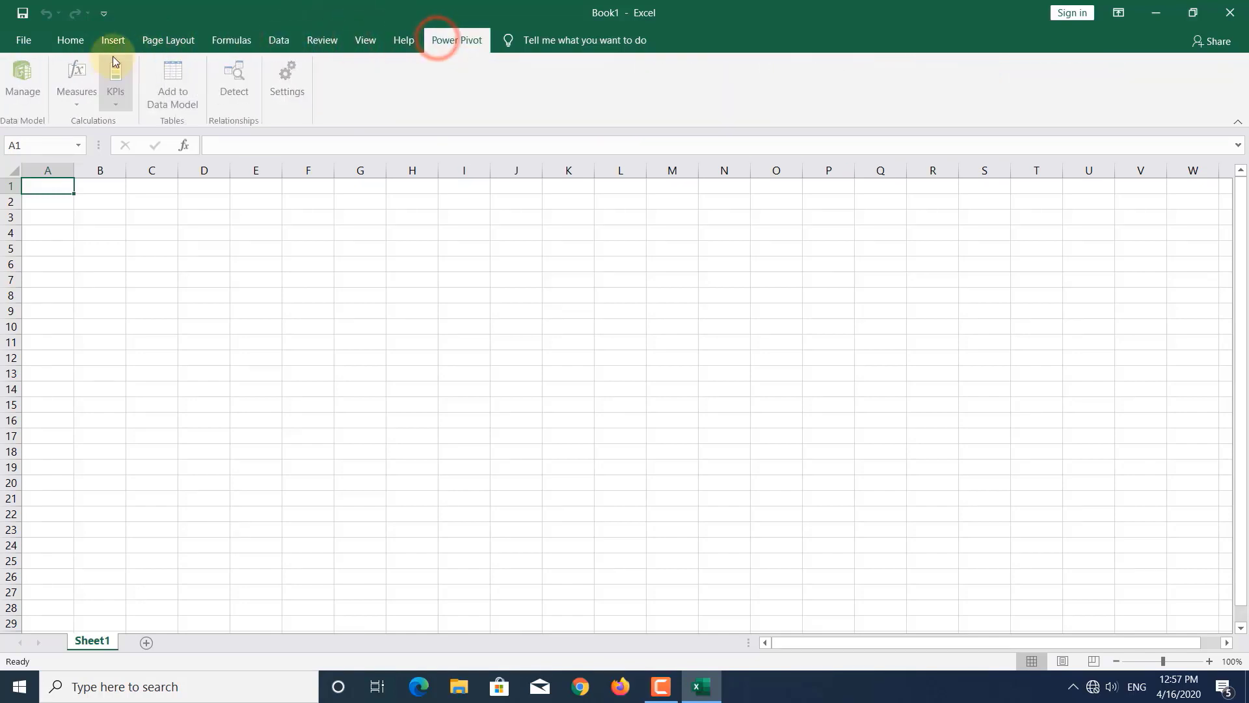
left_click(70, 41)
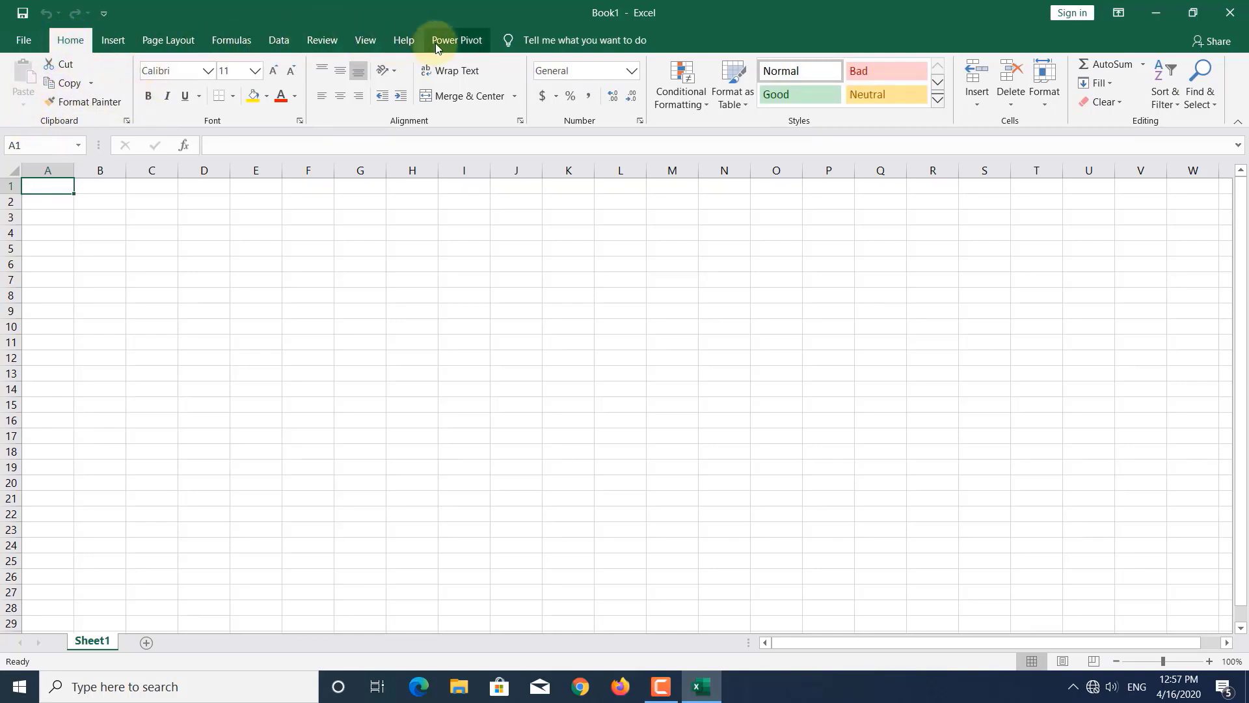
- In the File backstage, view the New templates, then show the Open page's locations
left_click(23, 41)
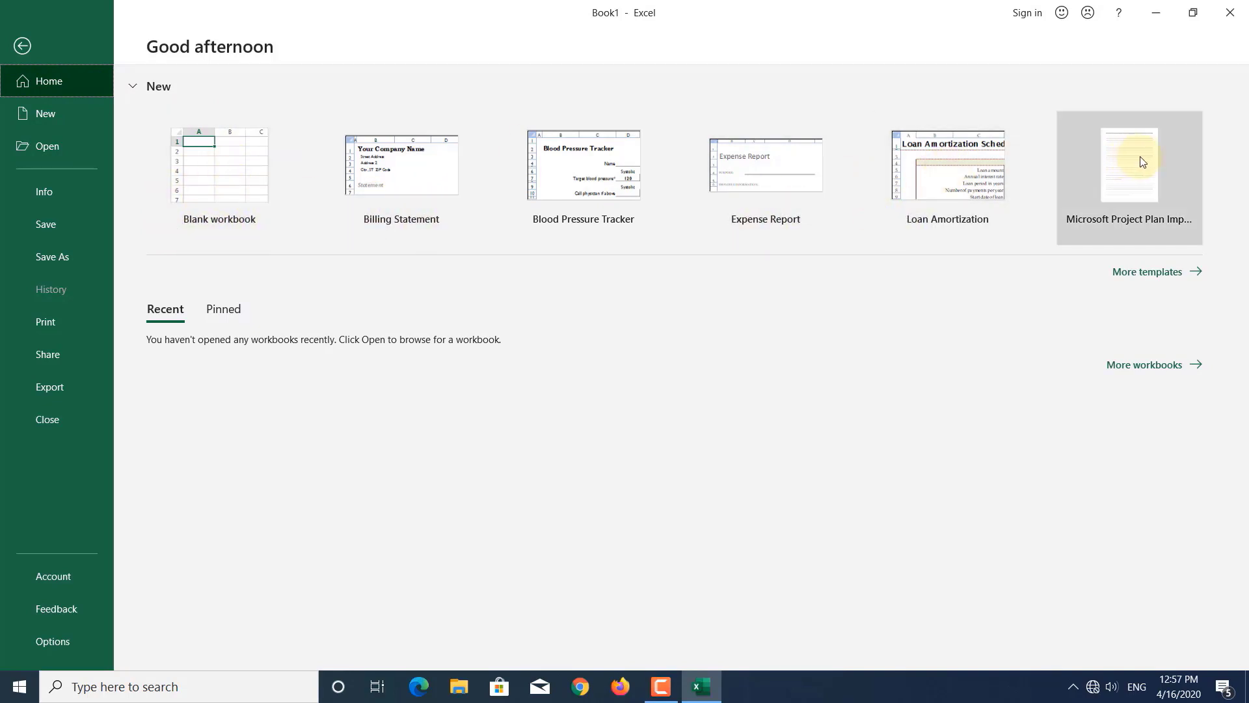
left_click(45, 119)
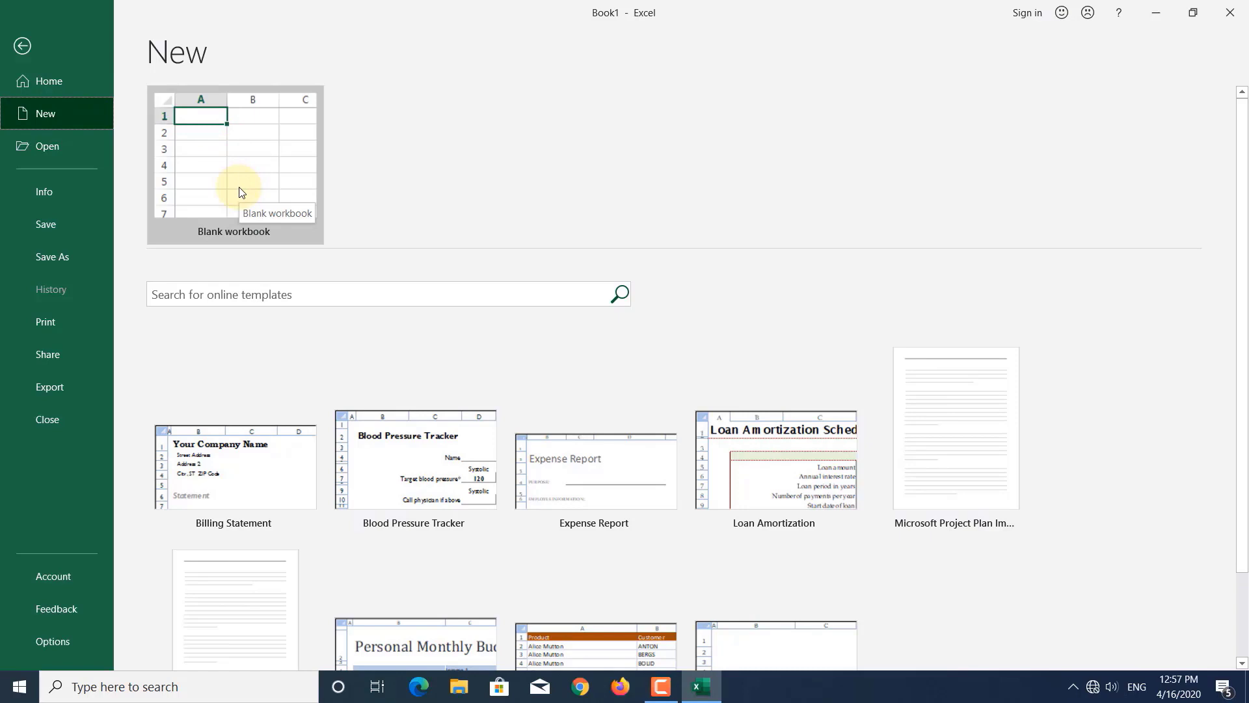
left_click(46, 152)
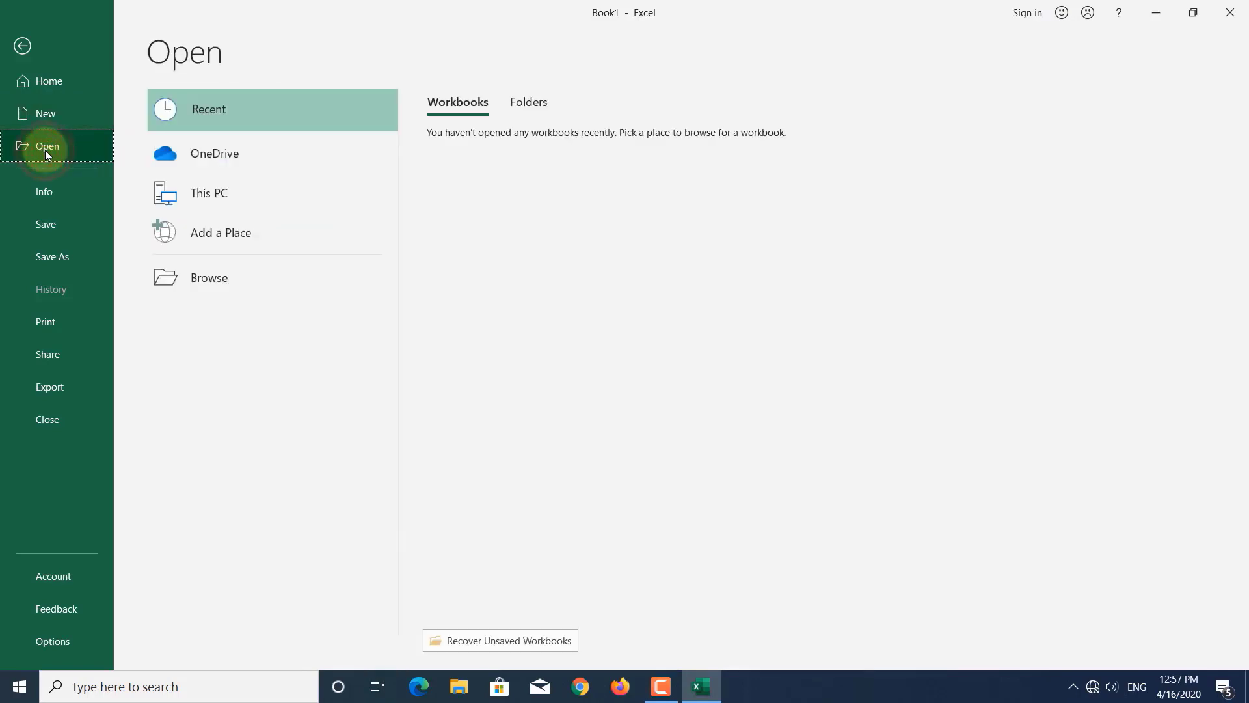
- View Book1's Info page, then bring up the Save As locations
left_click(52, 193)
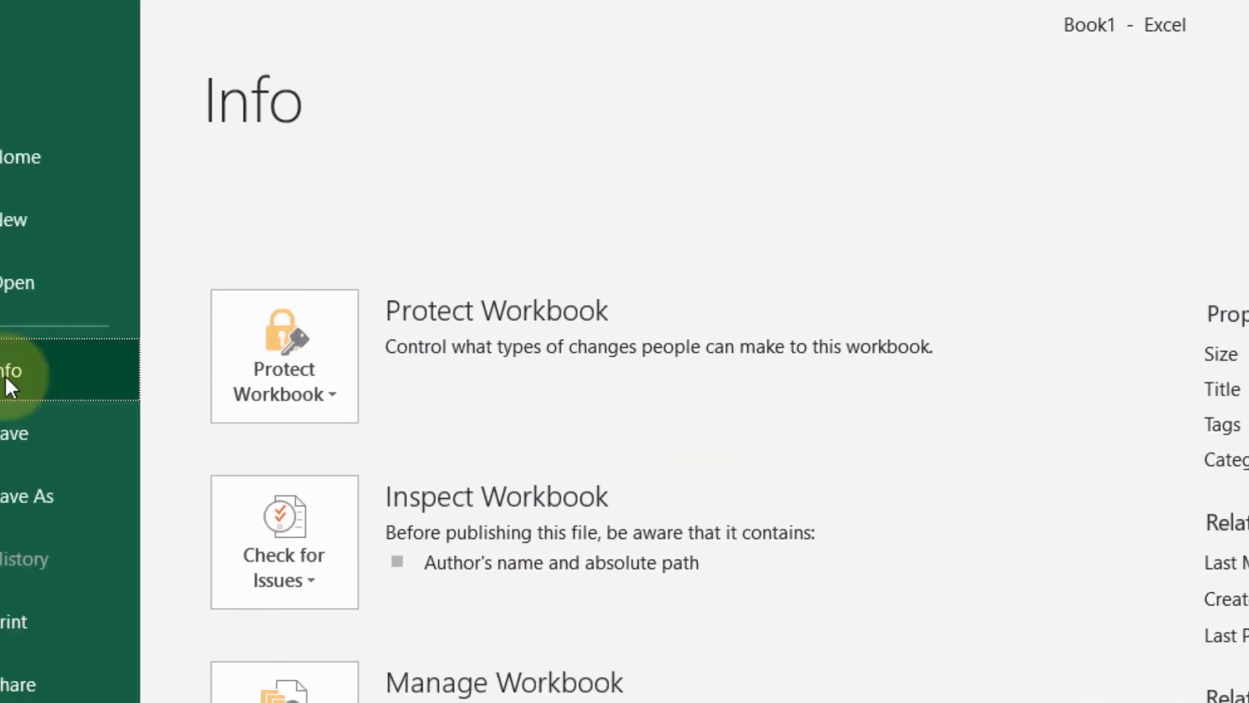
left_click(89, 434)
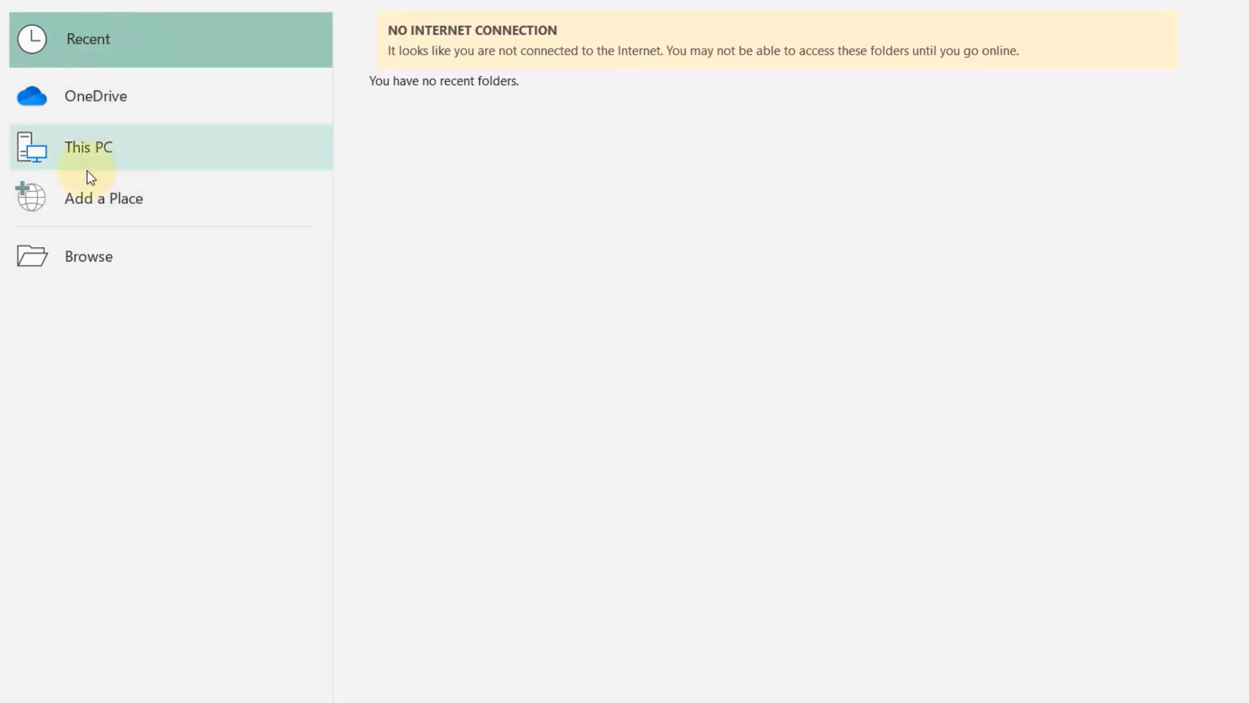
- Target the Desktop folder under This PC and name the file 'My first workbook'
left_click(77, 149)
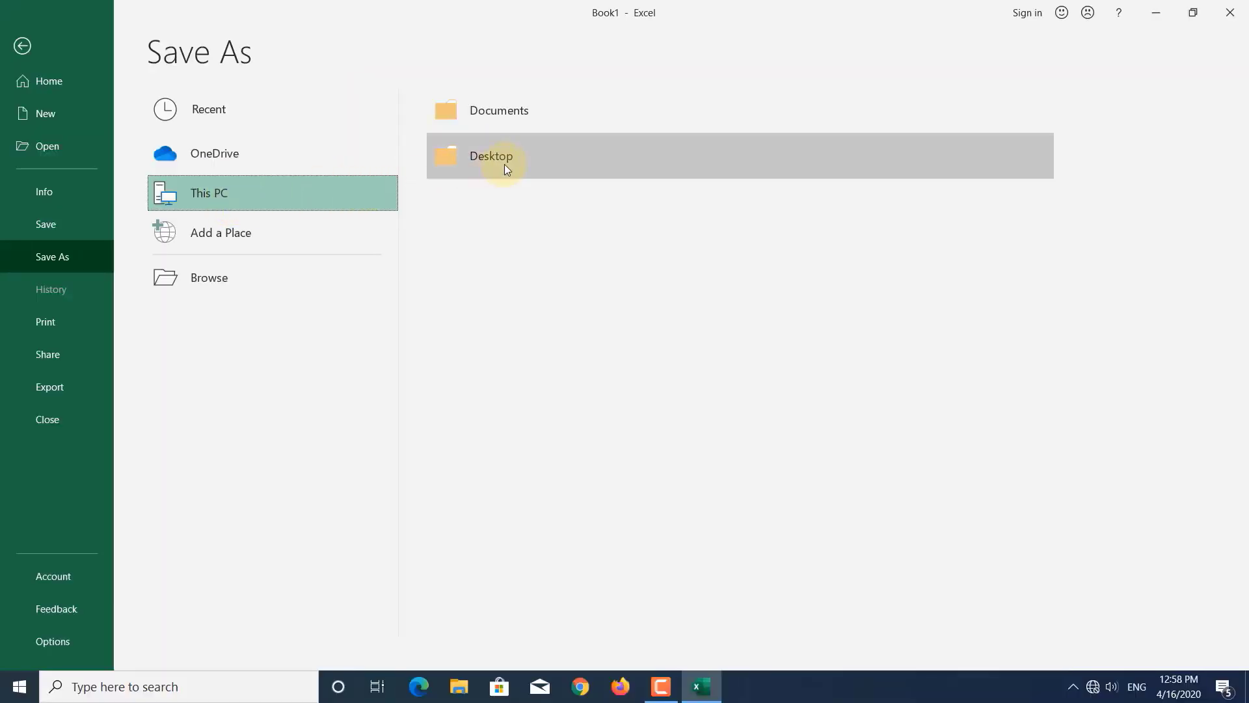
left_click(511, 158)
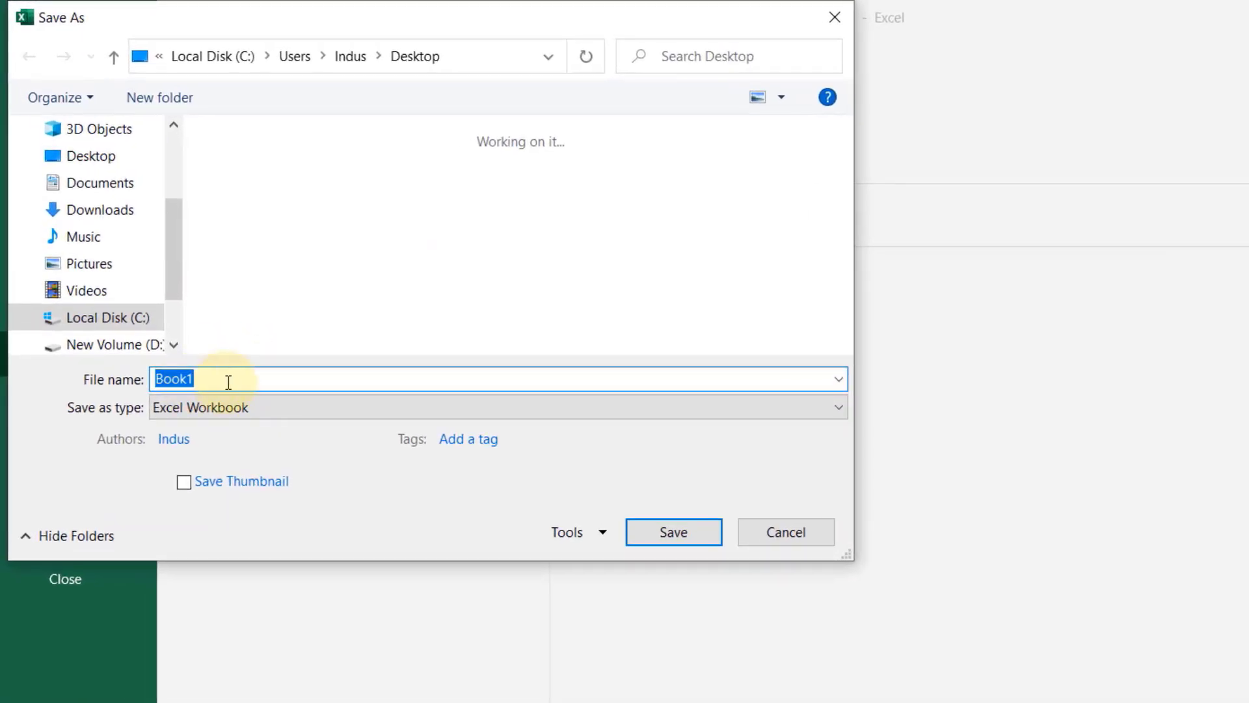
double_click(226, 381)
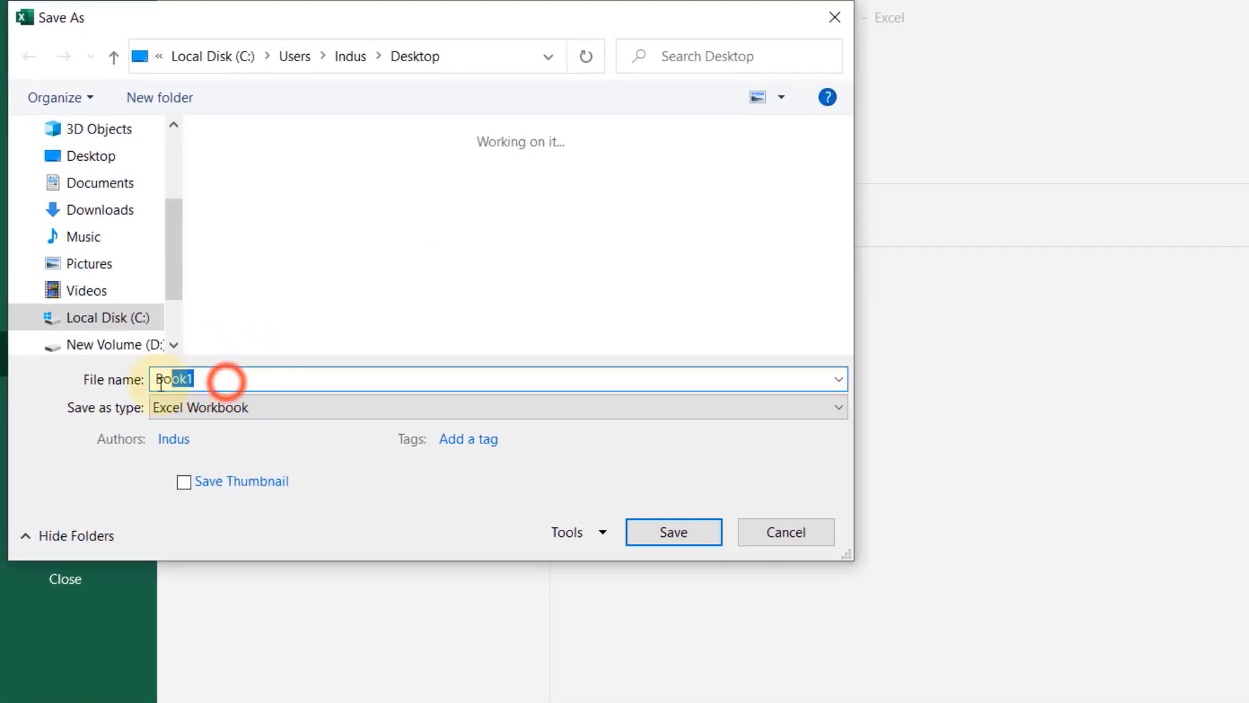
type("My first w")
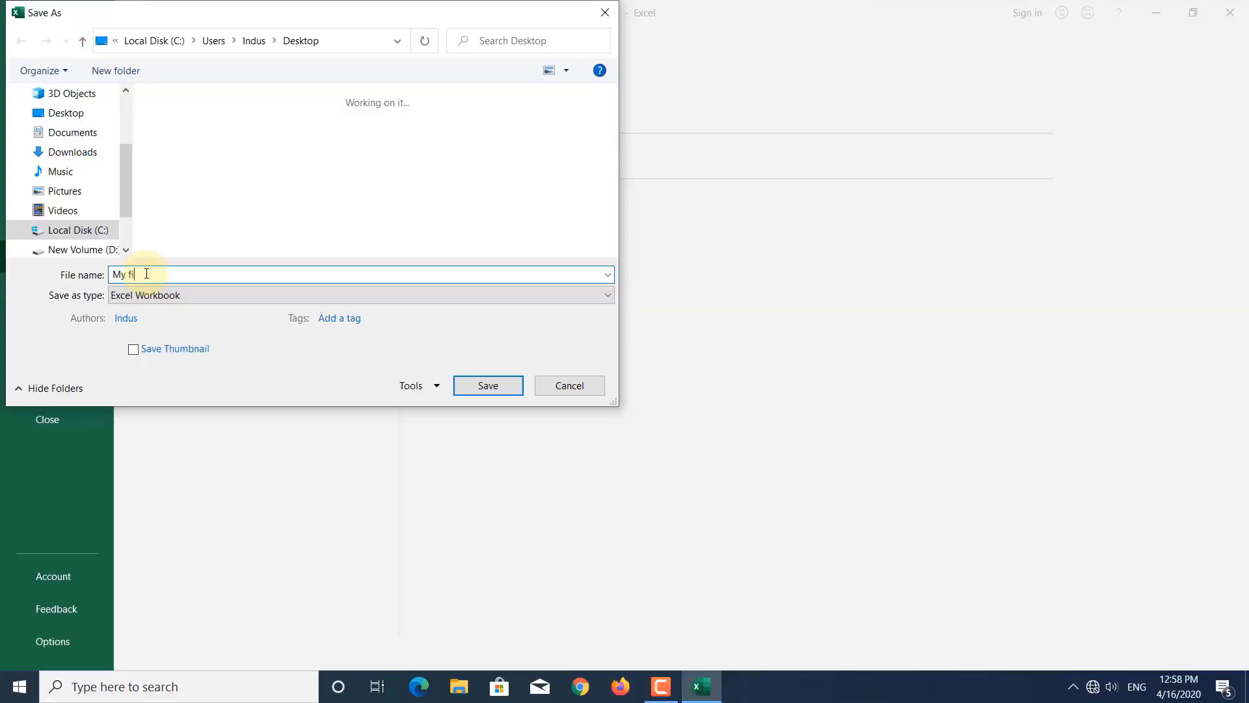
type("orkbook")
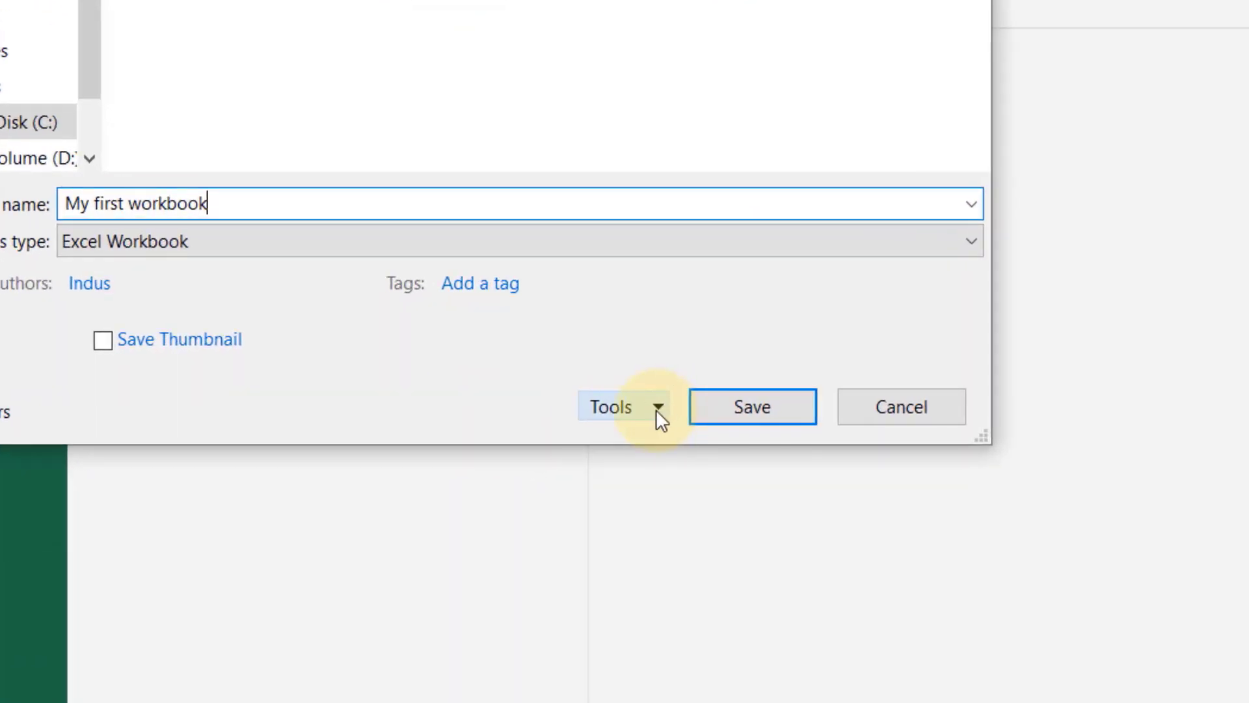
- Under Tools > General Options, enter a password to open and a different password to modify
left_click(657, 412)
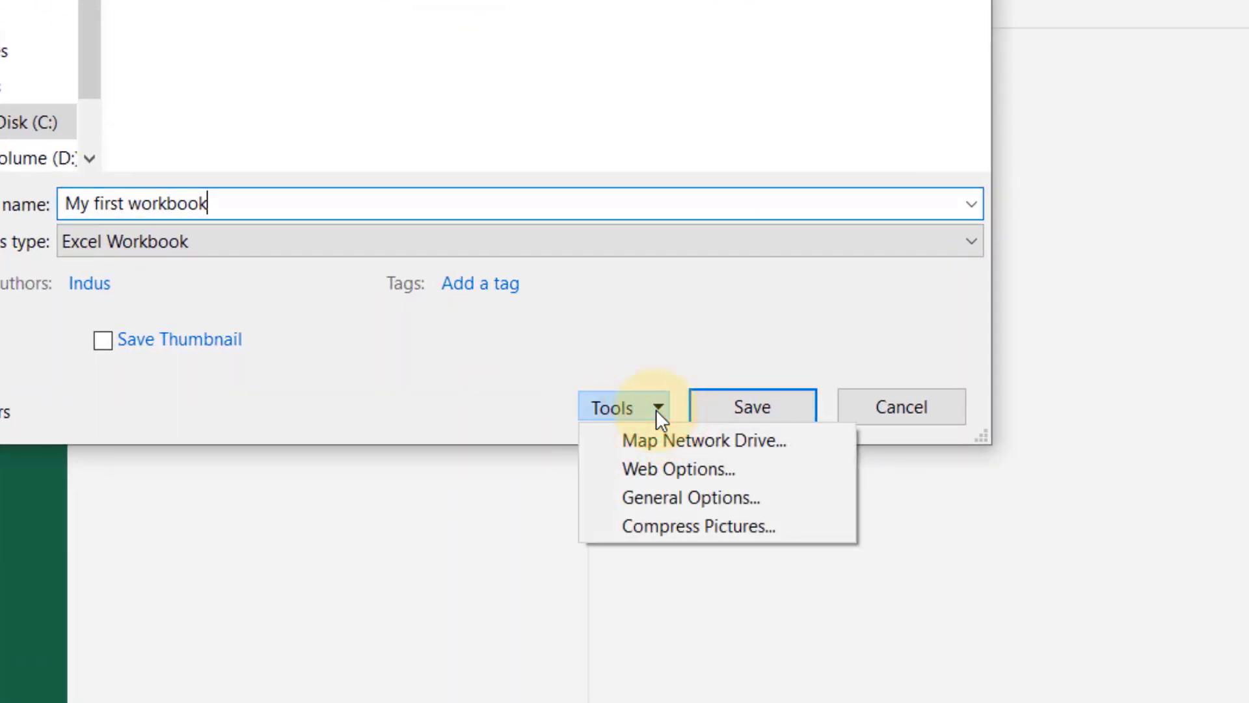
left_click(677, 497)
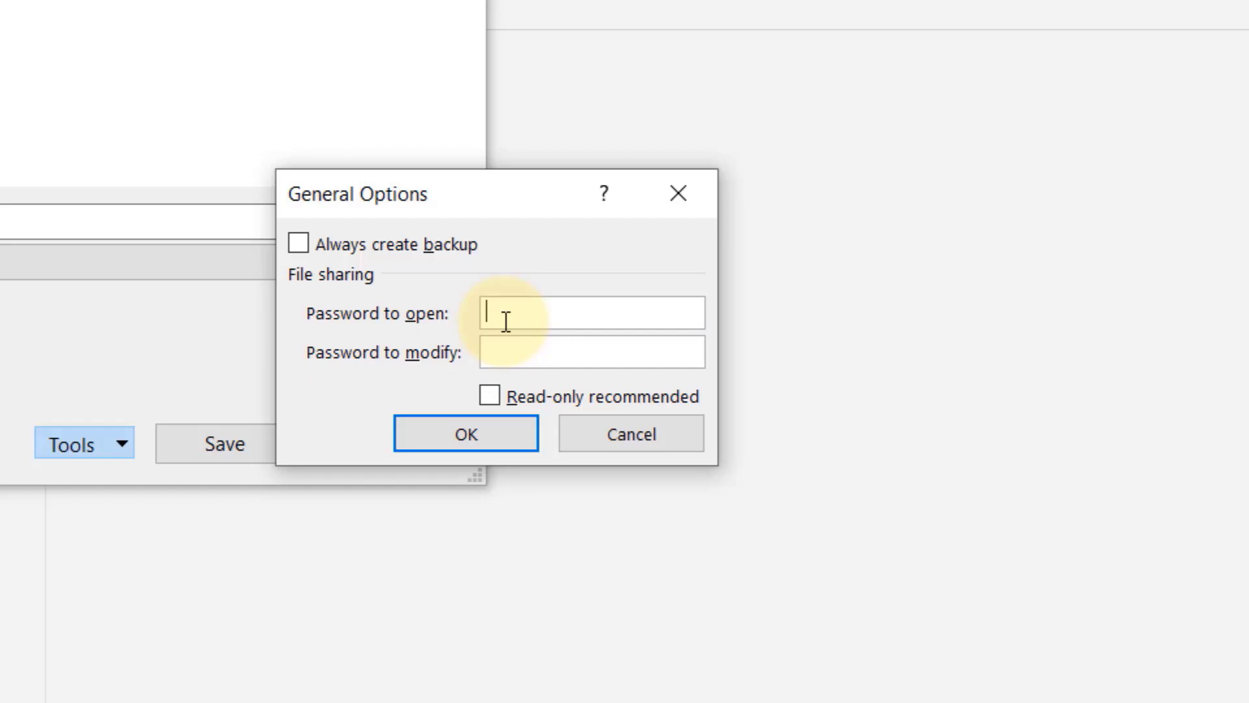
type("1234")
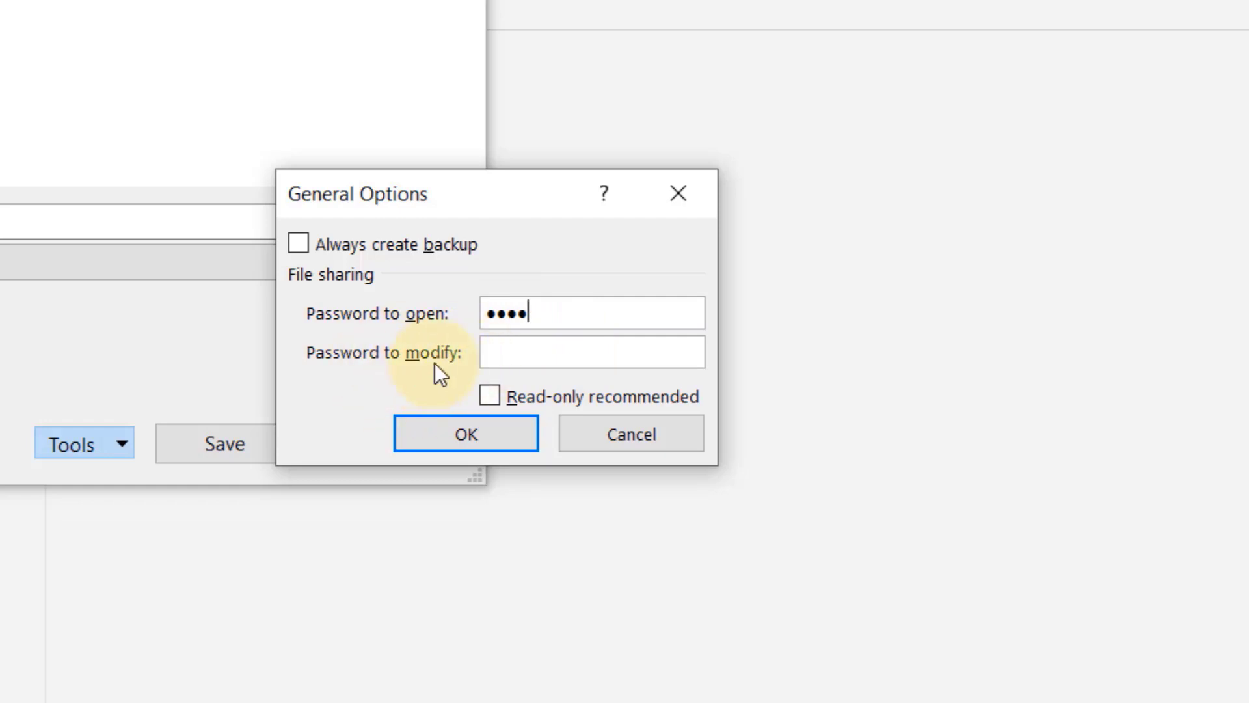
left_click(325, 352)
left_click(520, 351)
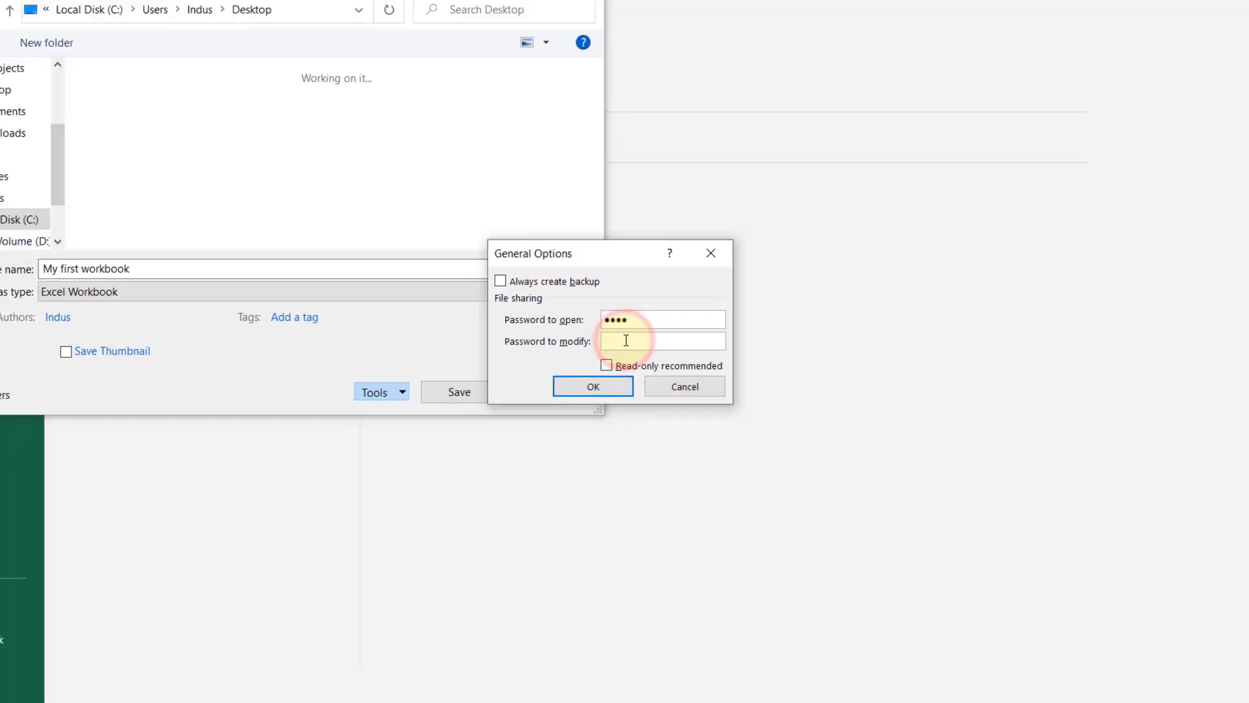
type("12345")
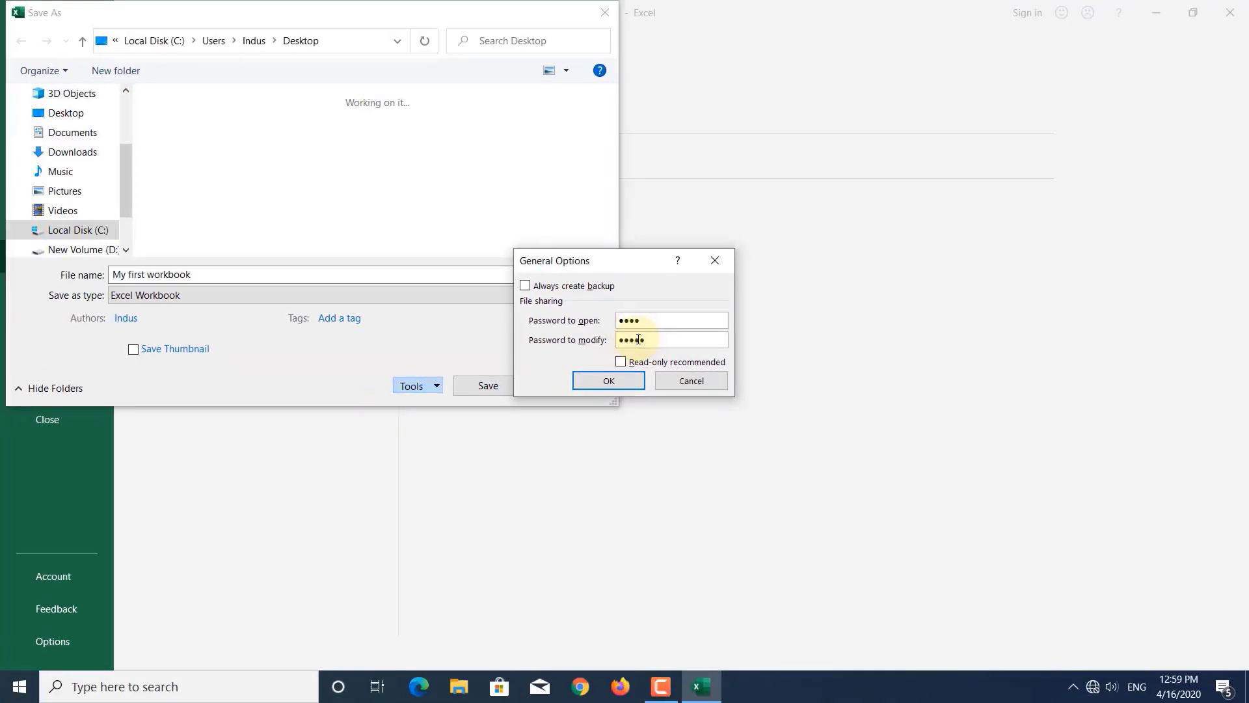
left_click(608, 384)
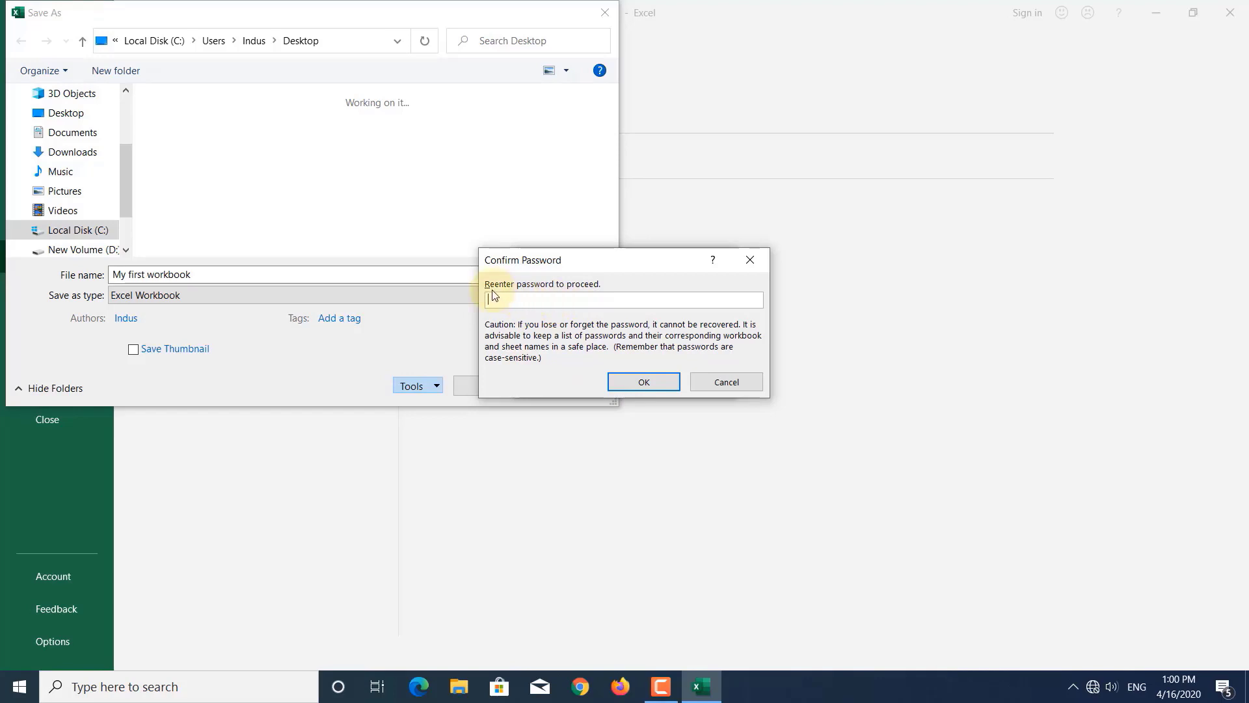
- Re-enter the open and modify passwords to confirm them, then save to the Desktop
type("1234")
left_click(641, 382)
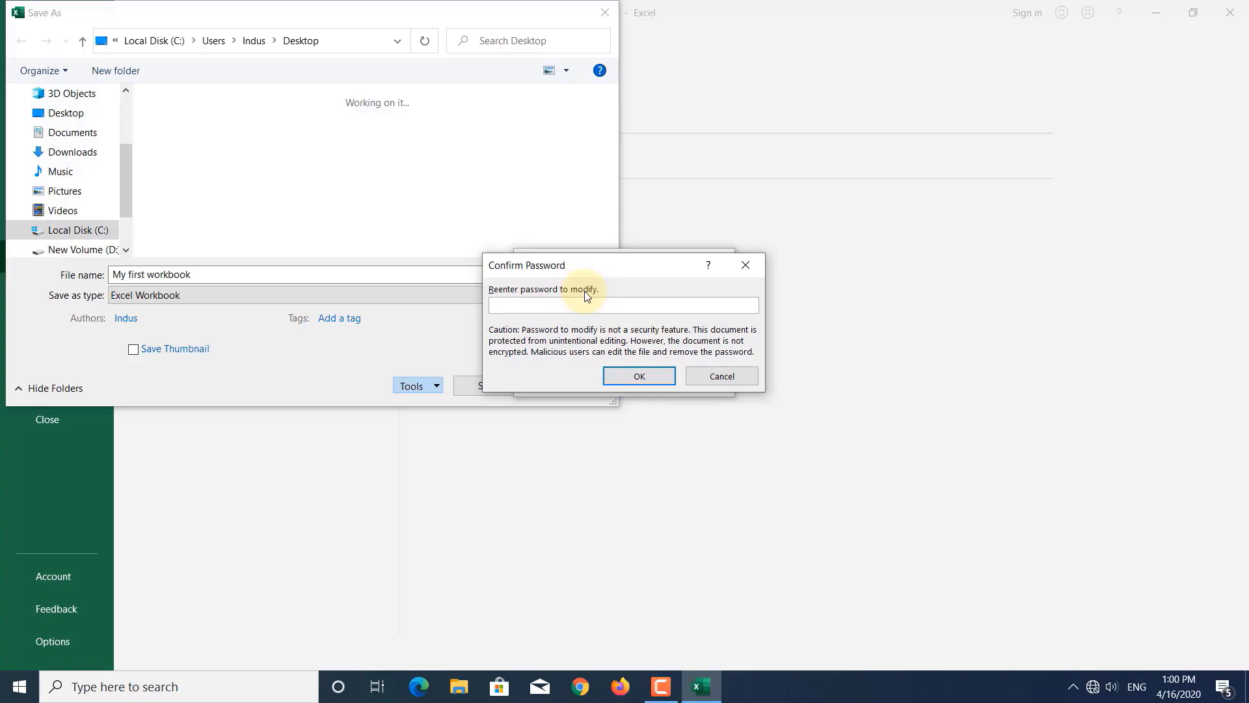
type("12345")
left_click(646, 380)
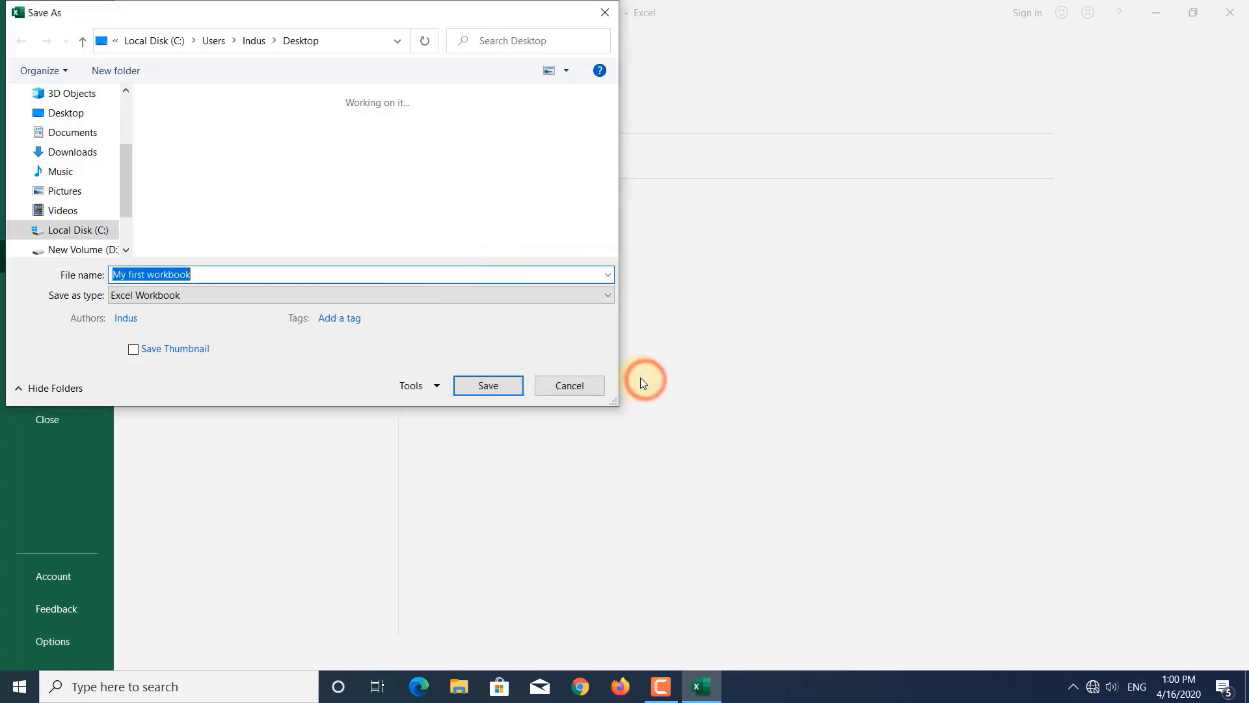
left_click(484, 386)
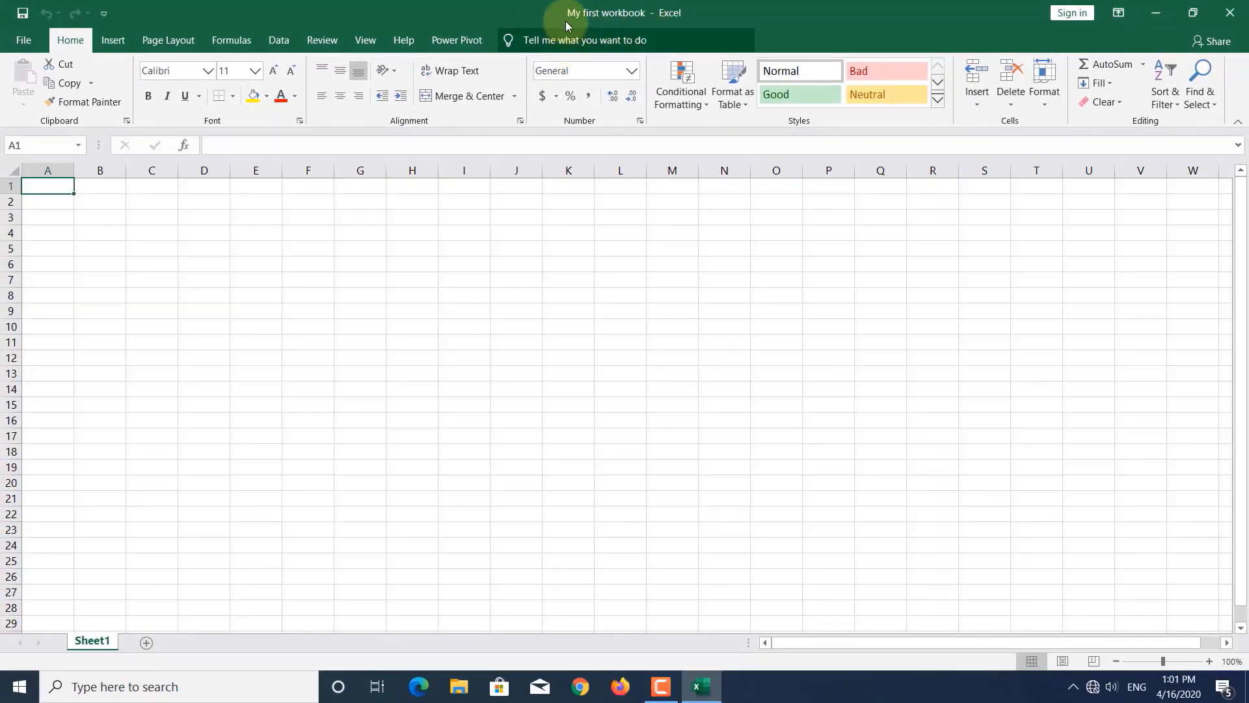
- Open the File tab to see 'My first workbook' listed under Recent
left_click(26, 41)
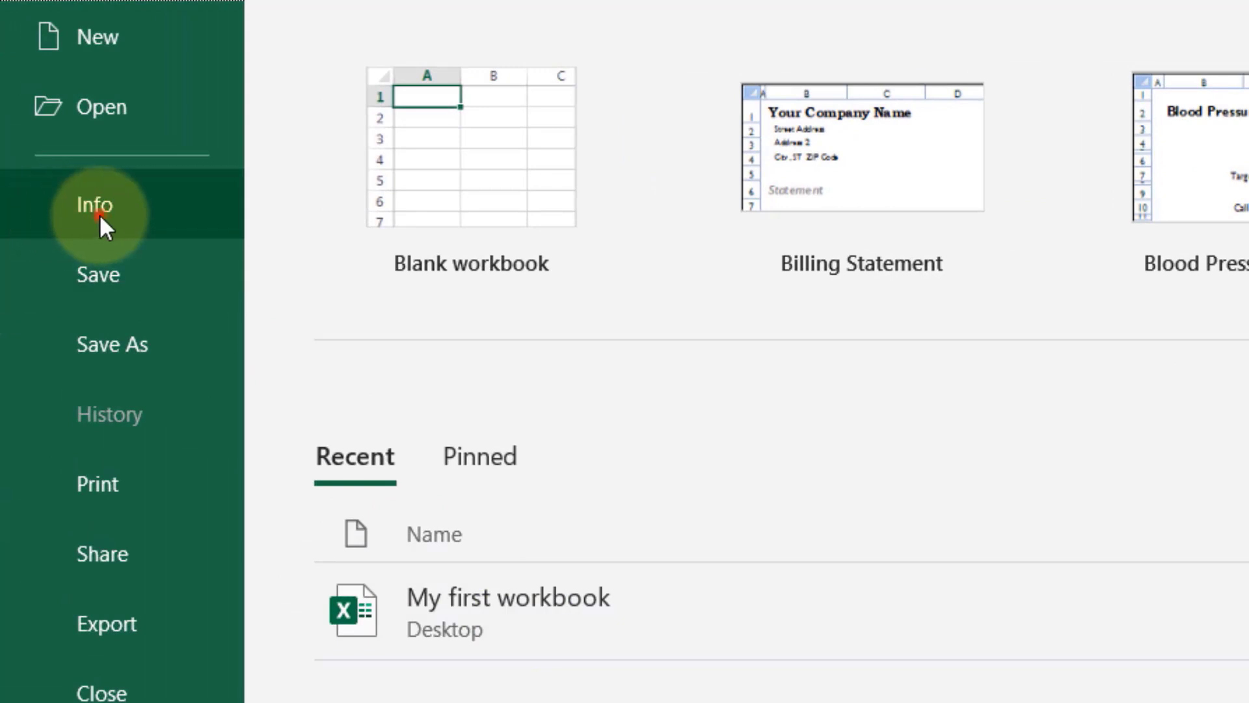
- Confirm on Info that a password is required to open, revisit Save As, then show Print settings
left_click(100, 214)
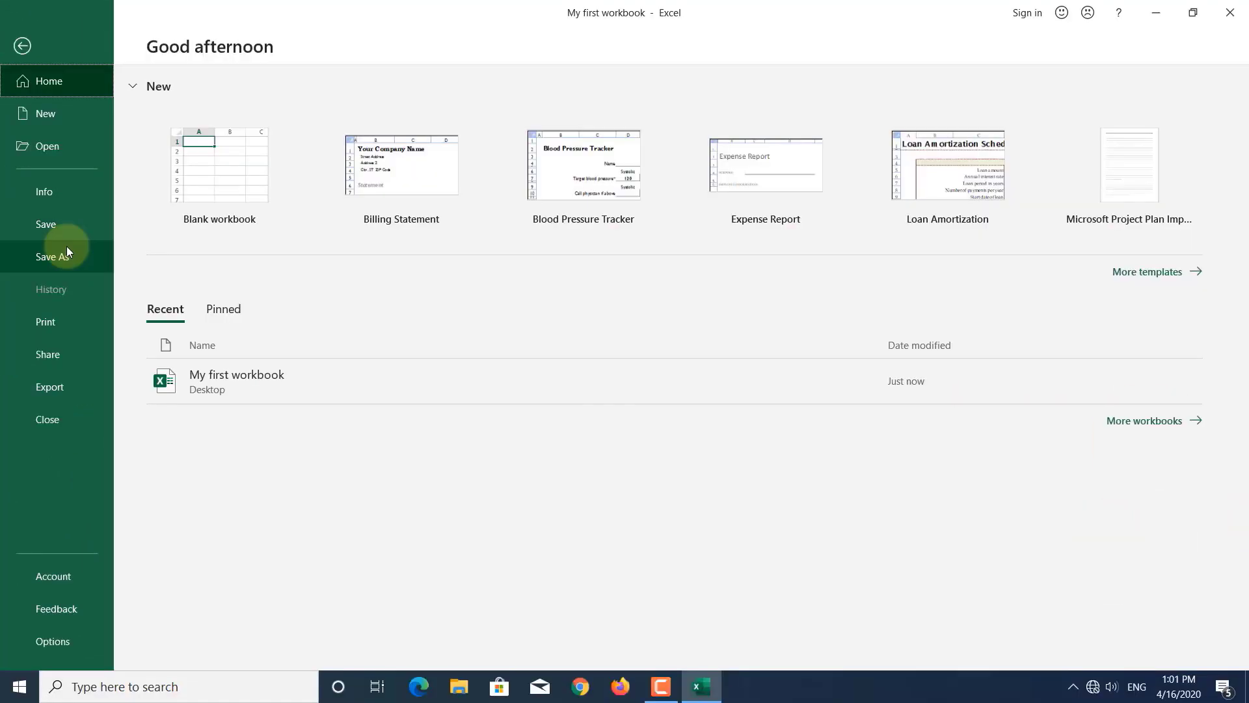
left_click(50, 194)
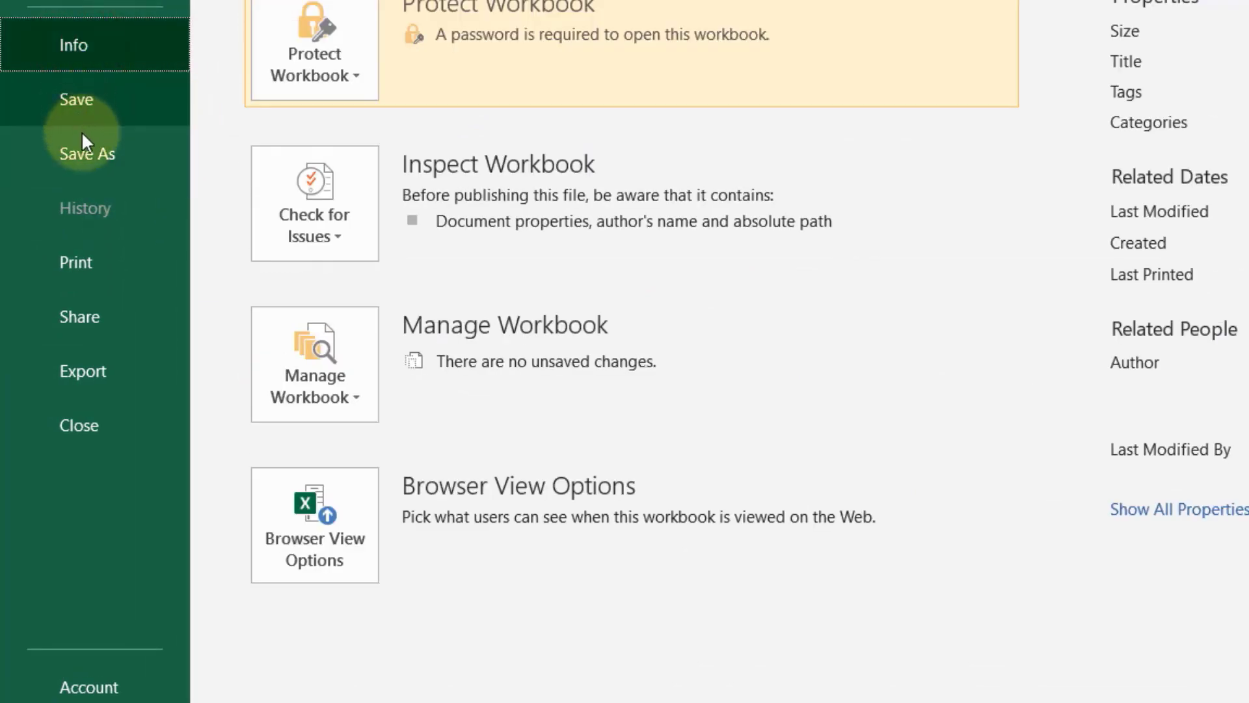
left_click(86, 153)
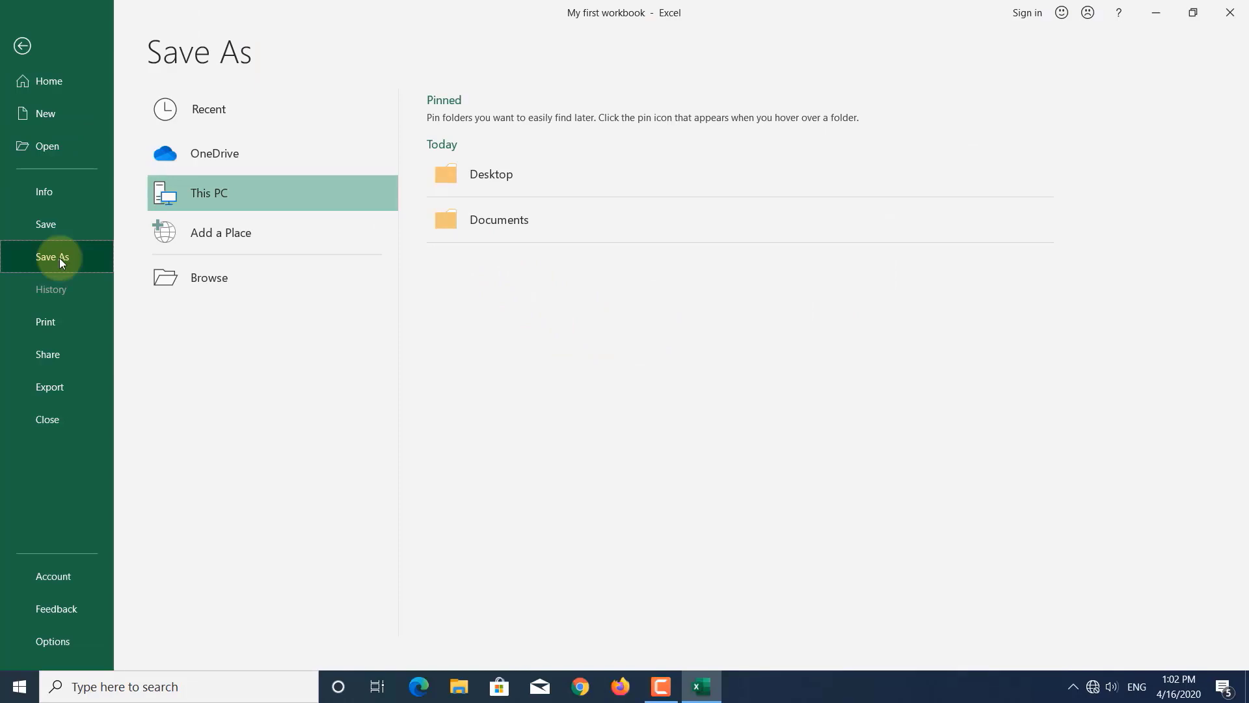
left_click(44, 193)
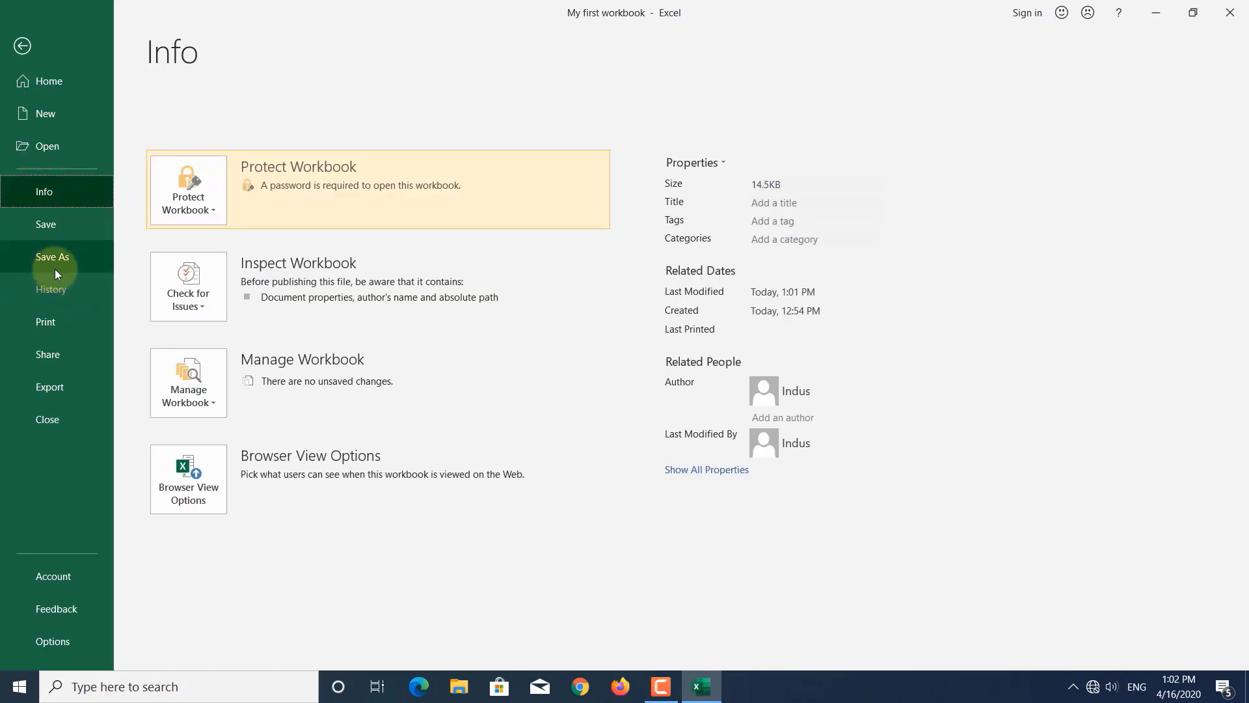
left_click(41, 326)
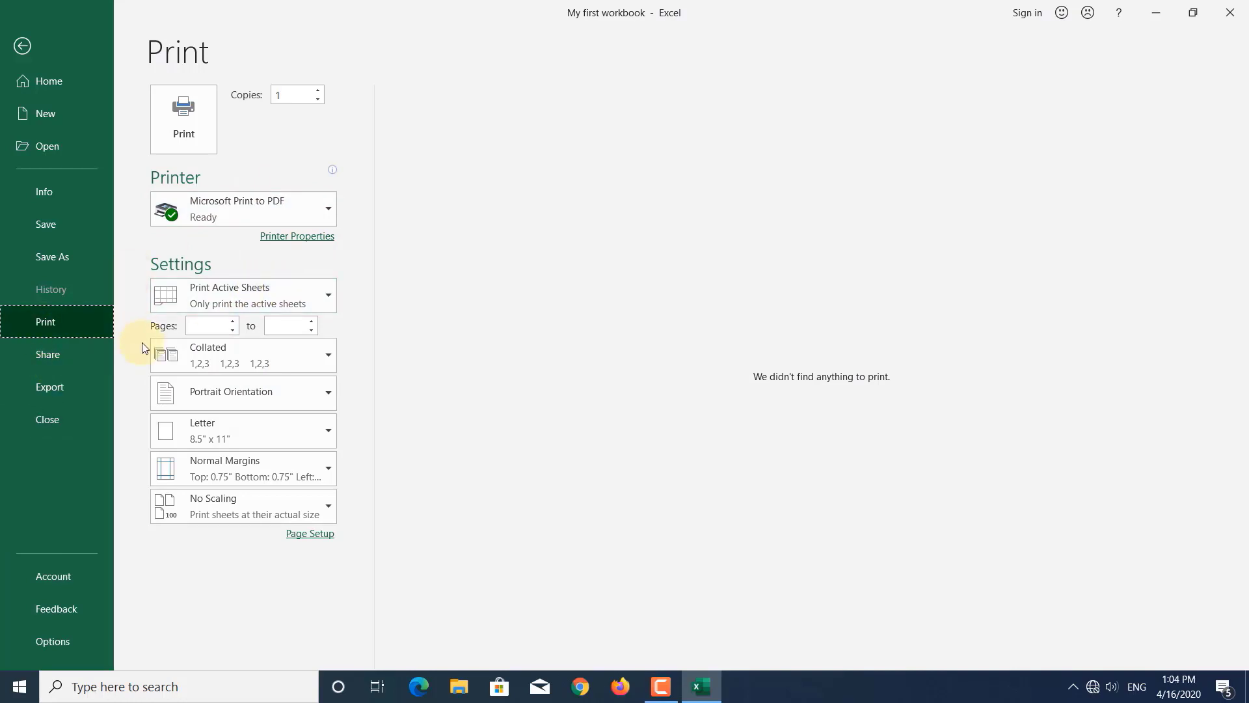
- Look through the Share by Email attachment options, then go to Export for PDF/XPS creation
left_click(55, 354)
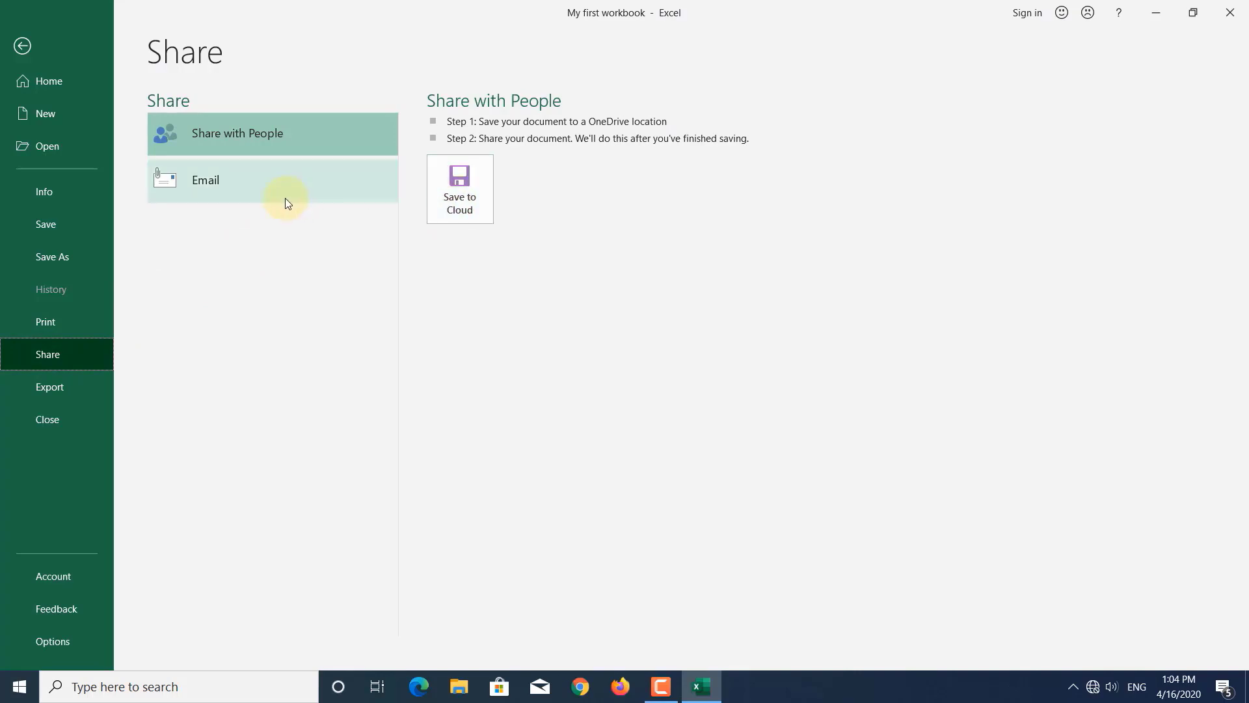
left_click(206, 185)
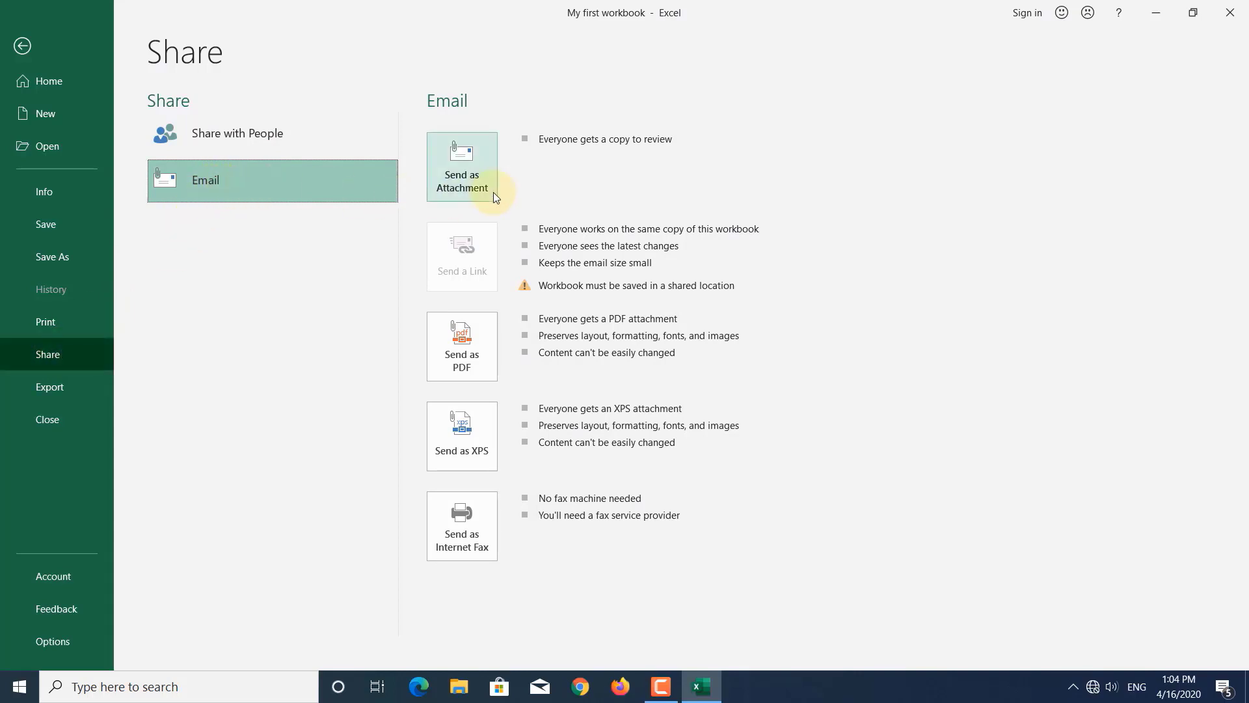
left_click(477, 170)
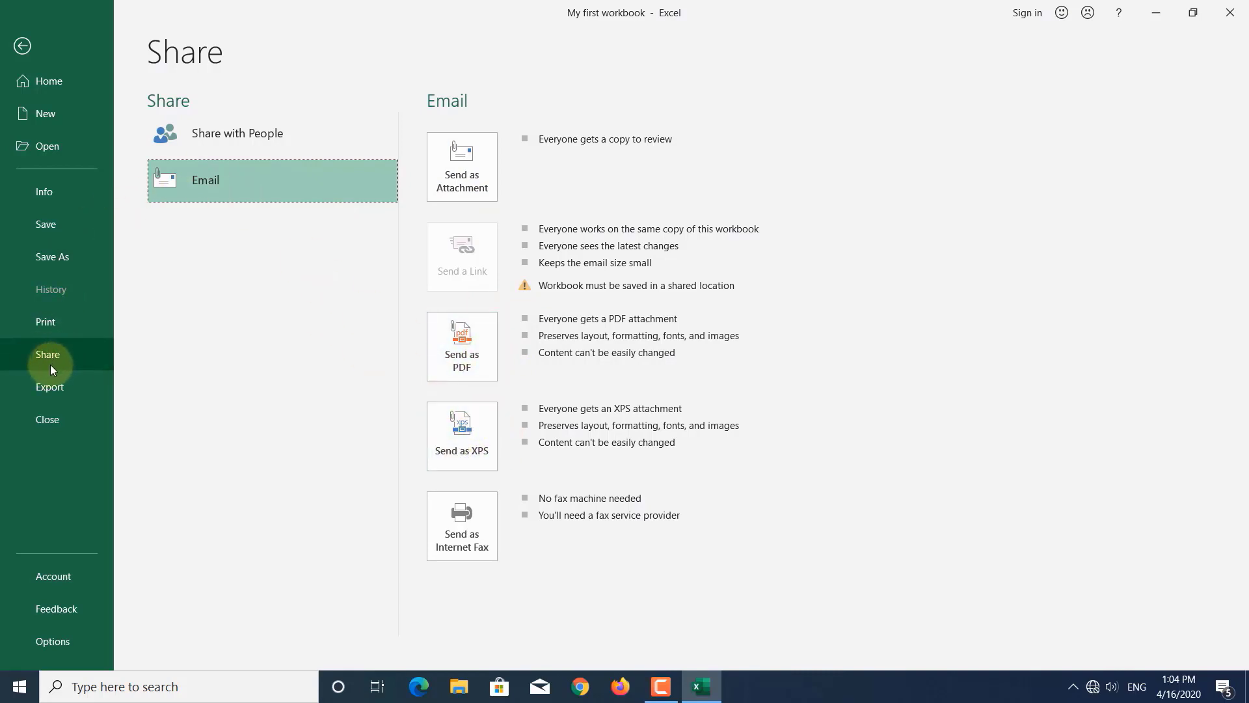
left_click(45, 395)
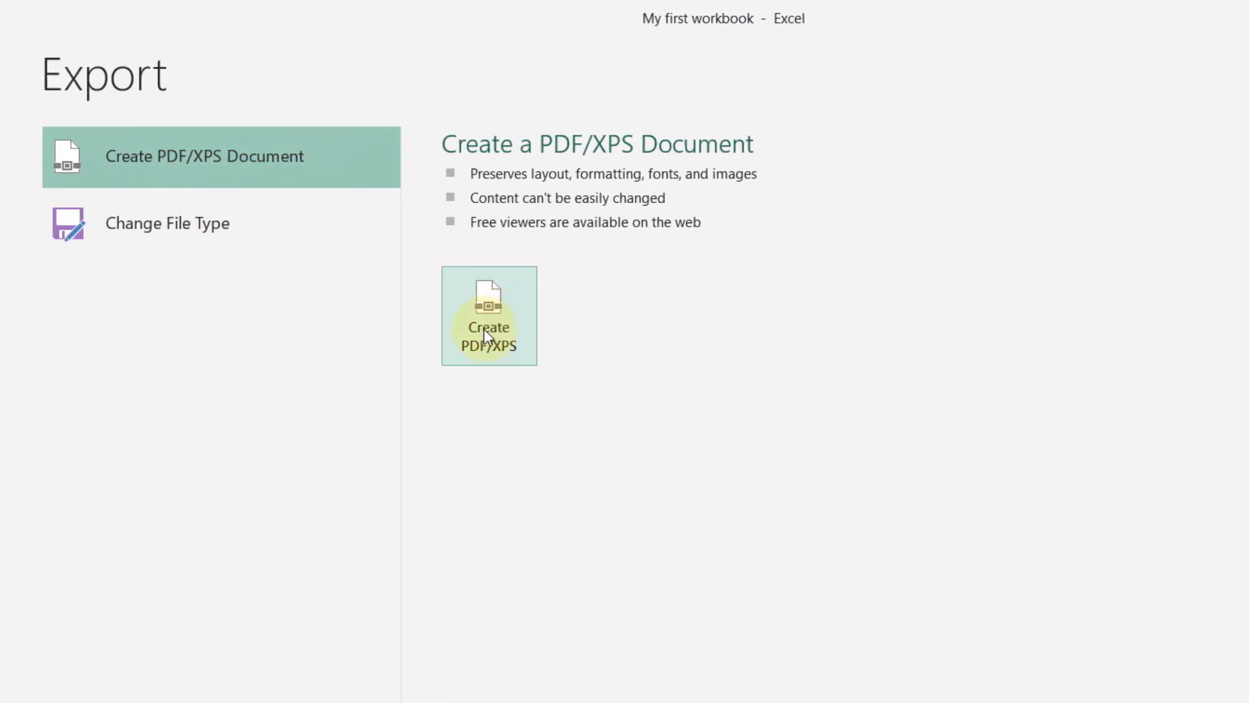
- Publish a PDF named 'My first workbook' to the Desktop and close the nothing-to-print warning
left_click(475, 303)
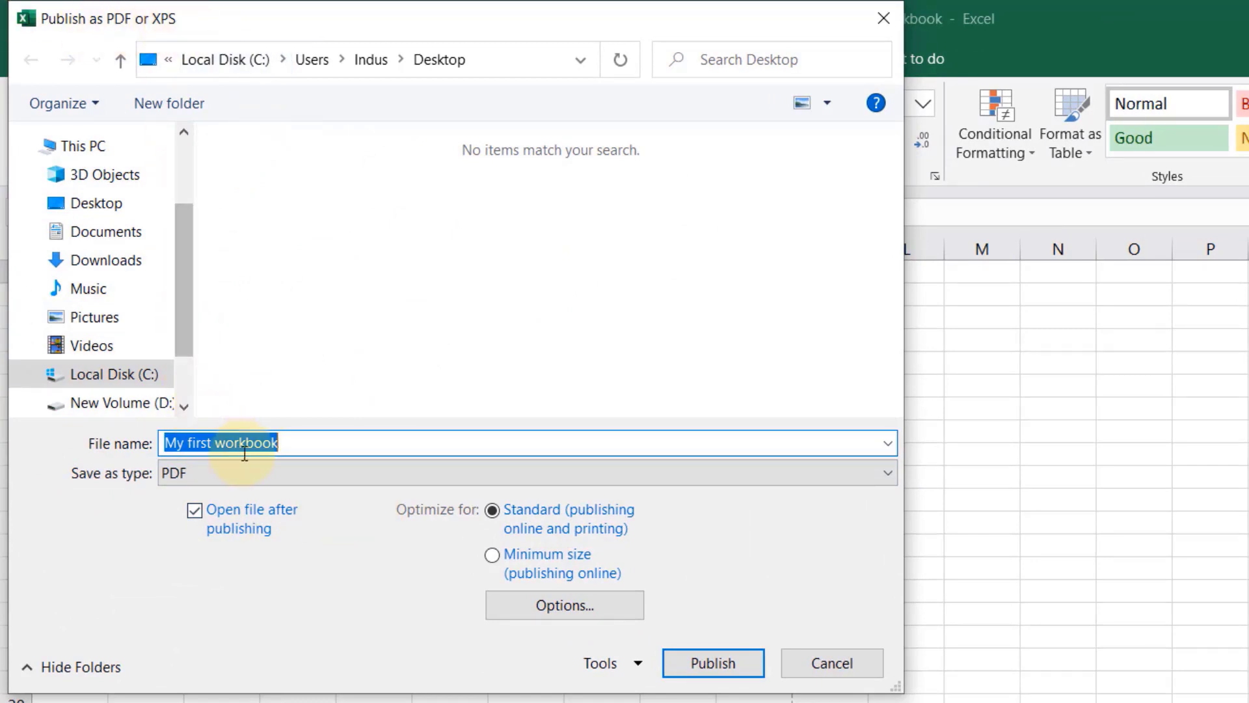
left_click_drag(324, 439, 95, 444)
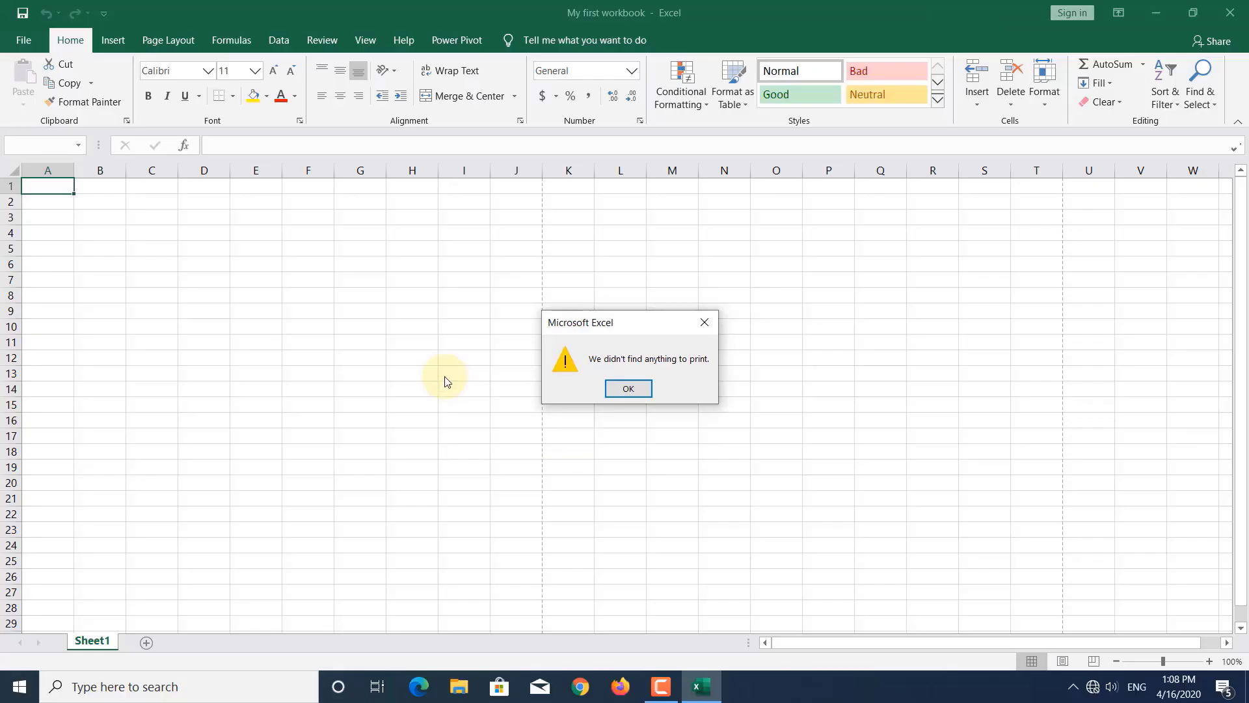
left_click(680, 671)
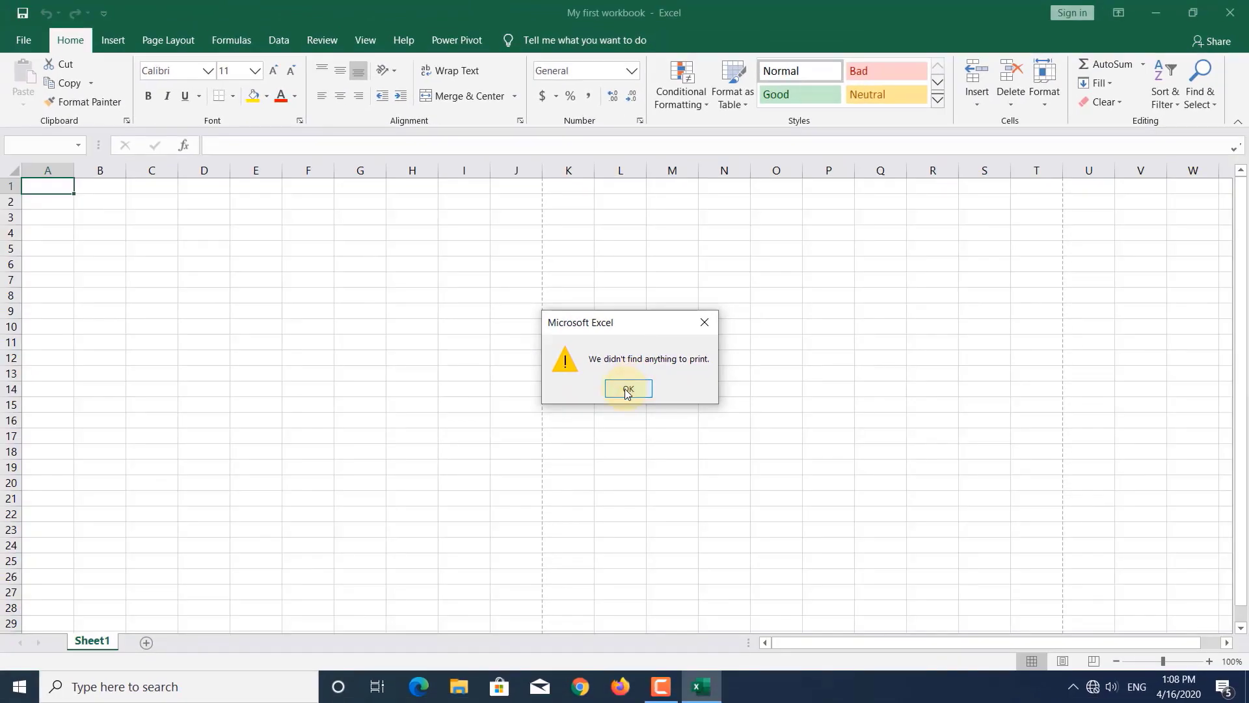
left_click(628, 390)
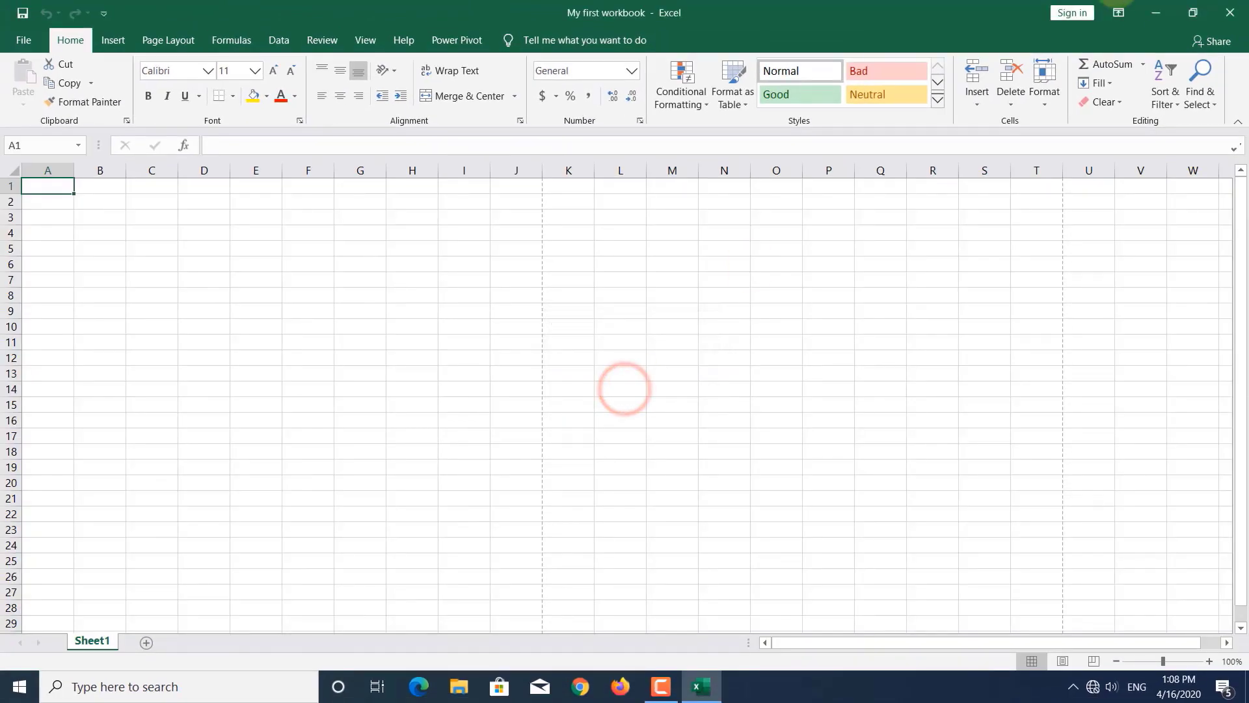
left_click(1157, 13)
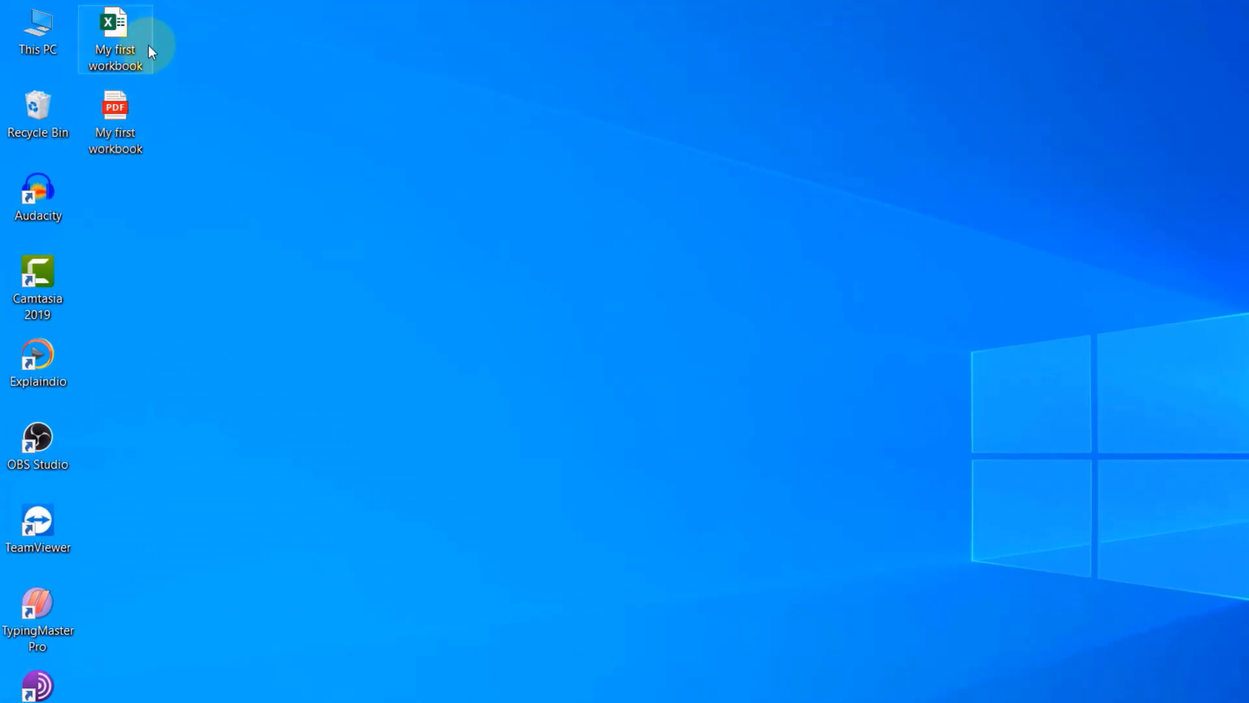
left_click_drag(184, 202, 84, 88)
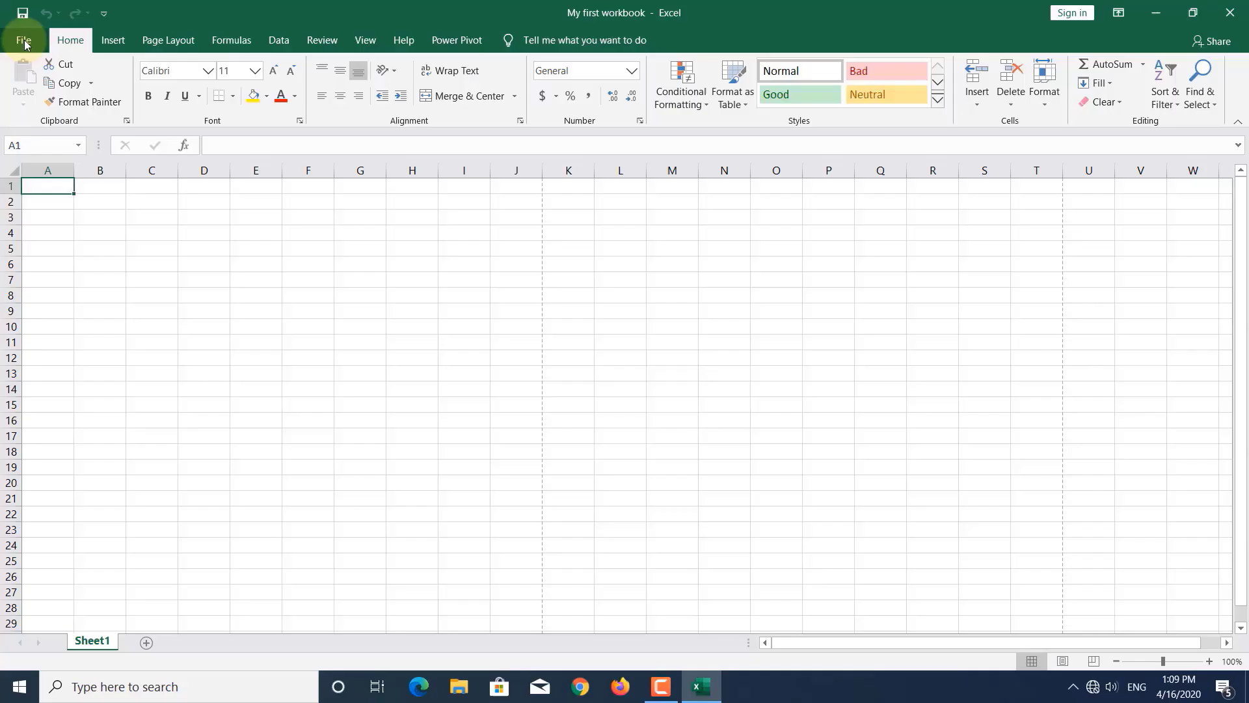
- Open the File backstage's Account page showing the Office theme and Office Professional Plus 2016
left_click(24, 42)
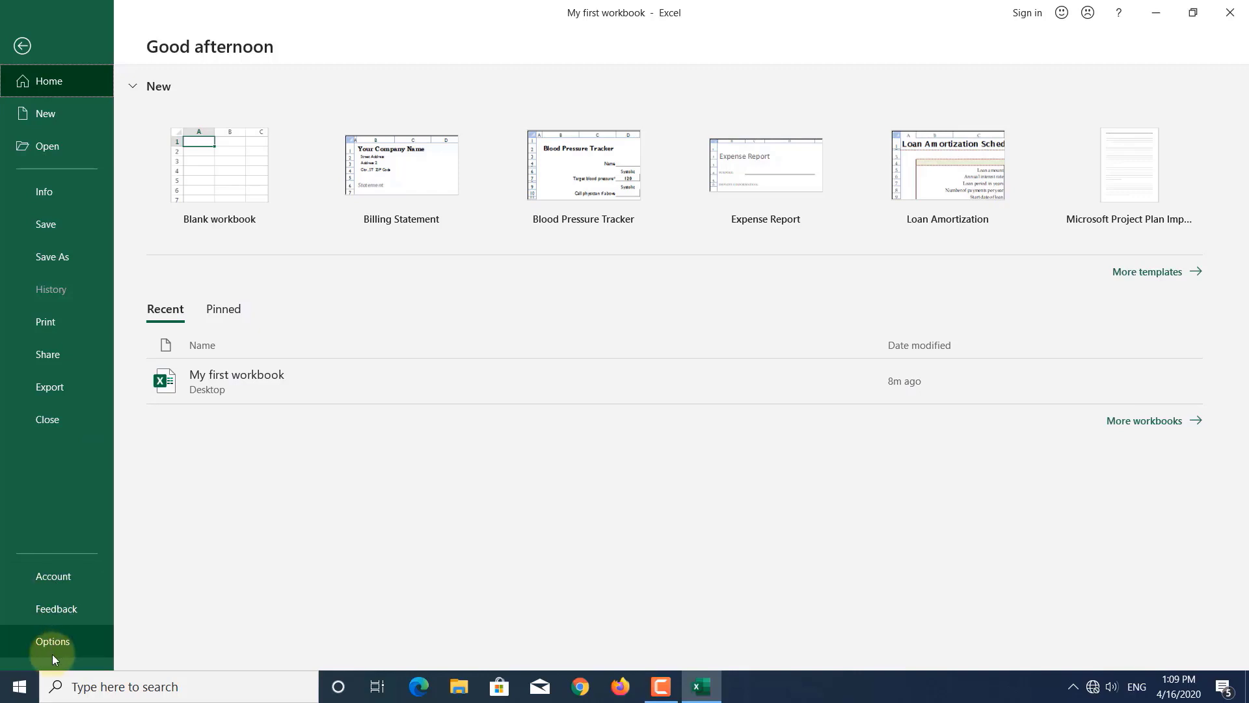
left_click(53, 581)
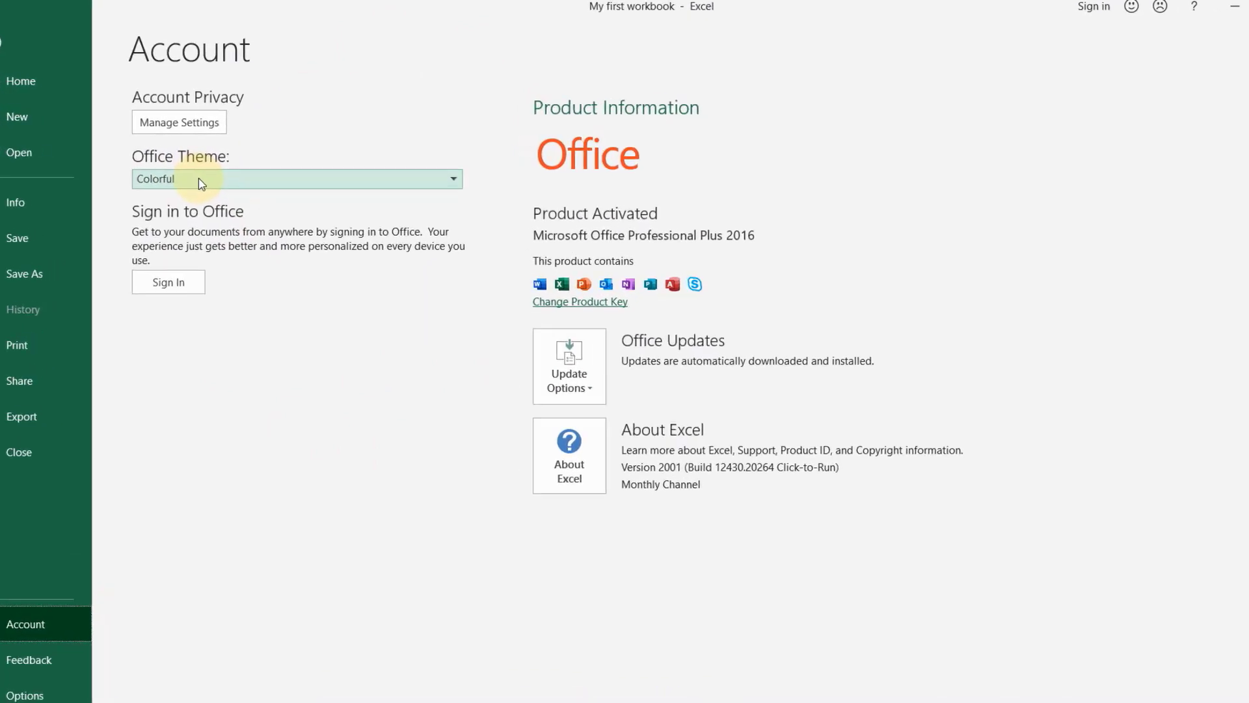
- Switch the Office theme to Dark Gray, revert it to Colorful, then open the Feedback page
left_click(202, 179)
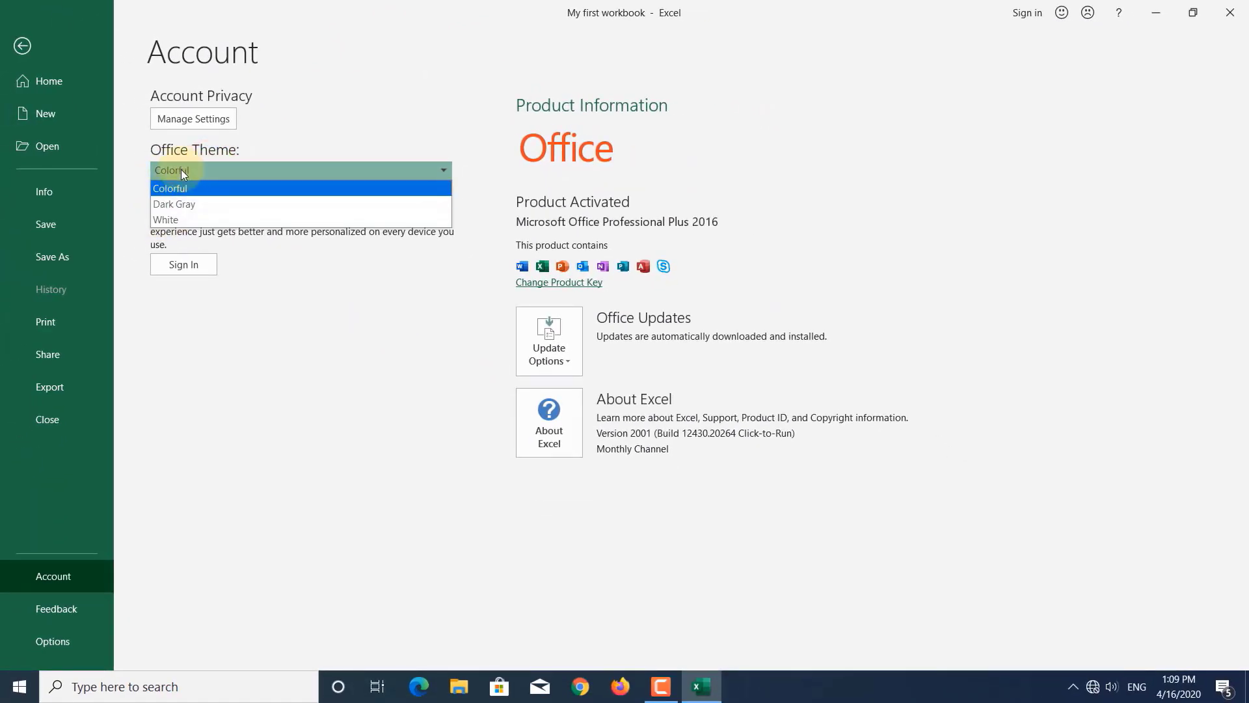
left_click(187, 204)
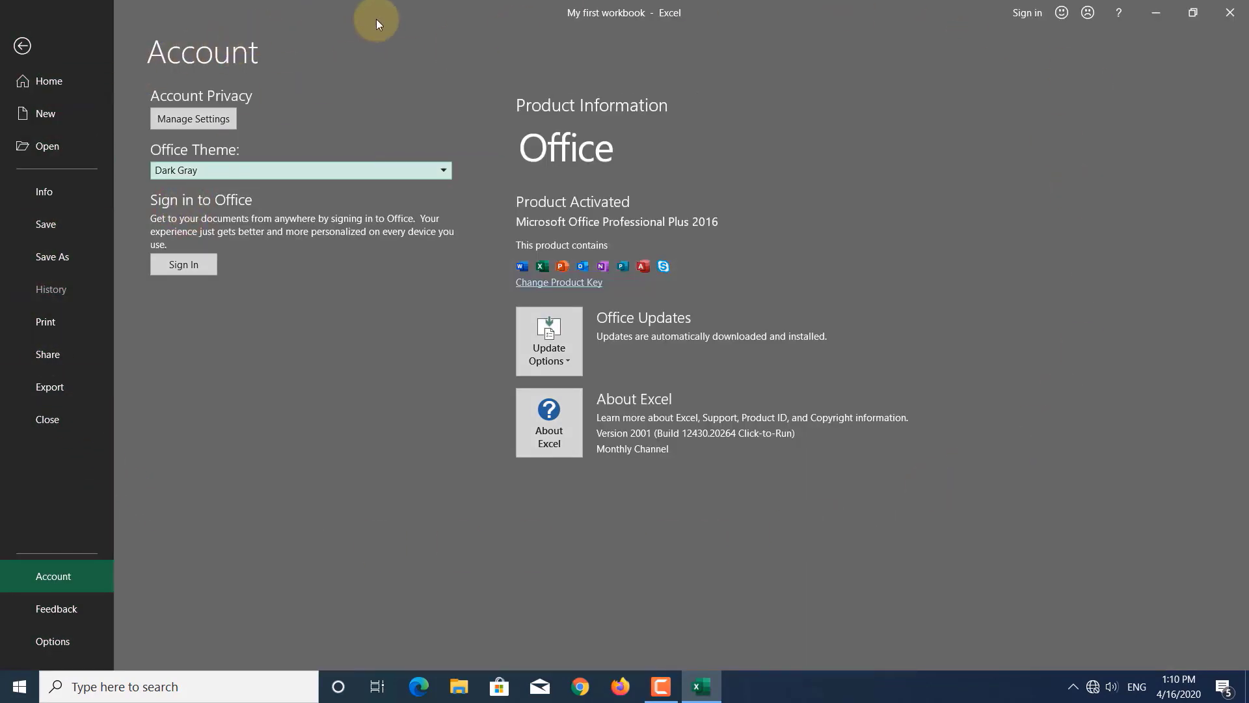
left_click(49, 81)
left_click(56, 576)
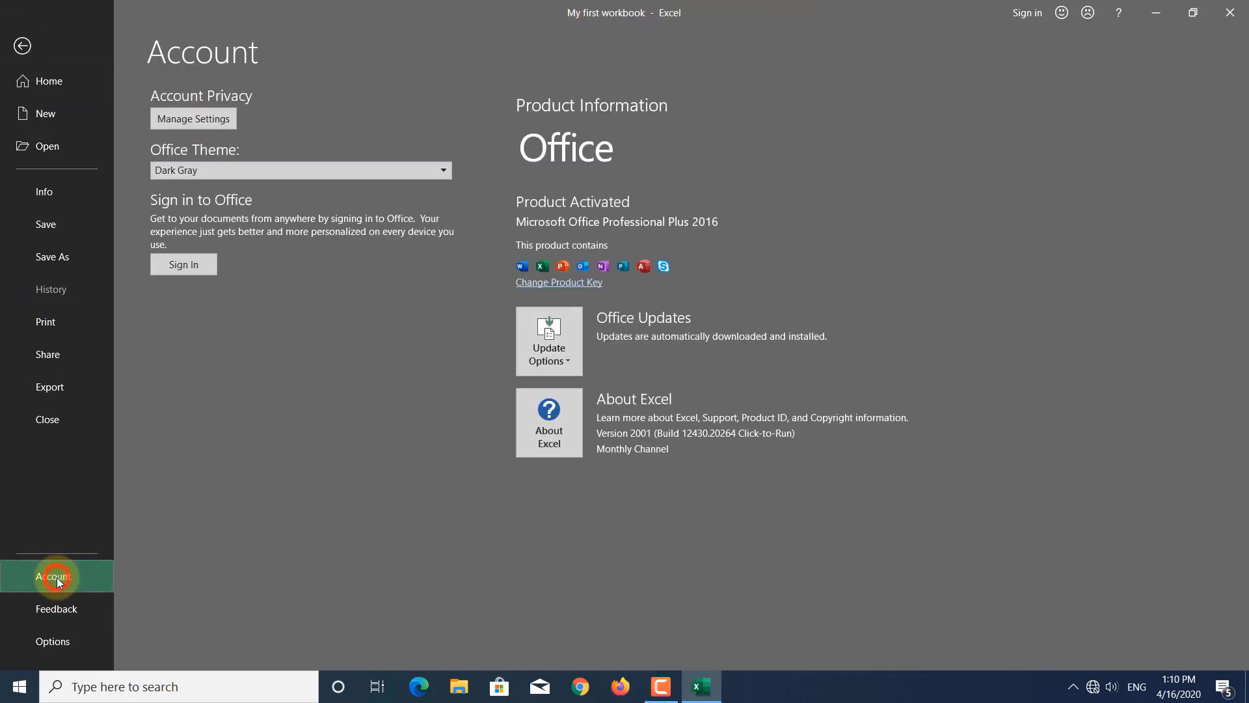
left_click(247, 168)
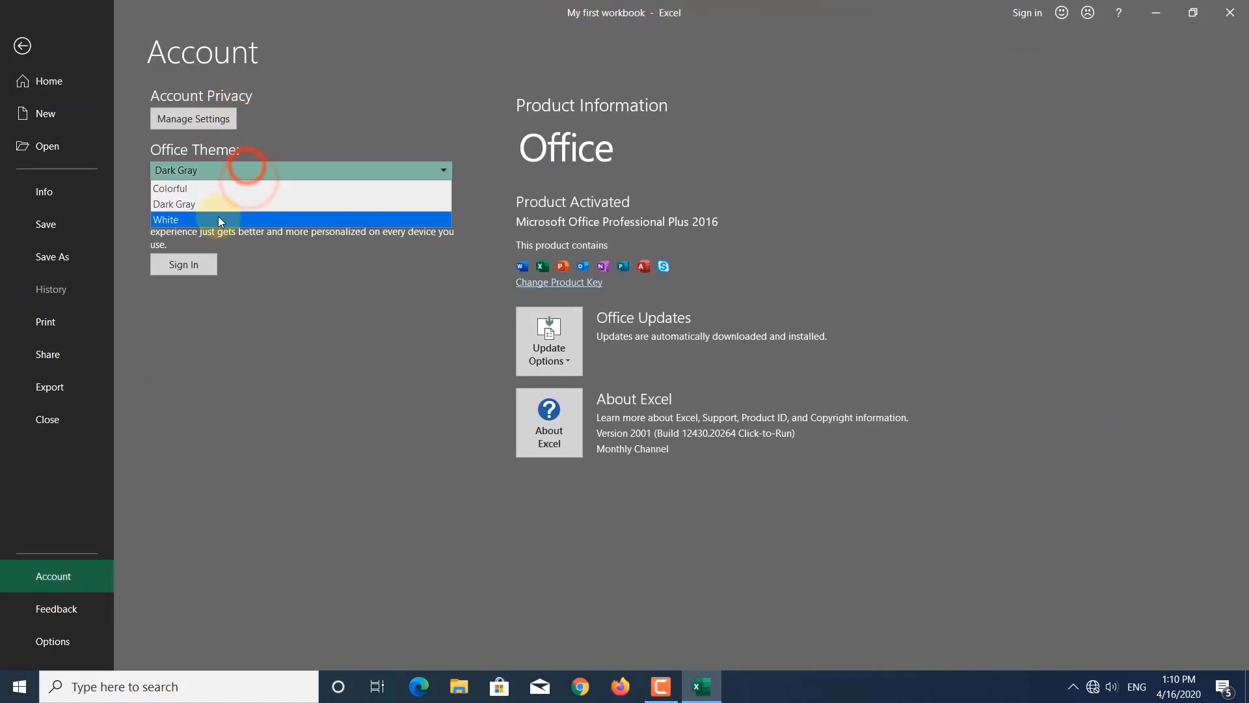
left_click(217, 219)
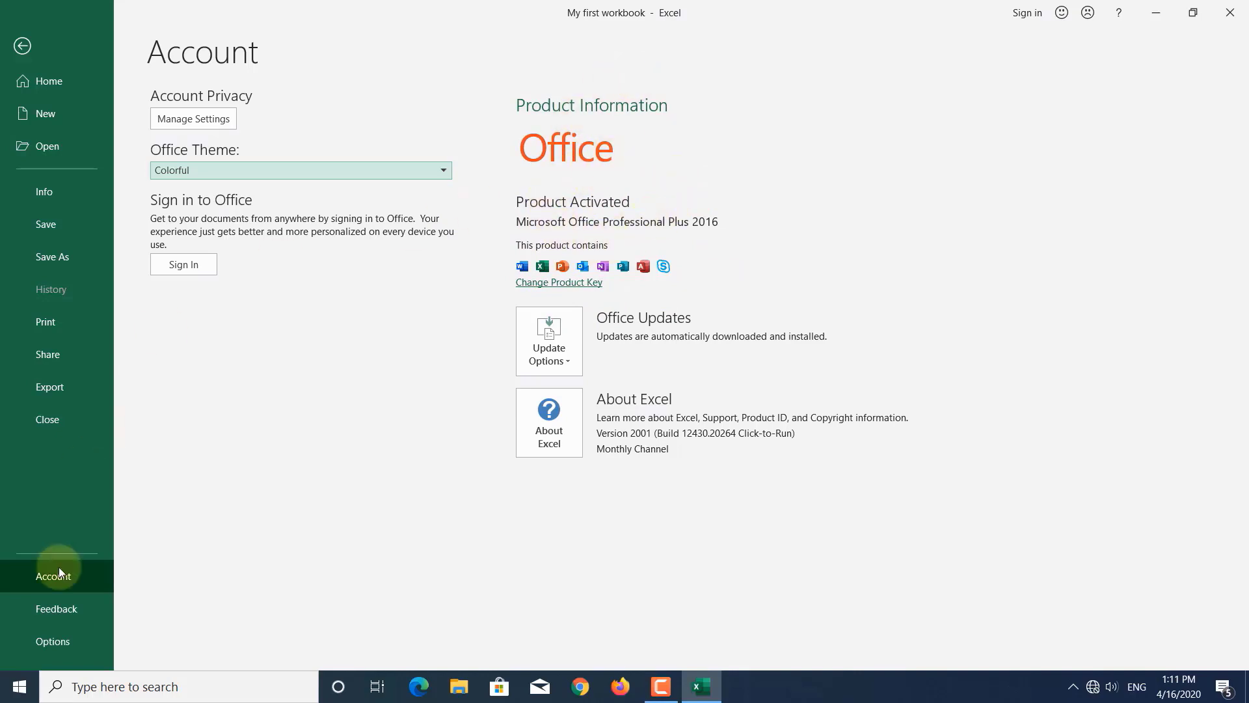
left_click(50, 611)
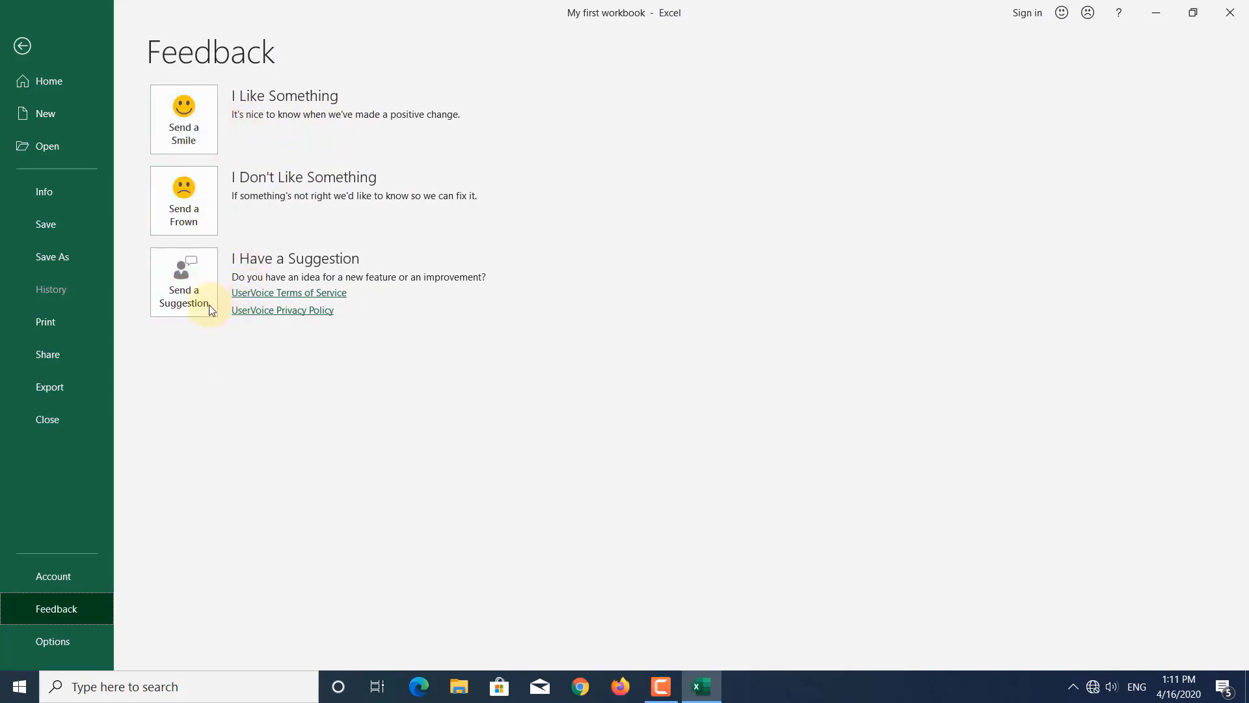
- Open Excel Options from the backstage sidebar to its General page
left_click(53, 641)
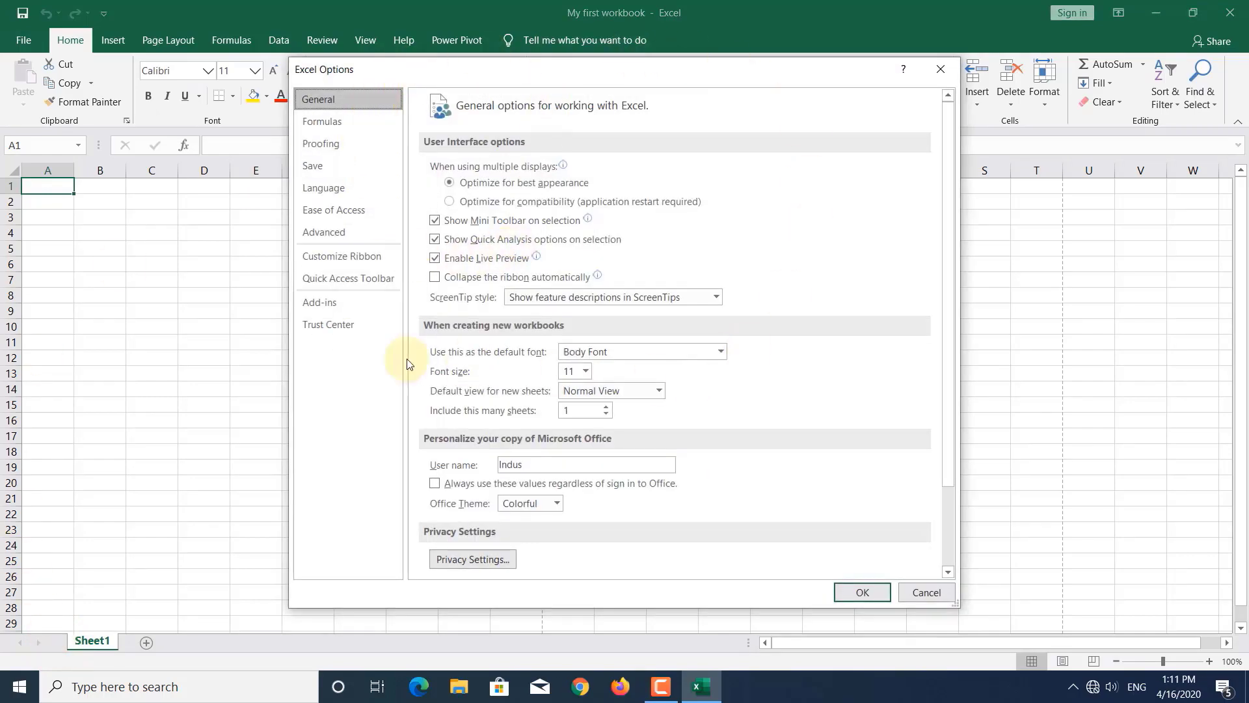
- Browse the Formulas, Proofing, Save, Ease of Access, Advanced, Ribbon and Quick Access Toolbar options, then close with Esc
left_click(322, 121)
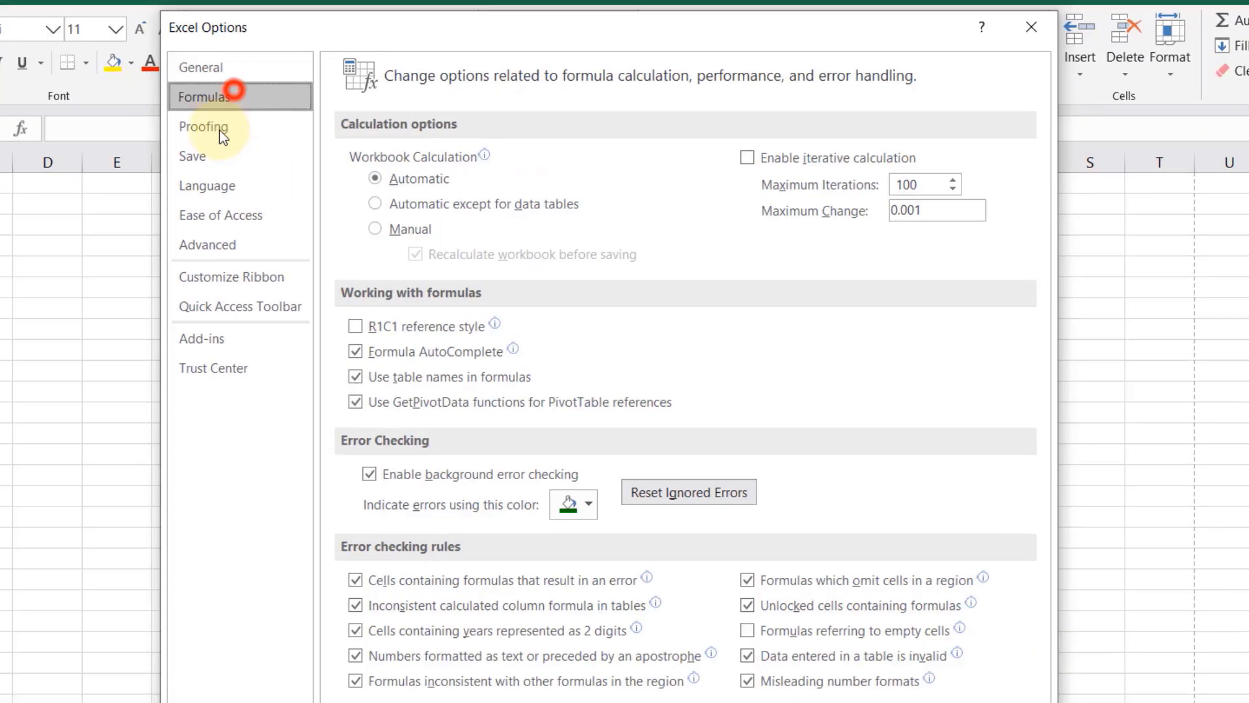
left_click(321, 143)
left_click(325, 164)
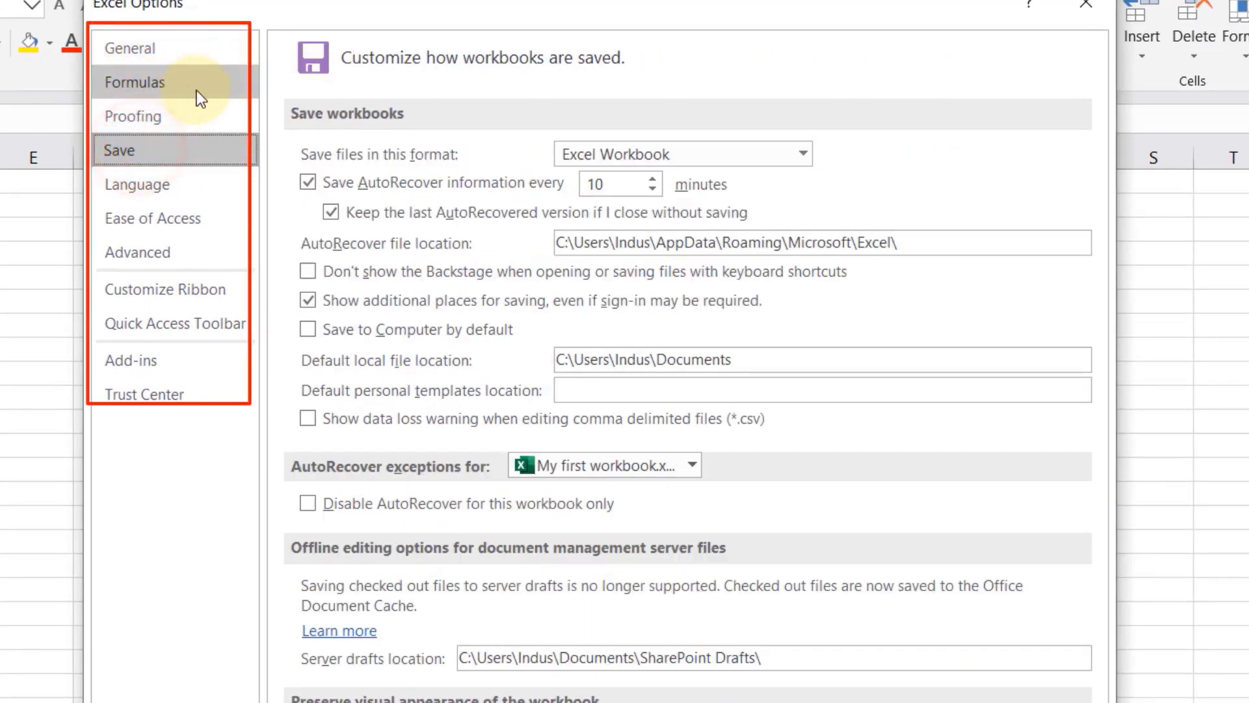
left_click(168, 211)
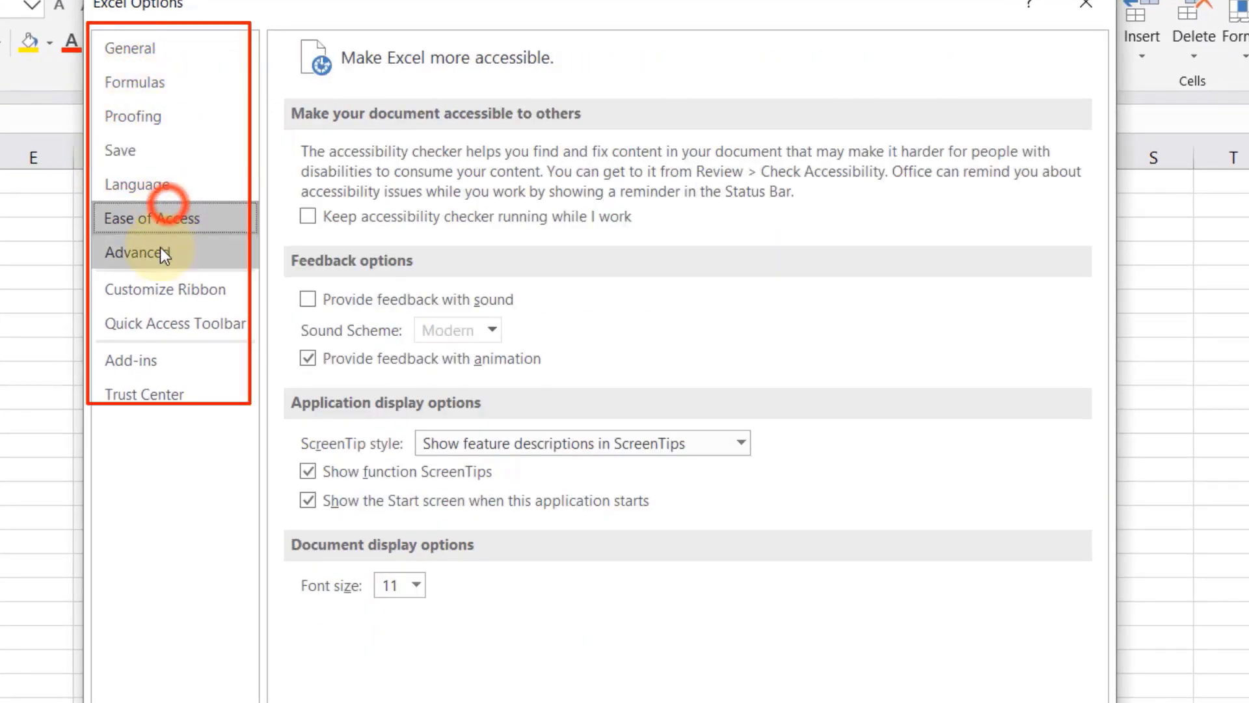
left_click(160, 249)
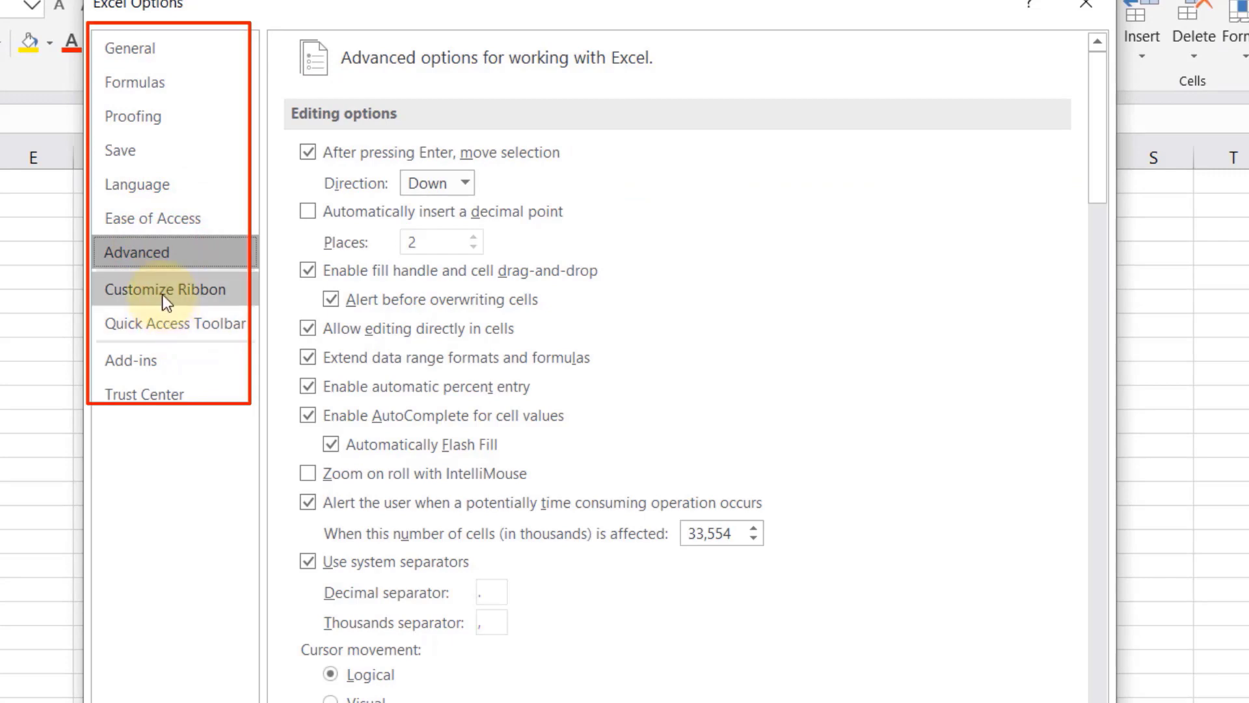
left_click(151, 49)
left_click(150, 84)
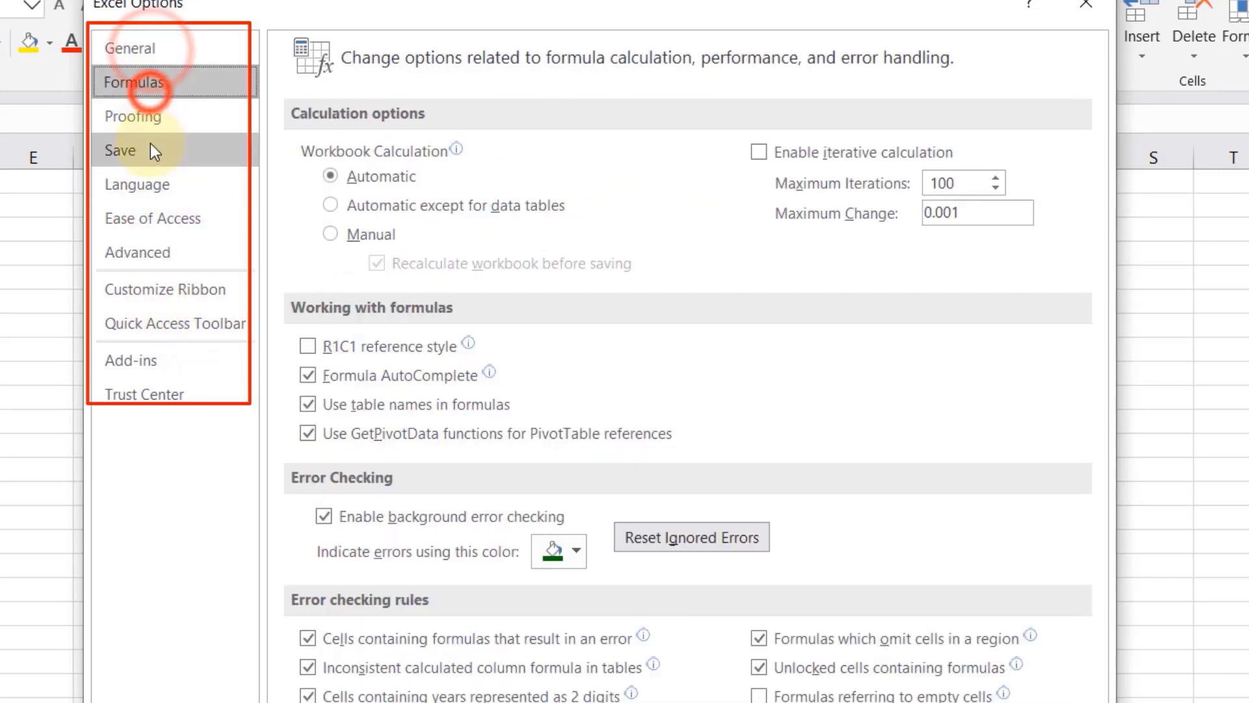
left_click(150, 147)
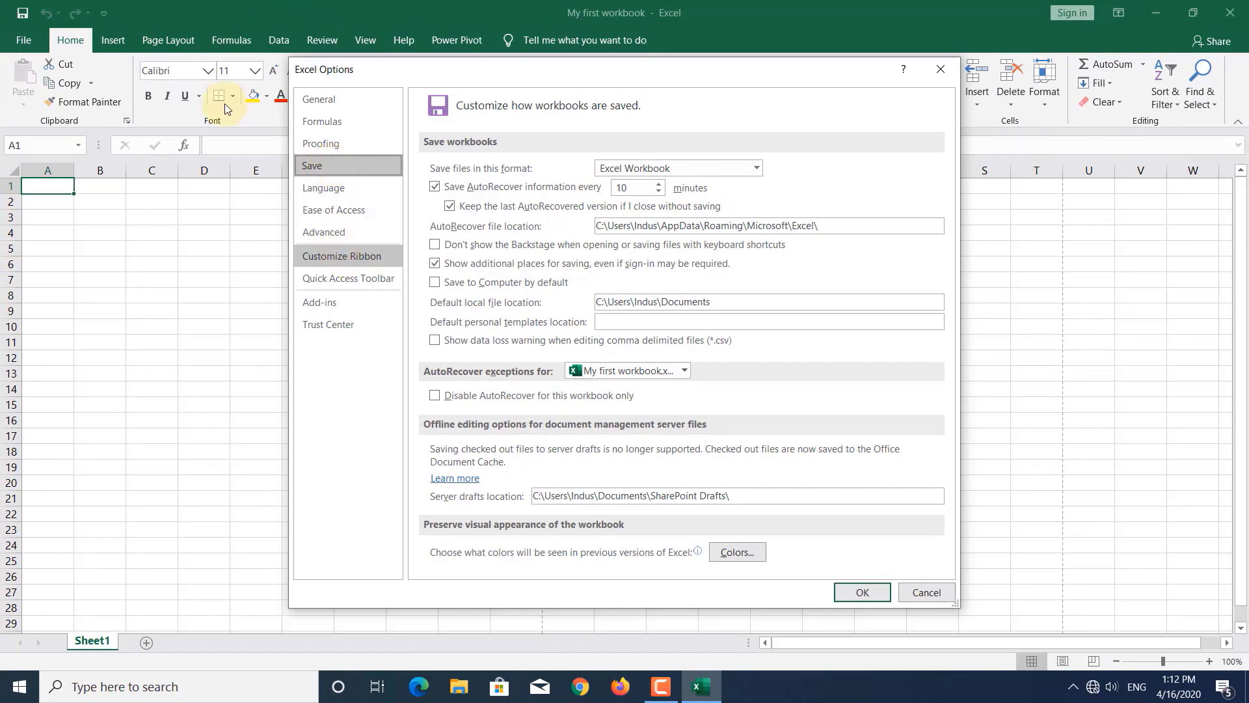
left_click(342, 255)
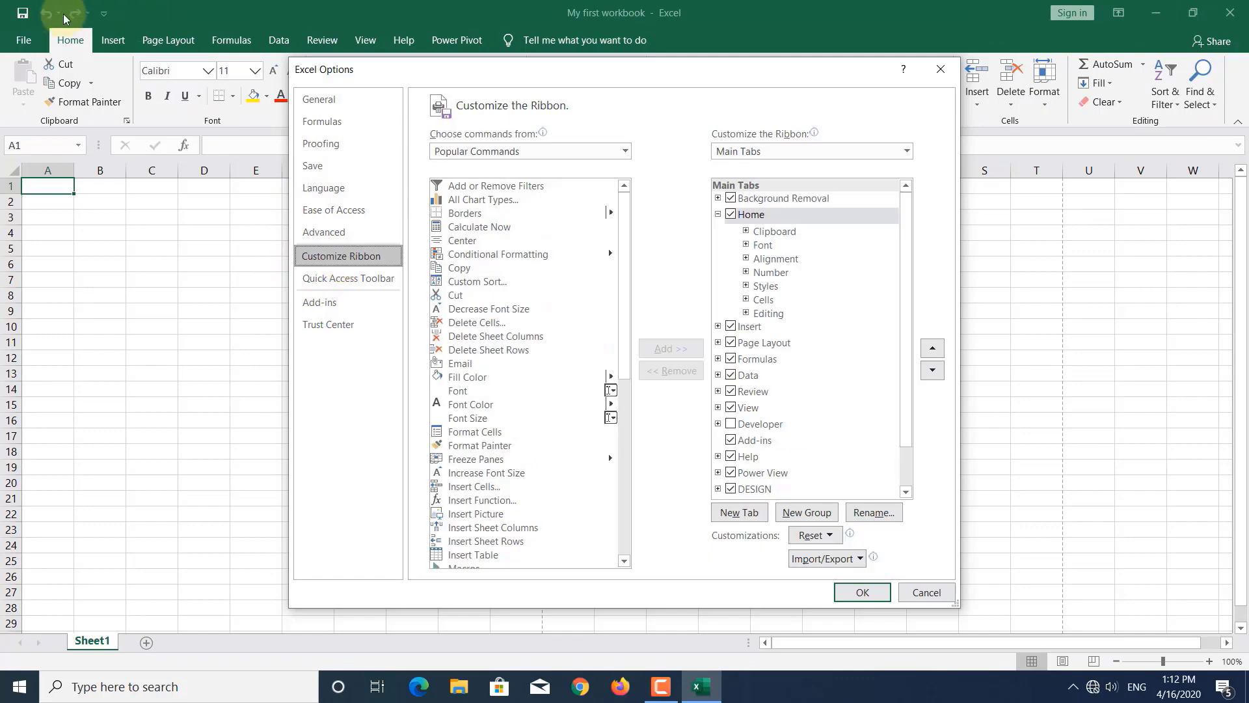
left_click(325, 280)
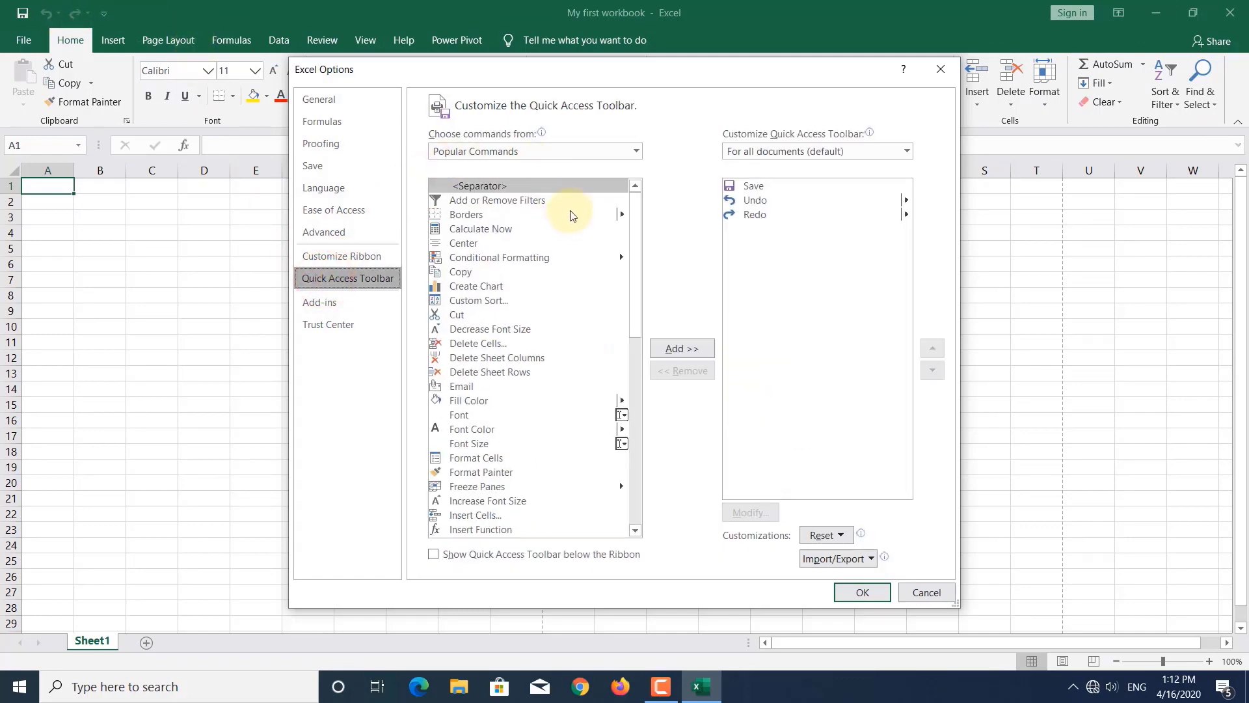
key("Escape")
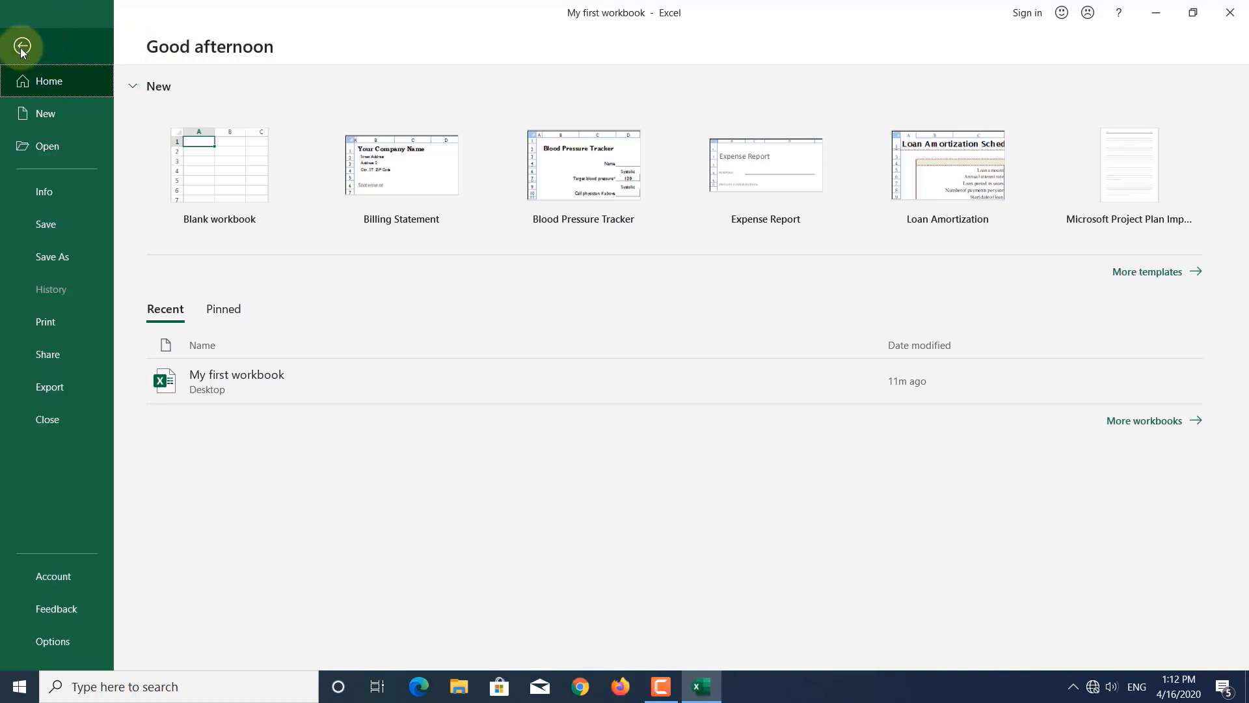
- Return to the worksheet and view the Insert, Page Layout, Formulas and Data ribbon tabs
left_click(20, 48)
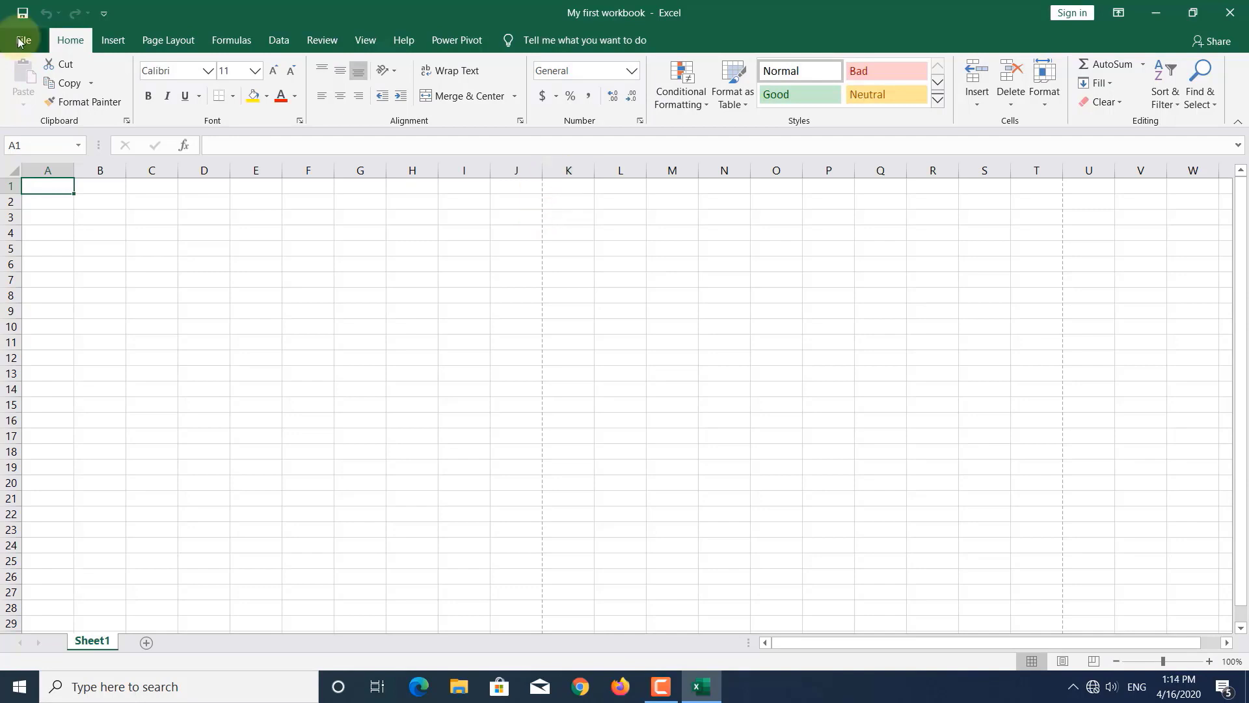
left_click(21, 40)
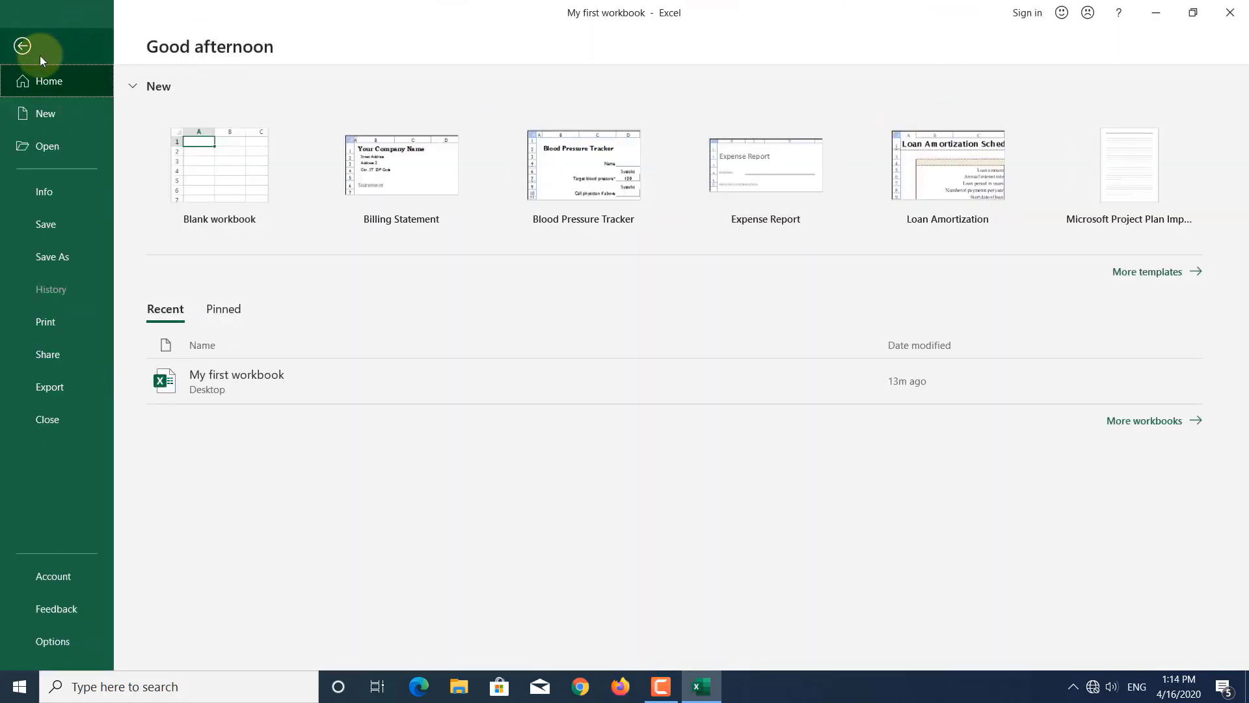
left_click(17, 48)
left_click(109, 40)
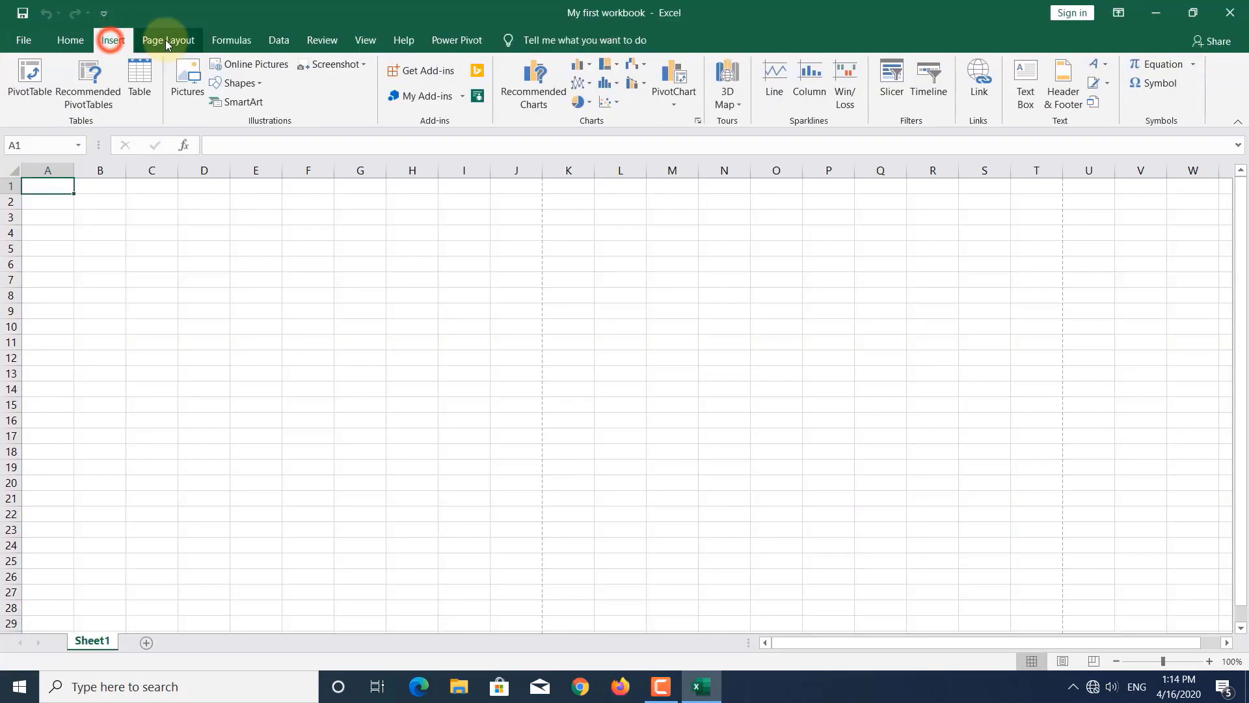
left_click(165, 41)
left_click(222, 42)
left_click(279, 40)
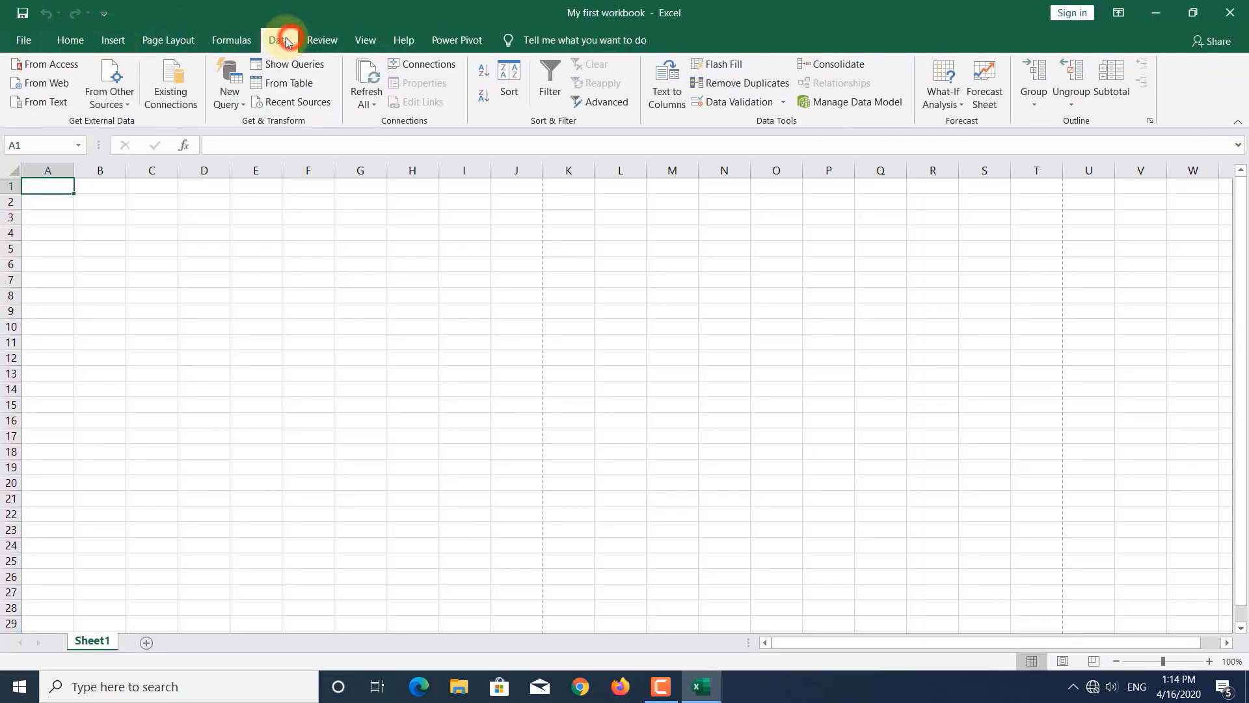
- Cycle again through Home, Insert, Page Layout, Formulas and Data, ending on Home
left_click(72, 41)
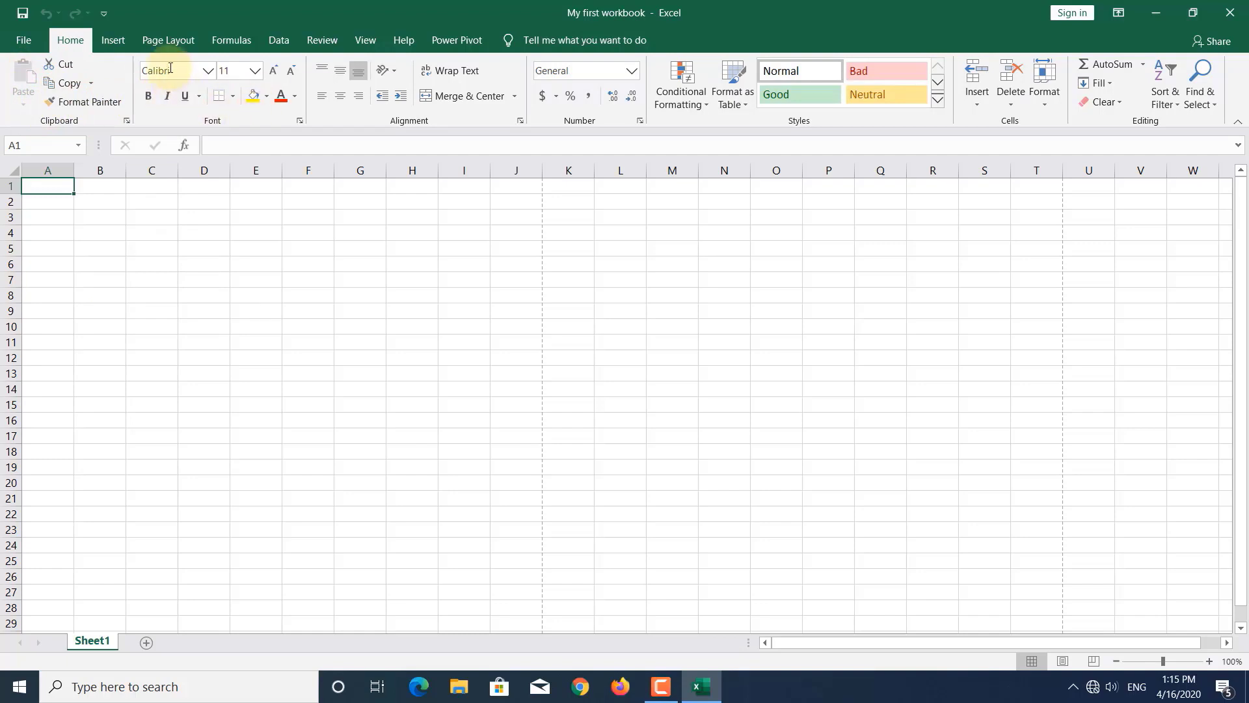
left_click(114, 36)
left_click(163, 38)
left_click(224, 37)
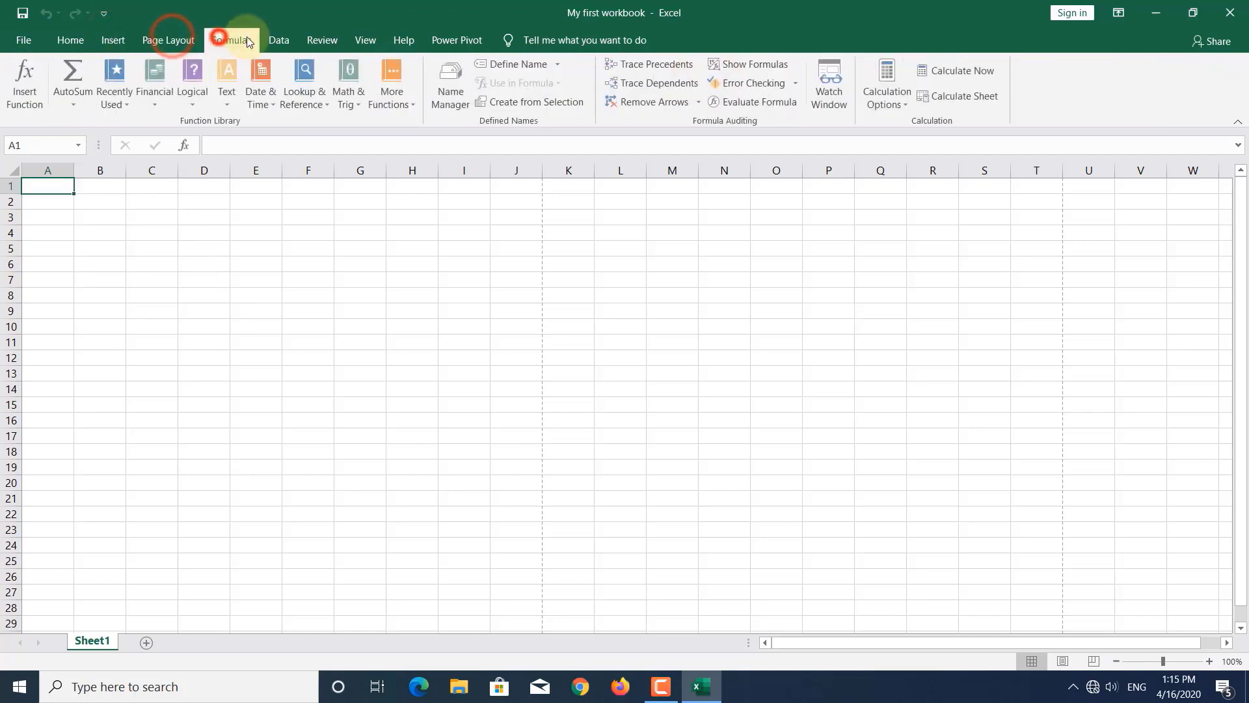
left_click(289, 37)
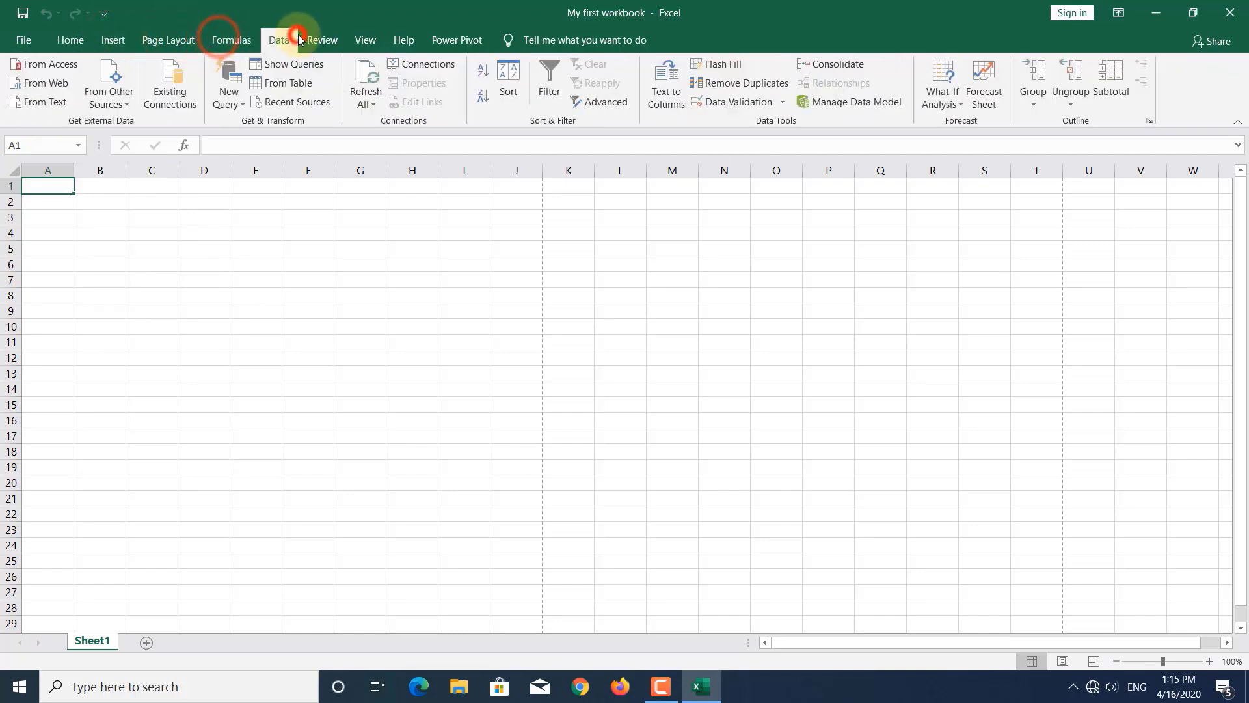
left_click(65, 45)
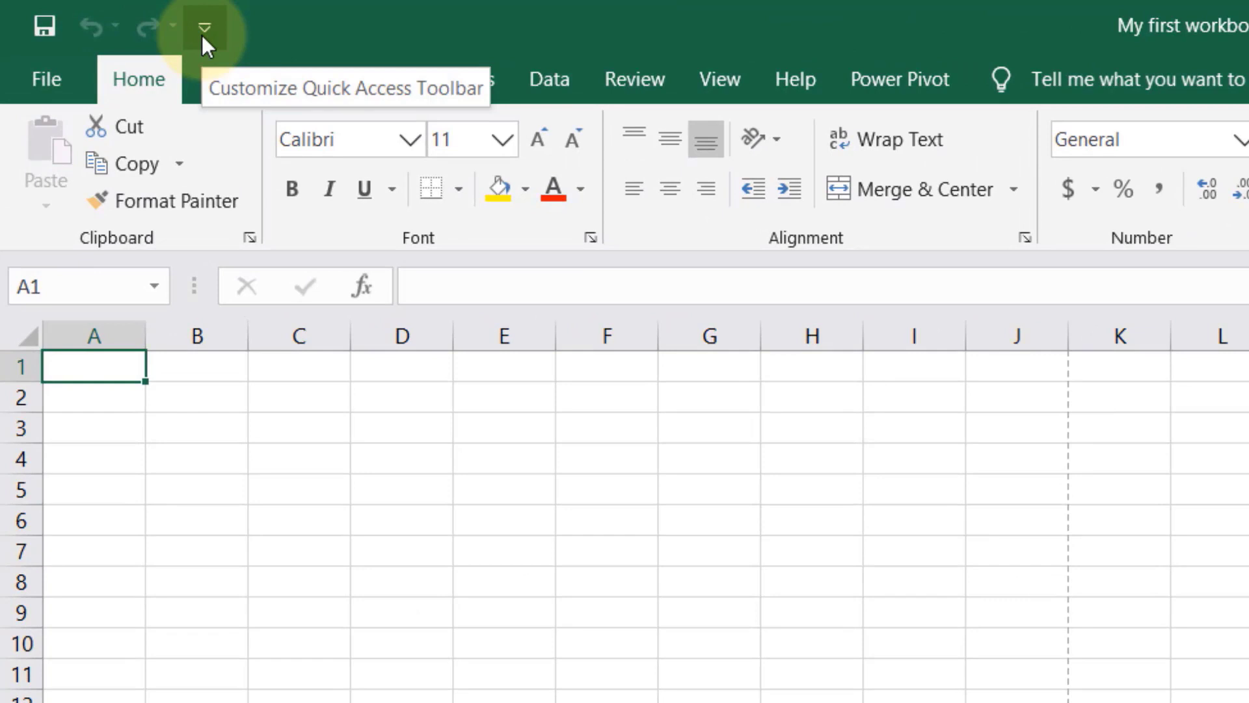
- Tick New and then Open in the Customize Quick Access Toolbar dropdown
left_click(202, 35)
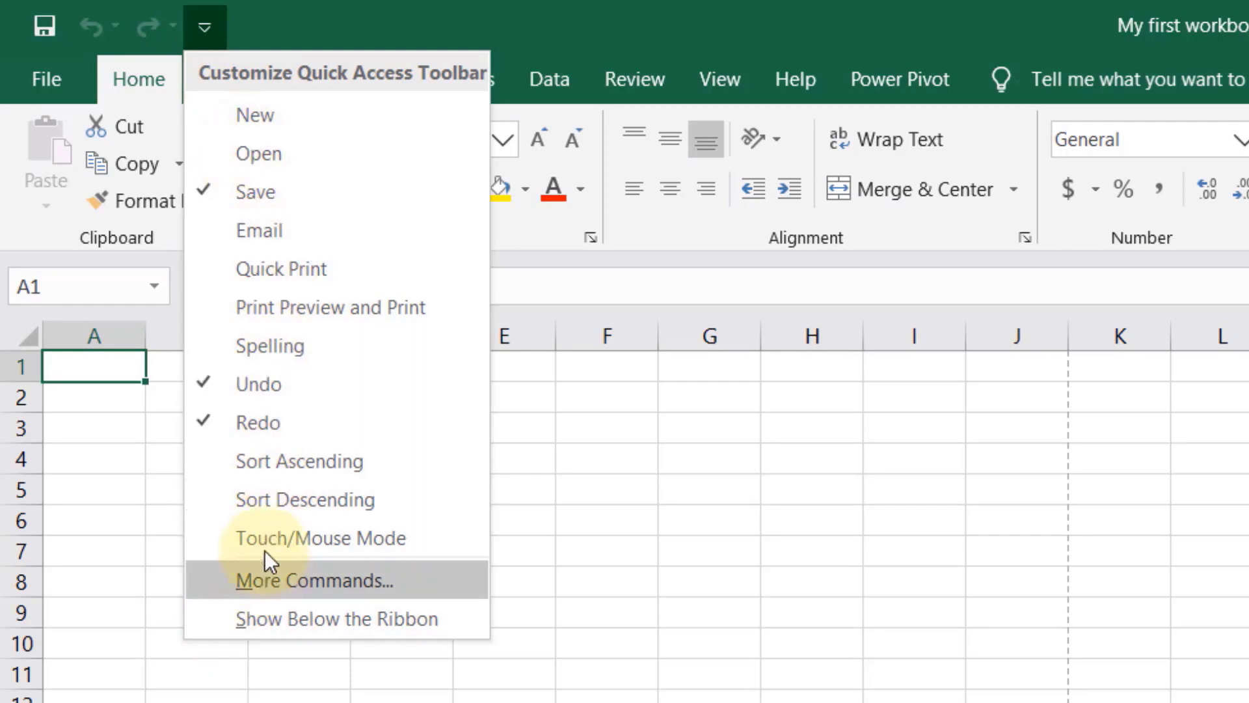
left_click(215, 115)
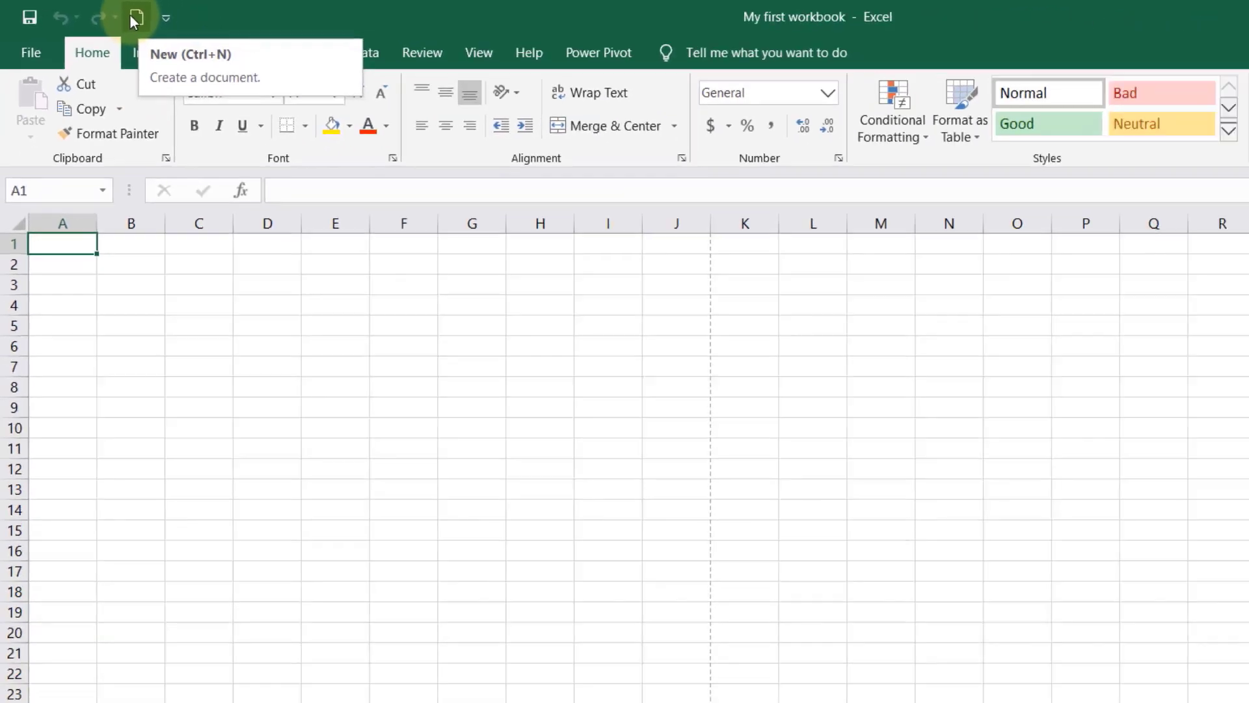
left_click(249, 27)
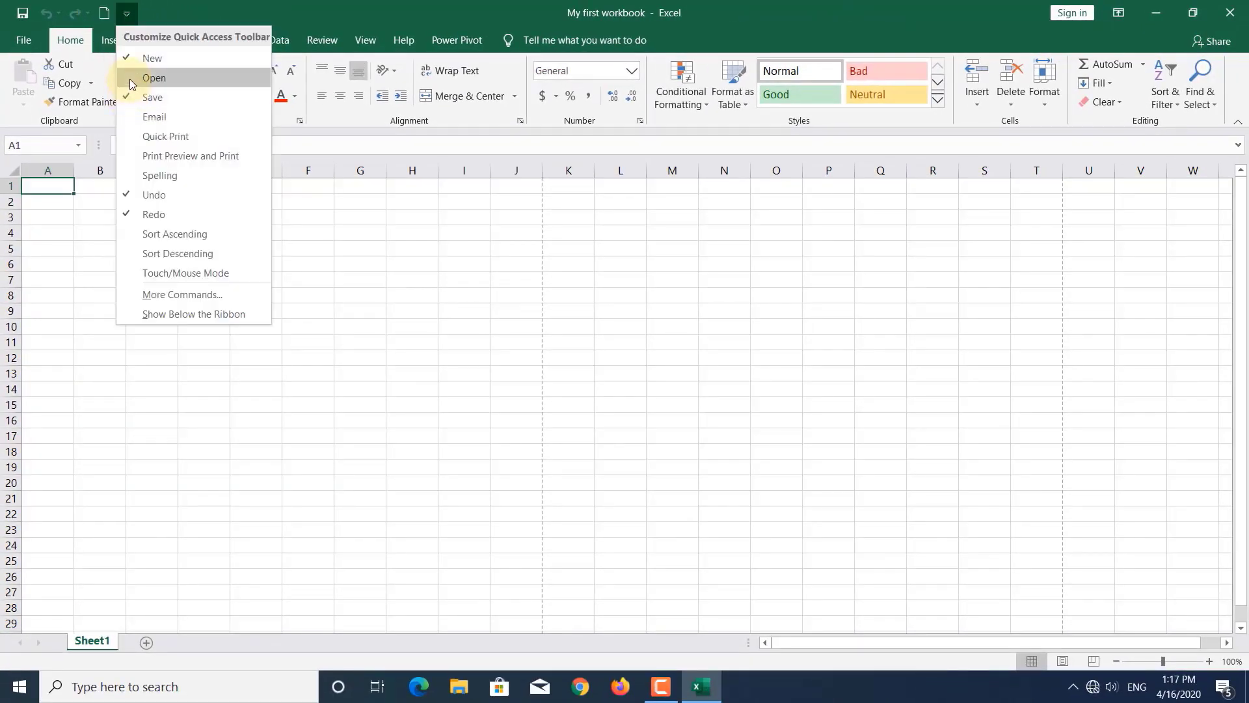
left_click(130, 79)
left_click(149, 13)
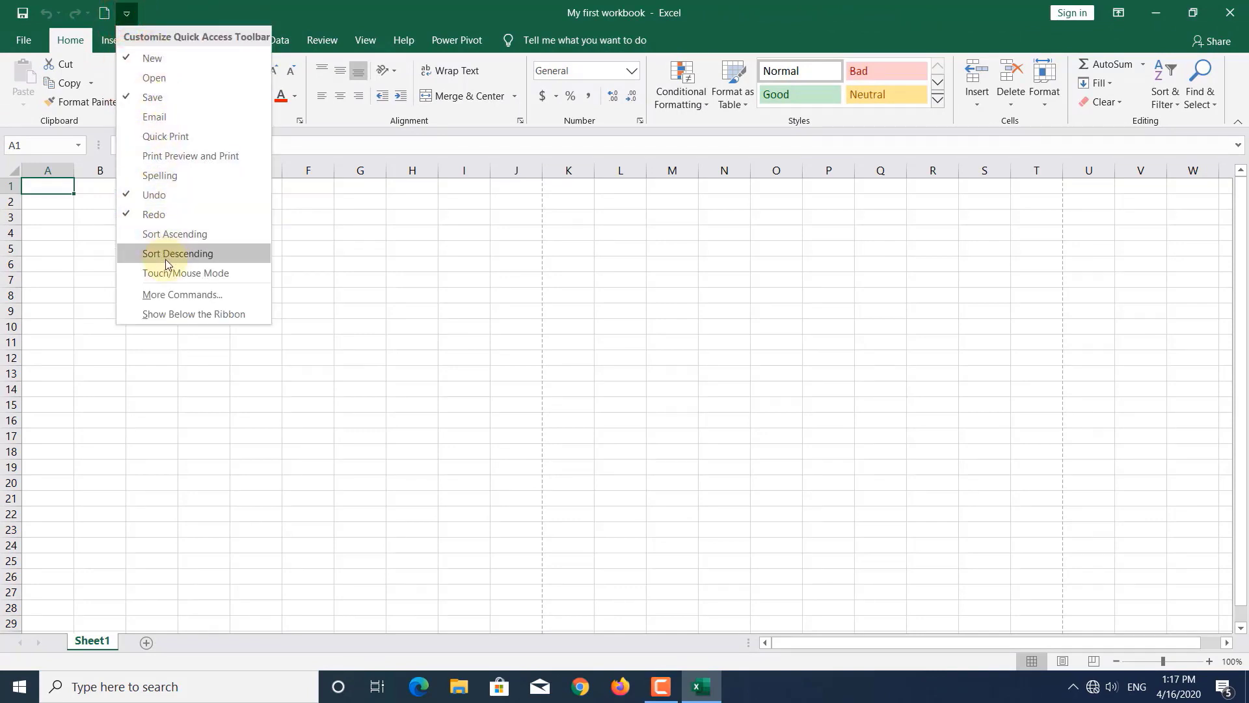
left_click(397, 6)
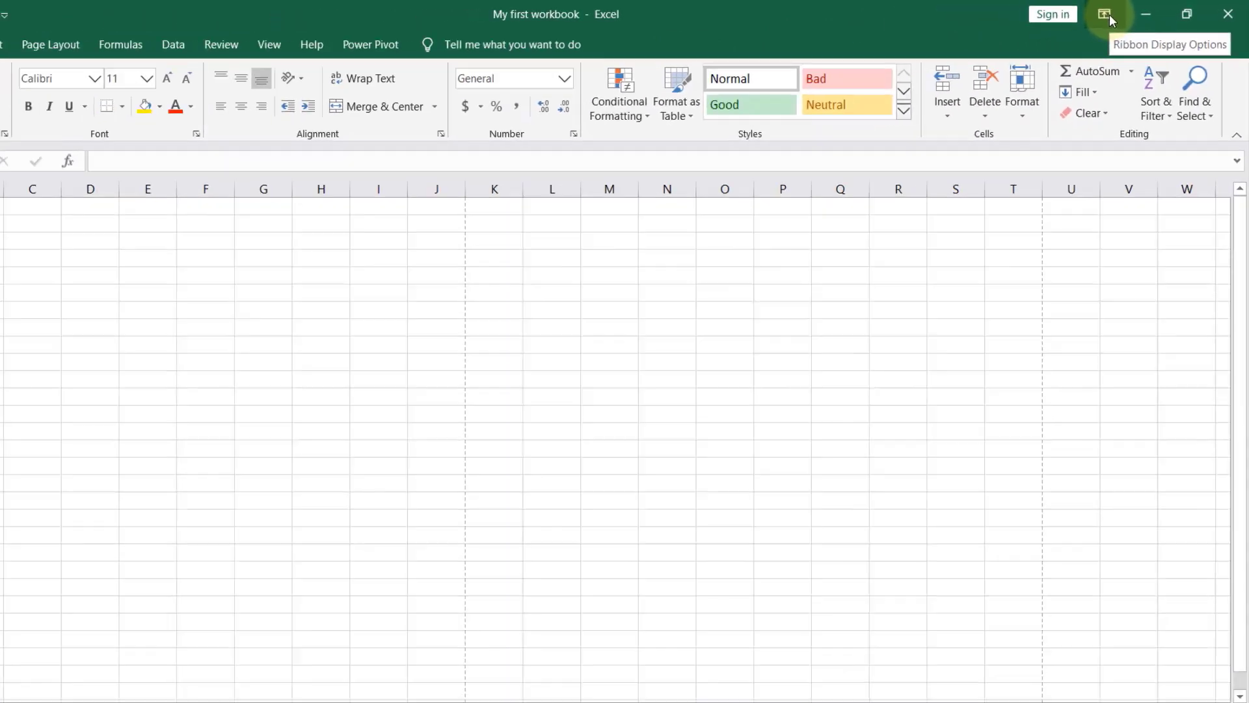
left_click(987, 25)
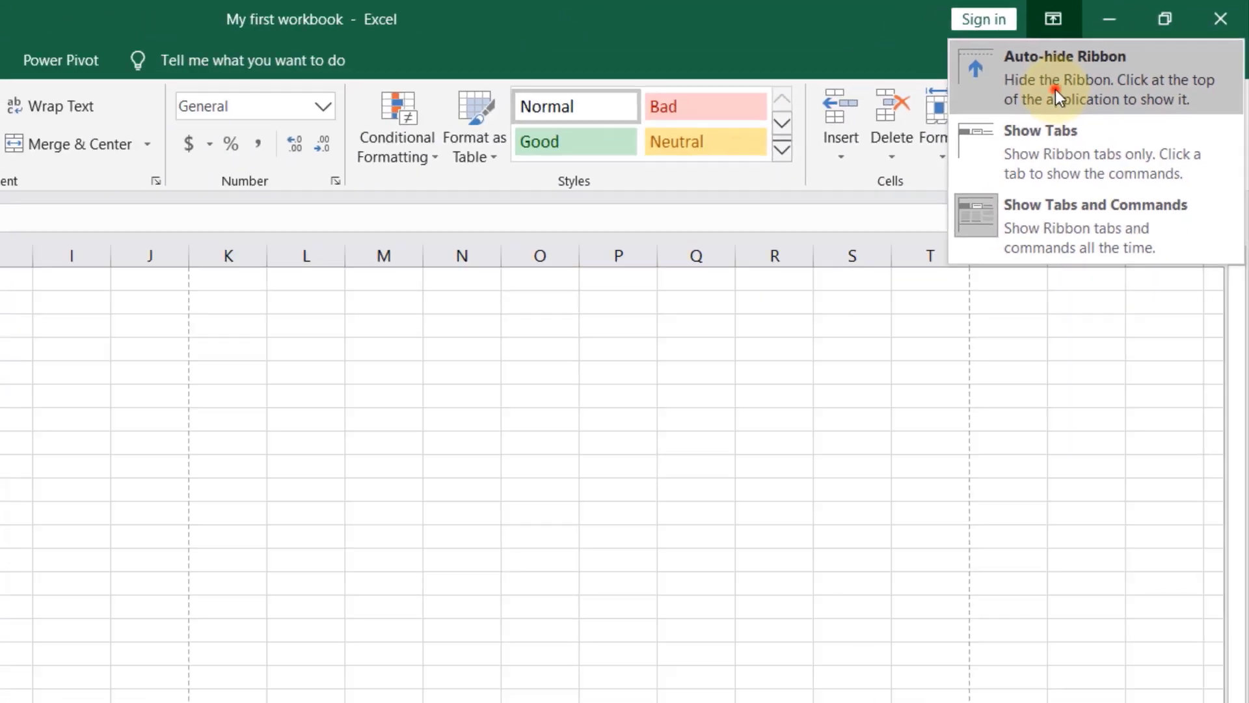
left_click(990, 119)
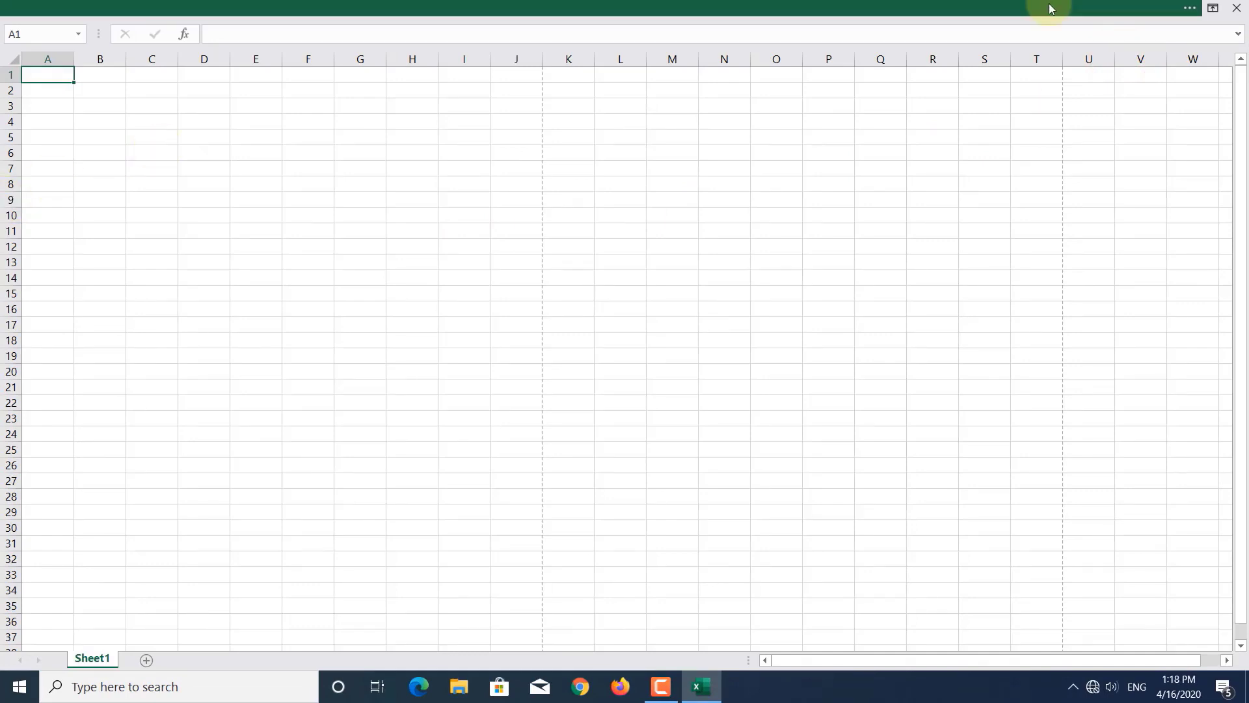
left_click(1191, 11)
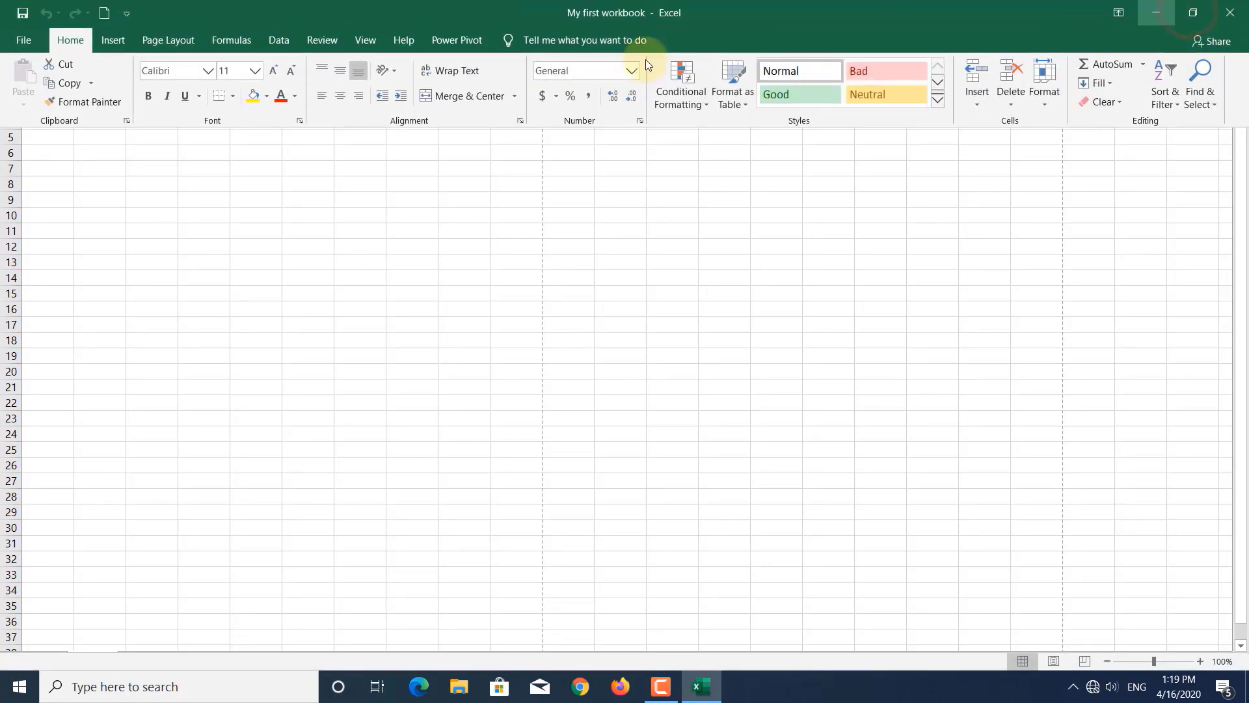
left_click(1213, 8)
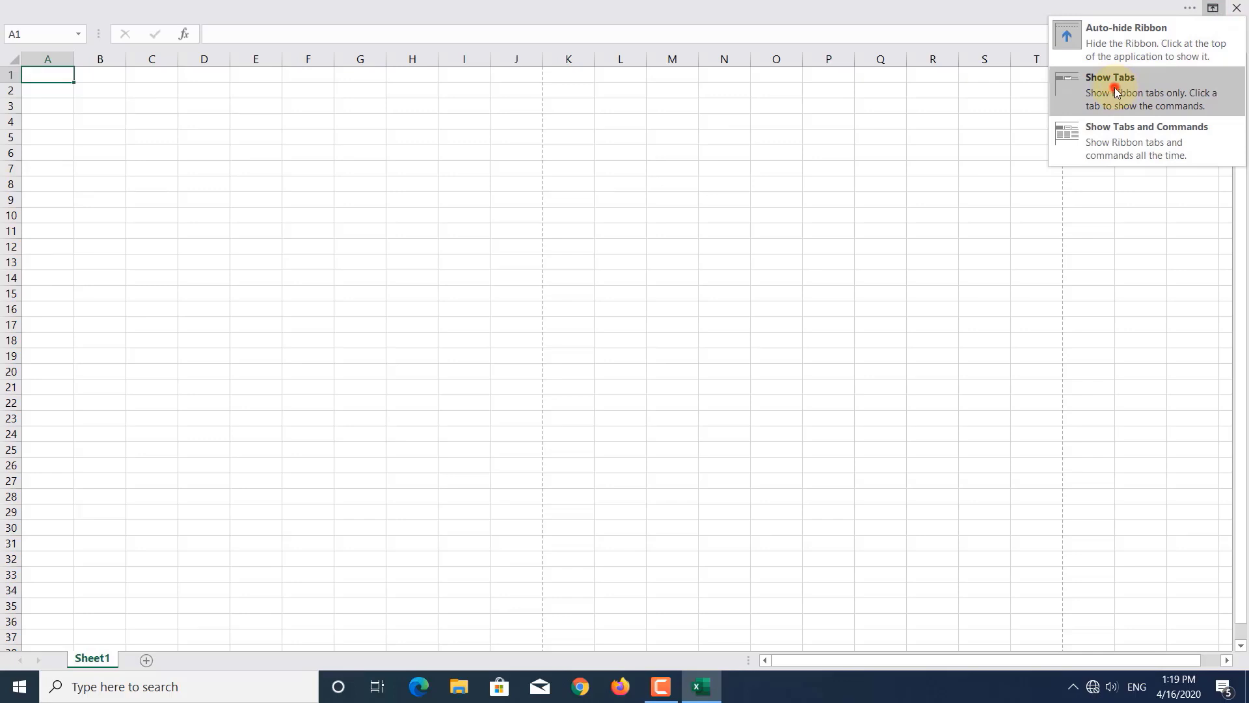
left_click(1114, 87)
left_click(60, 43)
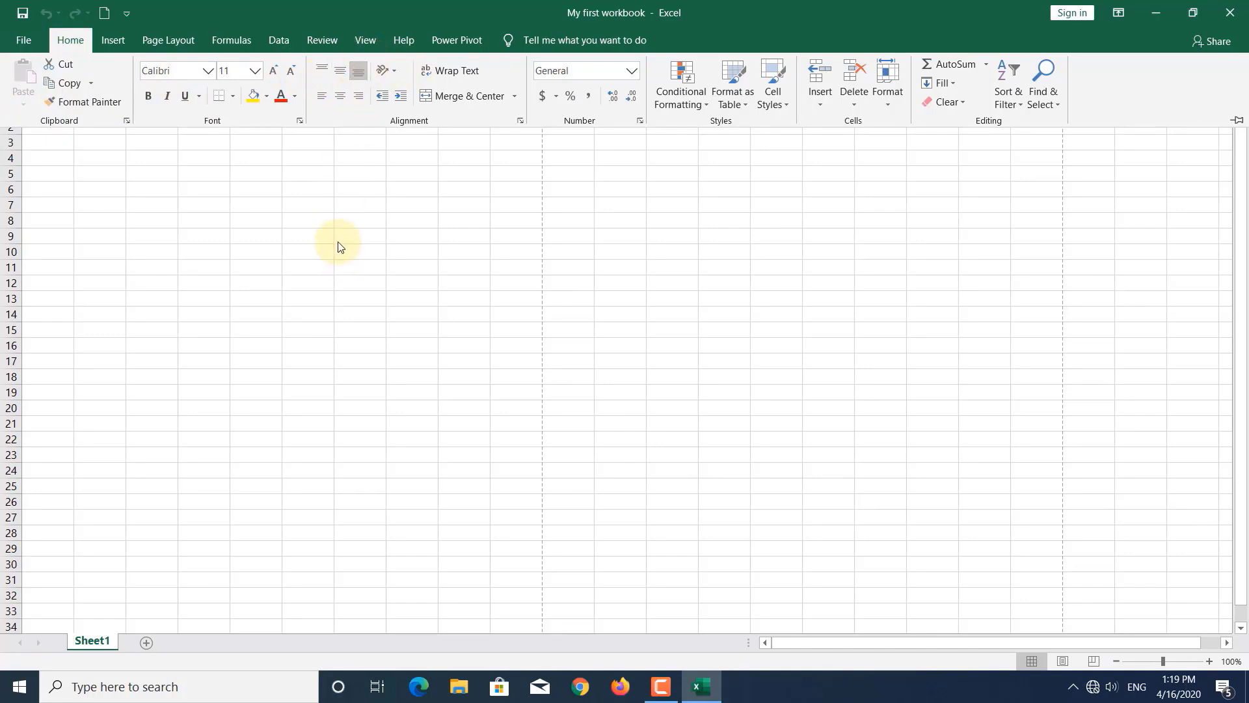
left_click(270, 225)
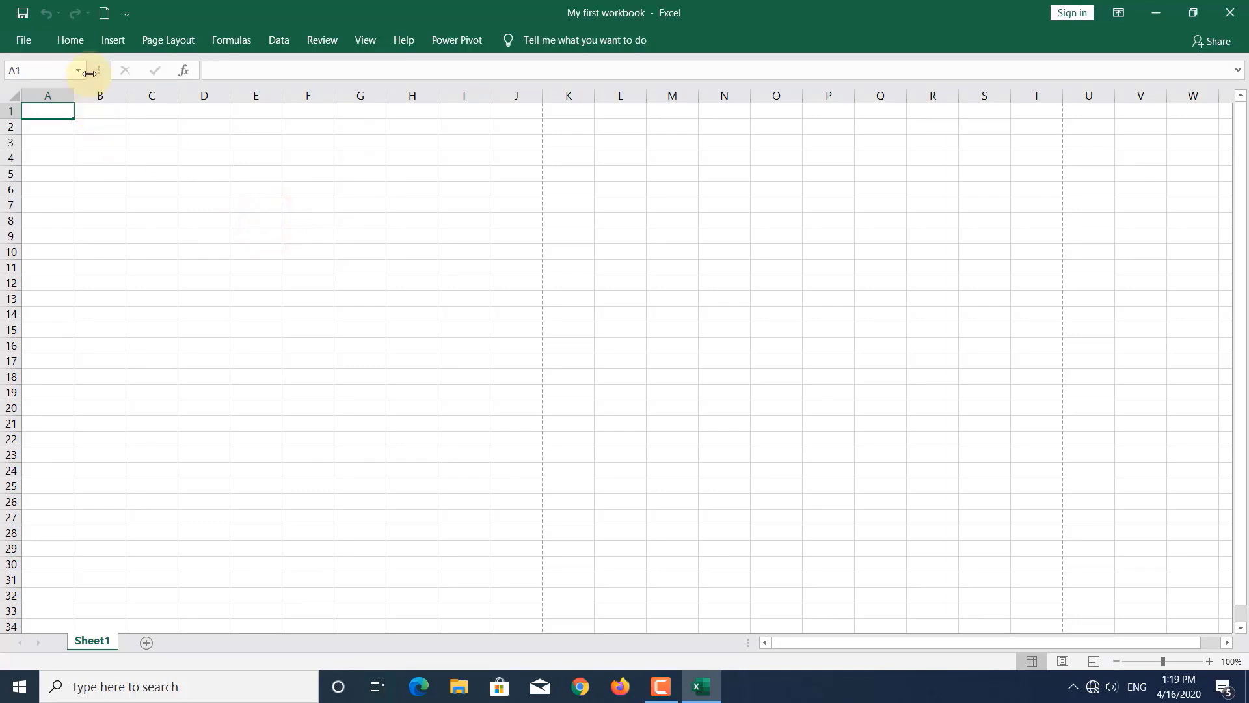
left_click(1119, 14)
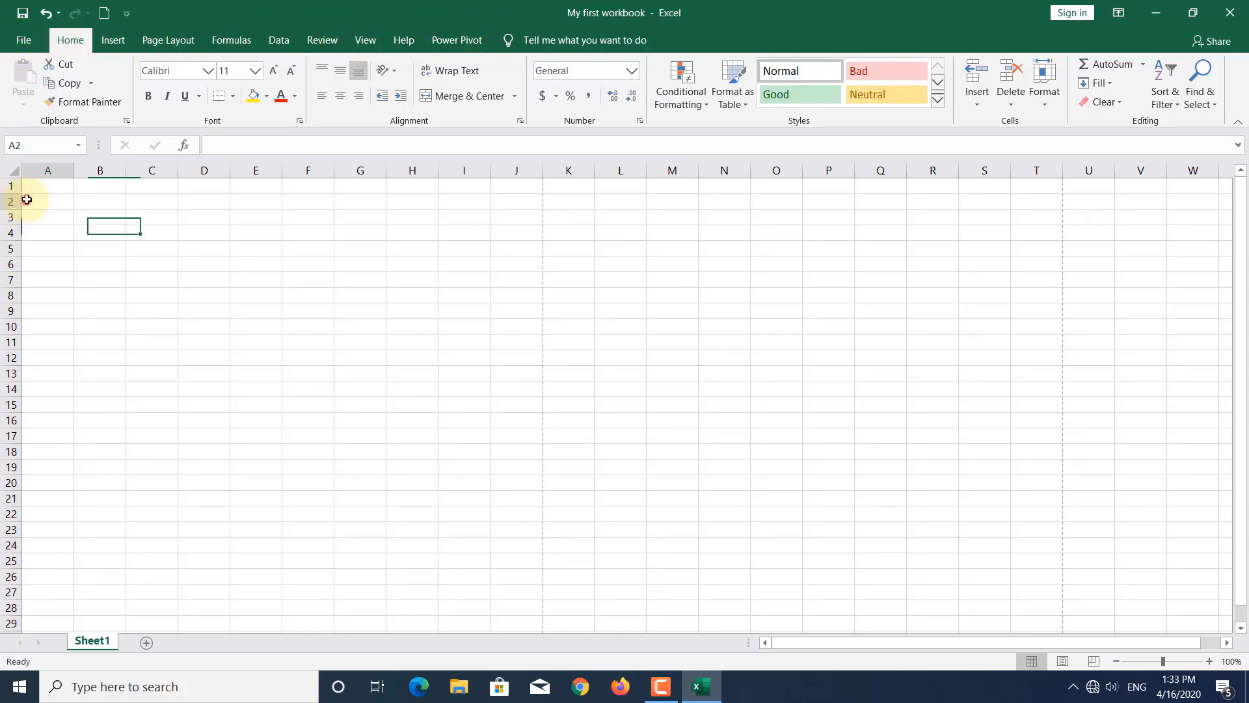
left_click_drag(25, 197, 1221, 201)
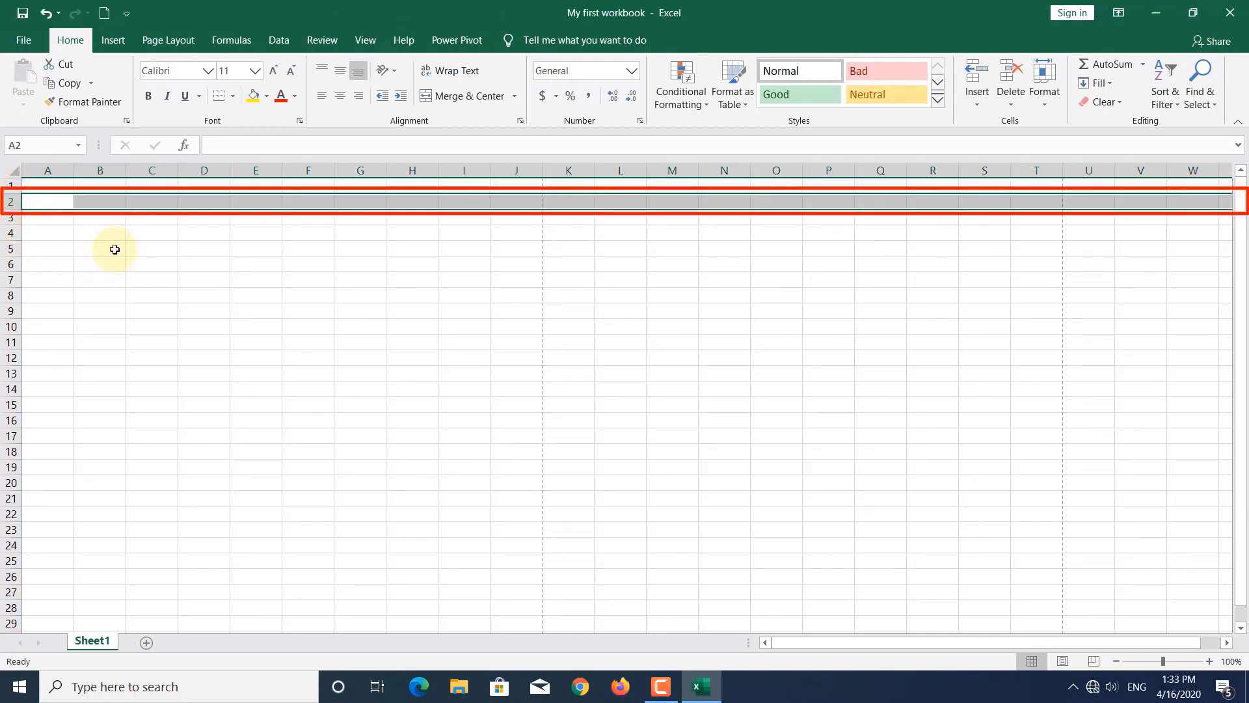
left_click_drag(156, 180, 189, 514)
left_click_drag(302, 184, 318, 467)
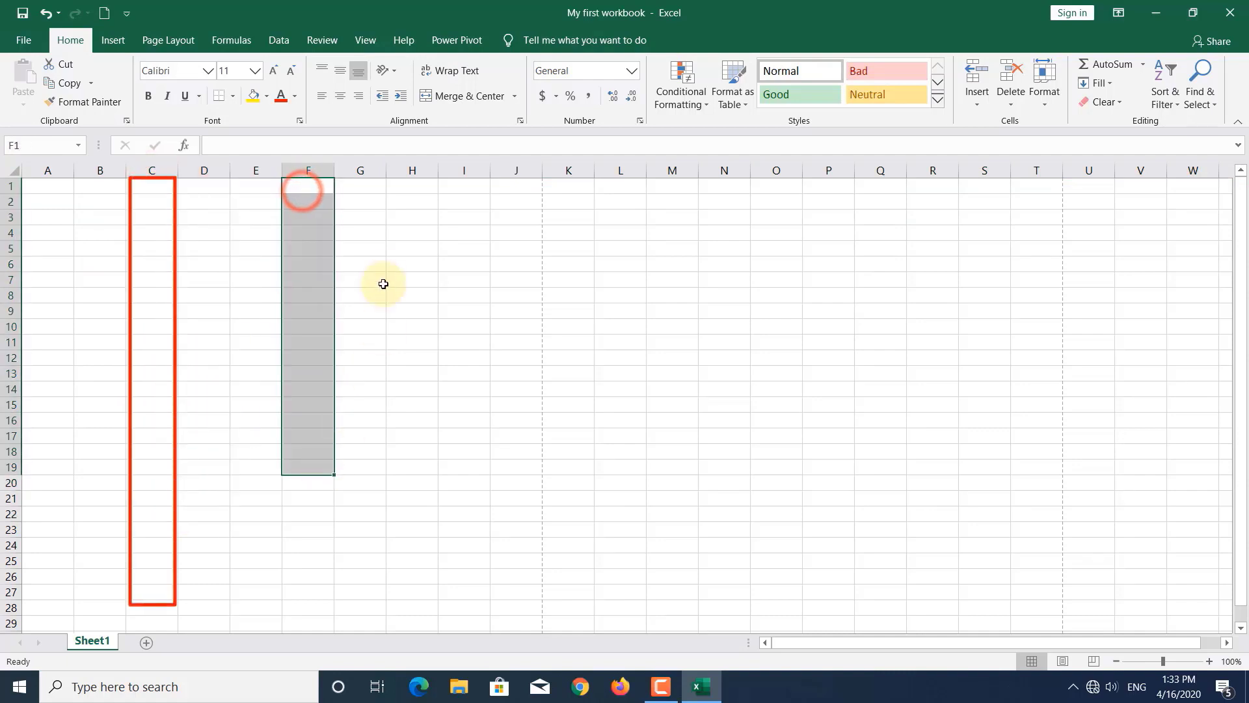
left_click_drag(387, 222, 408, 441)
left_click_drag(513, 223, 514, 499)
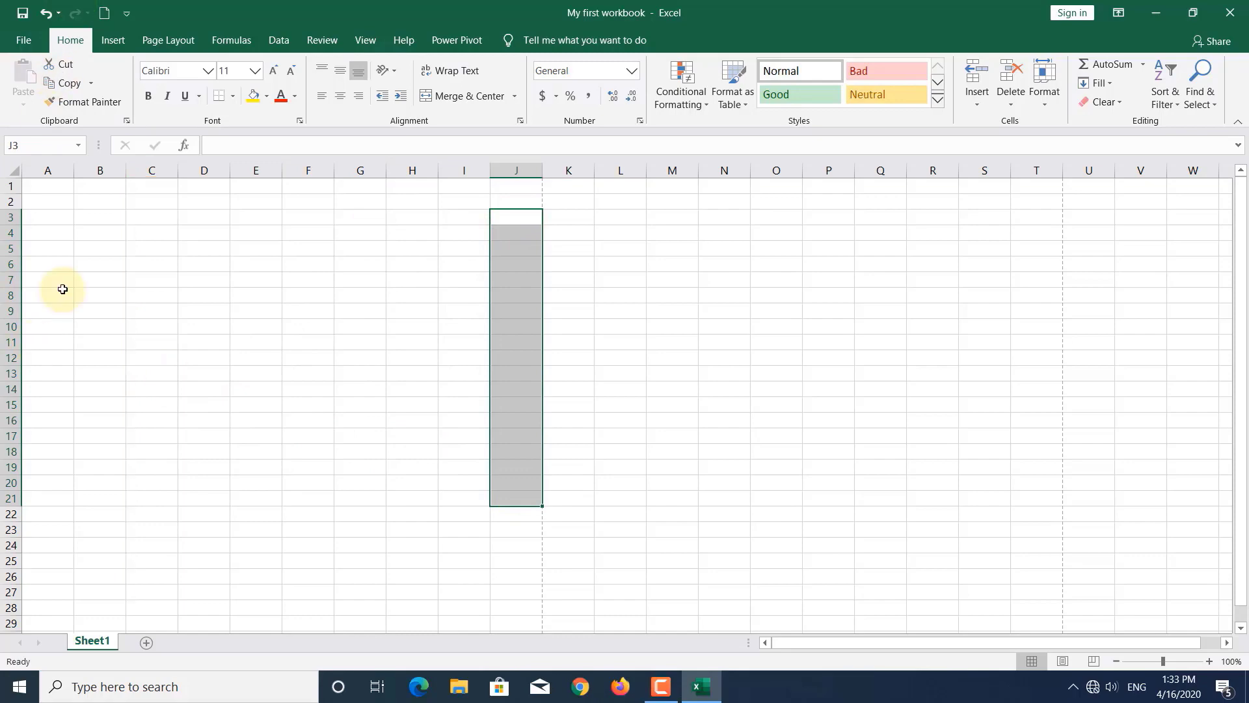
left_click(10, 217)
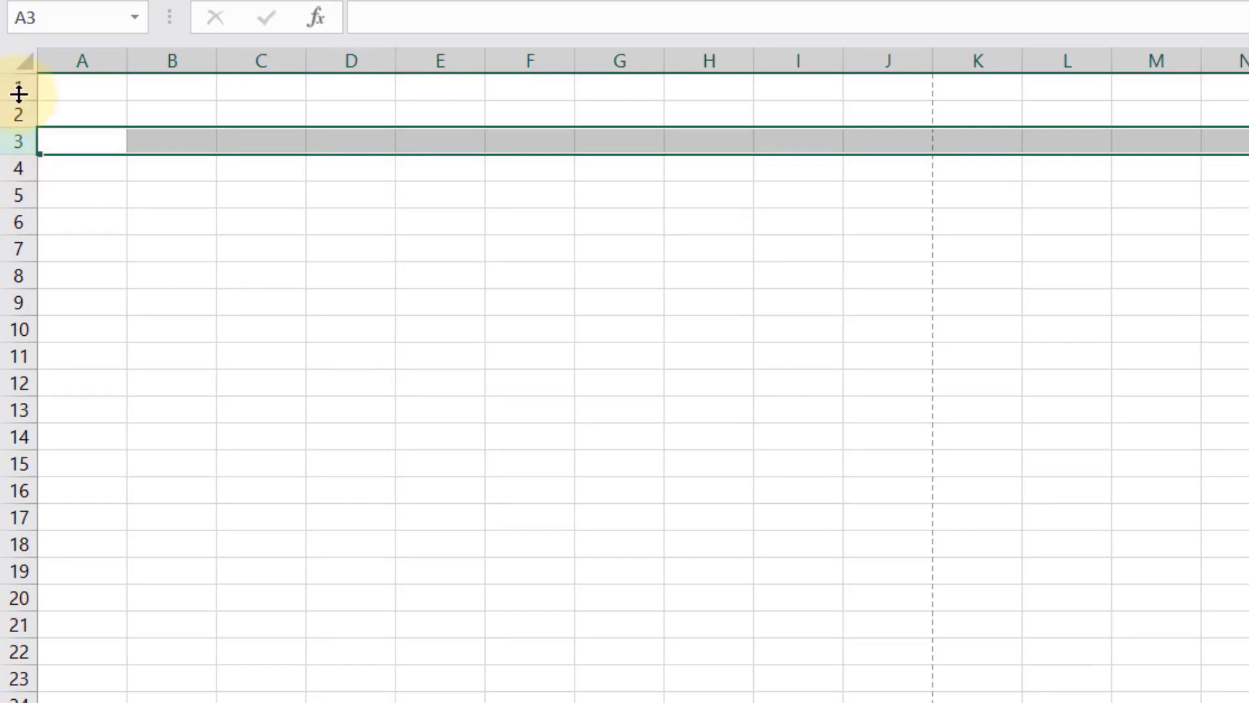
left_click(80, 55)
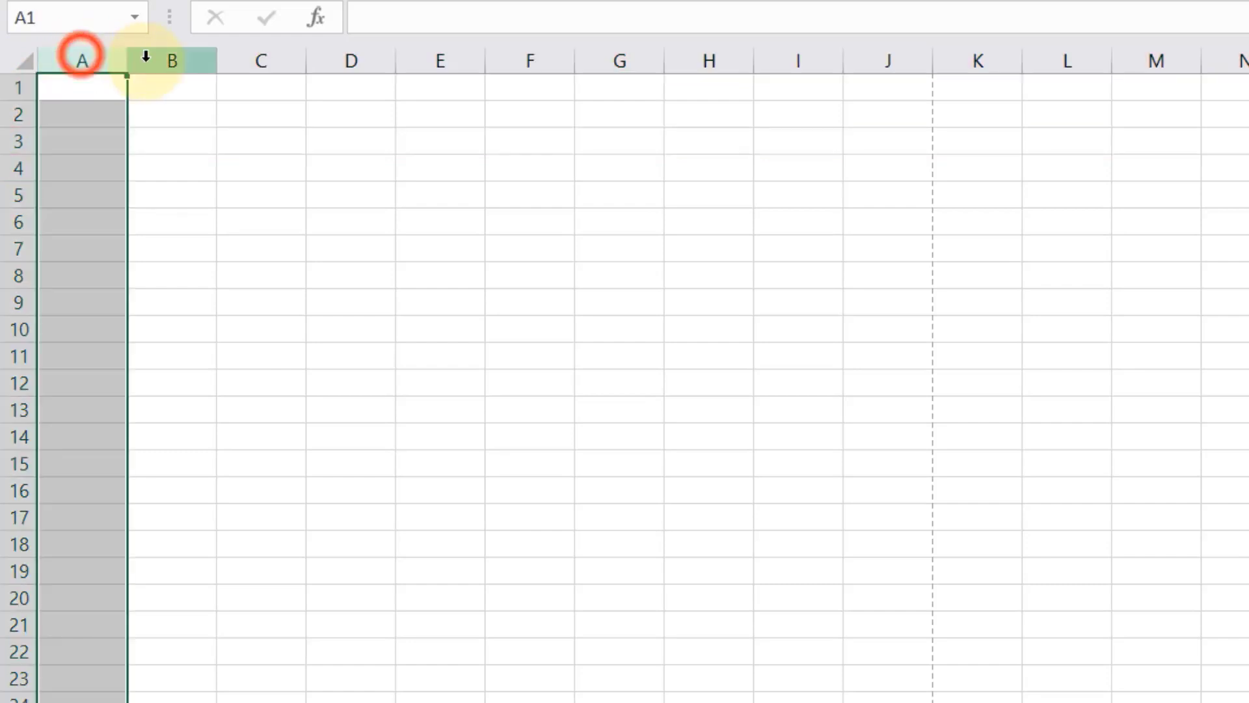
left_click(146, 54)
left_click(248, 56)
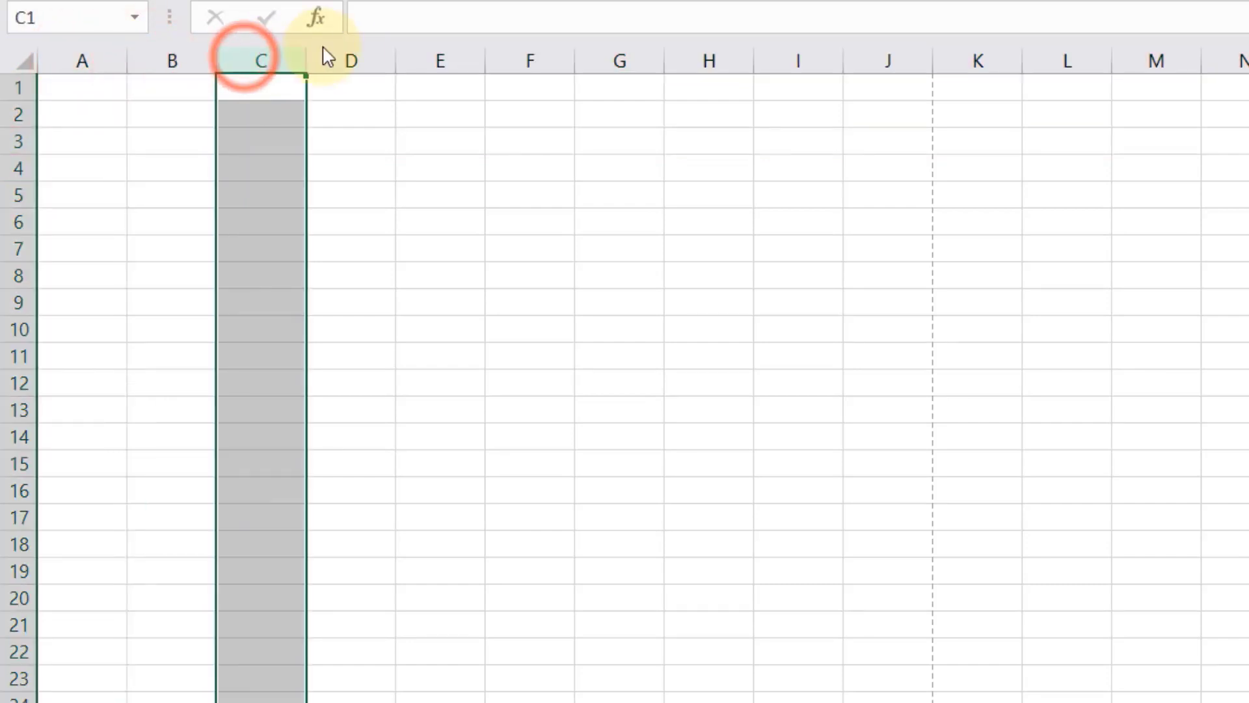
left_click(354, 53)
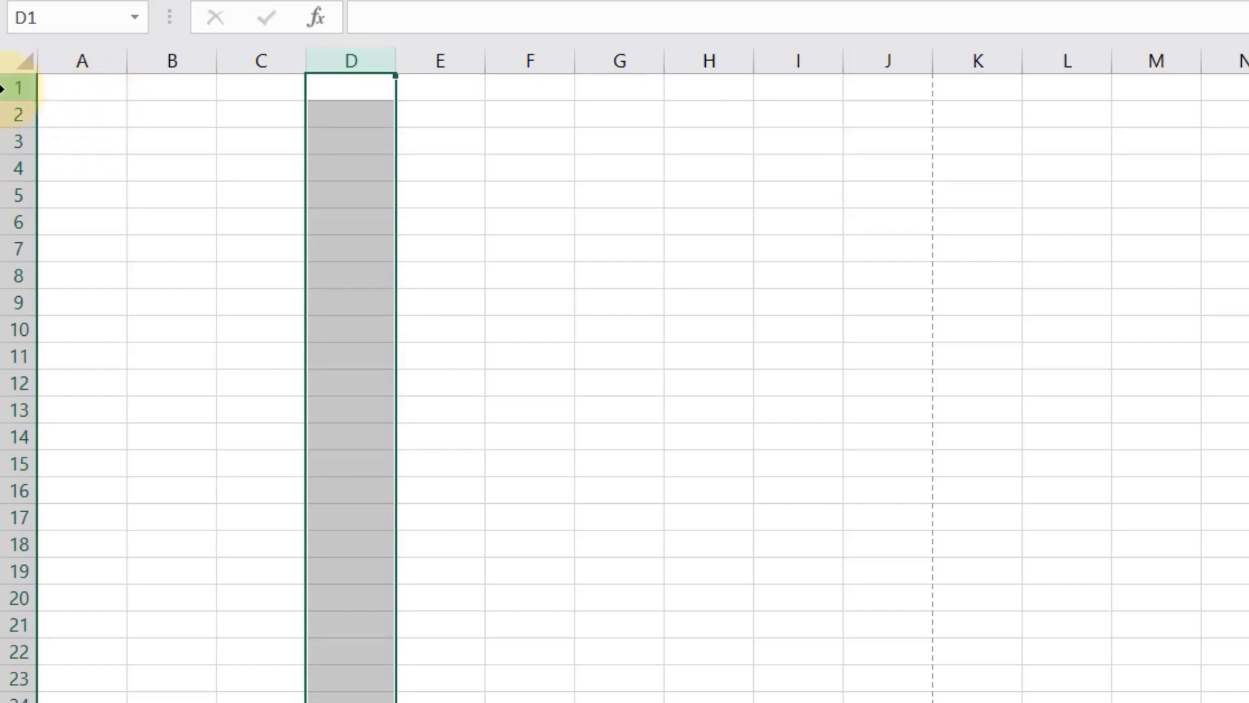
left_click(4, 88)
left_click(53, 61)
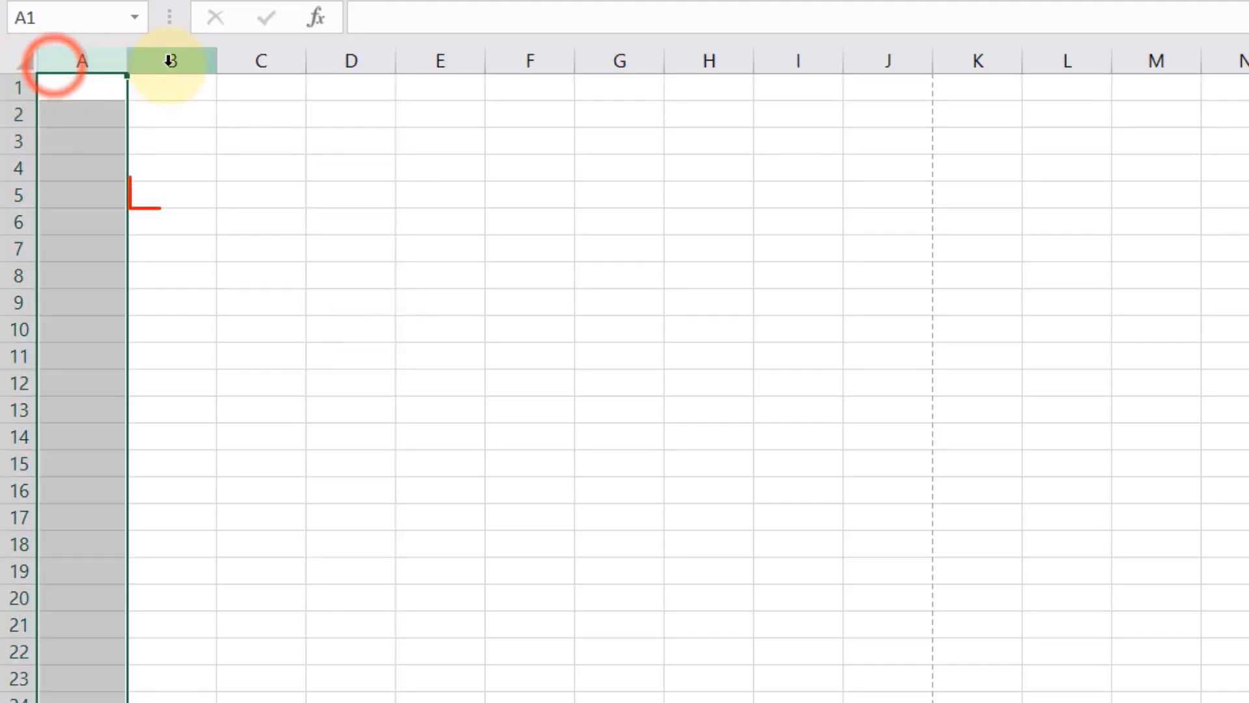
left_click(169, 60)
left_click(280, 61)
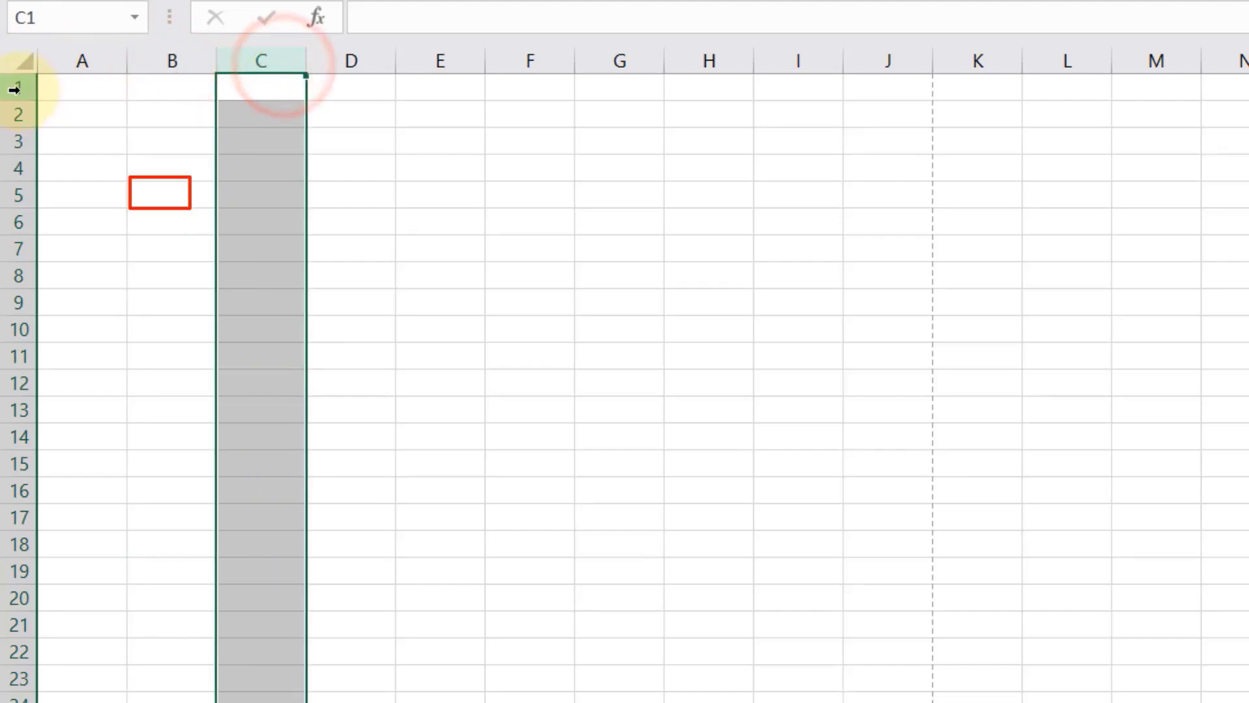
left_click(15, 88)
left_click(84, 55)
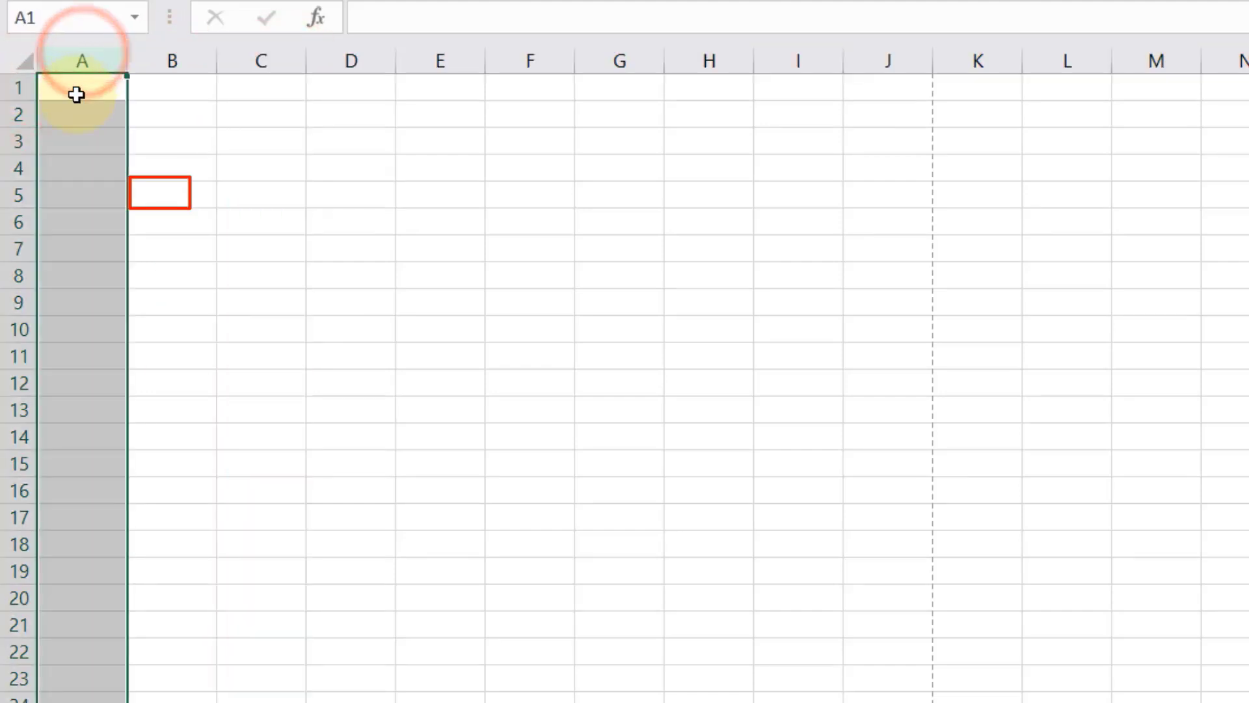
left_click(76, 94)
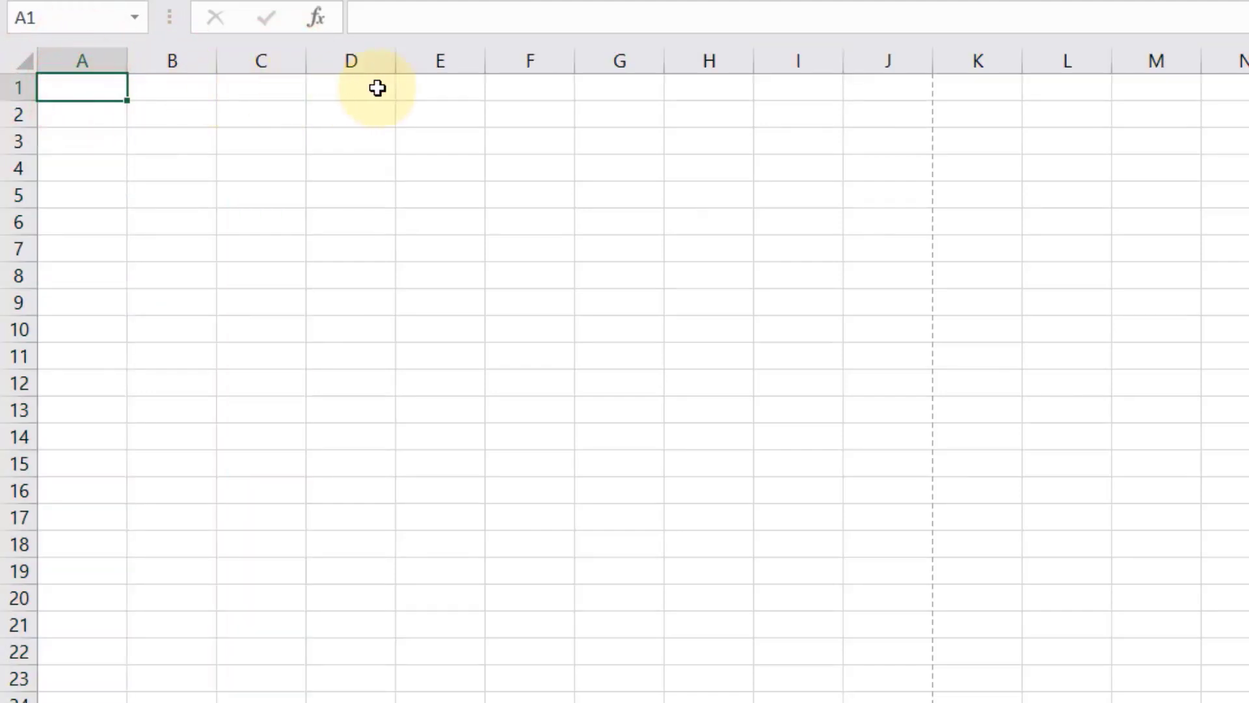
left_click(151, 120)
left_click(273, 96)
left_click(321, 140)
left_click(182, 188)
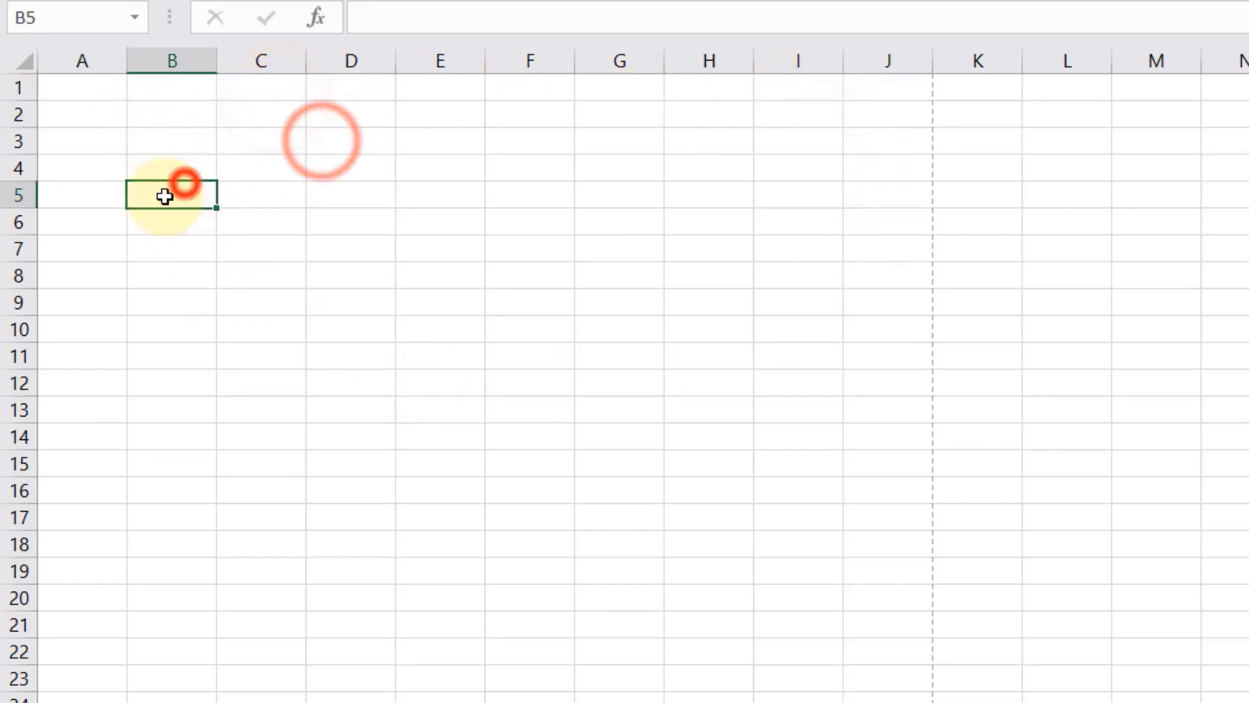
left_click(128, 265)
left_click(349, 247)
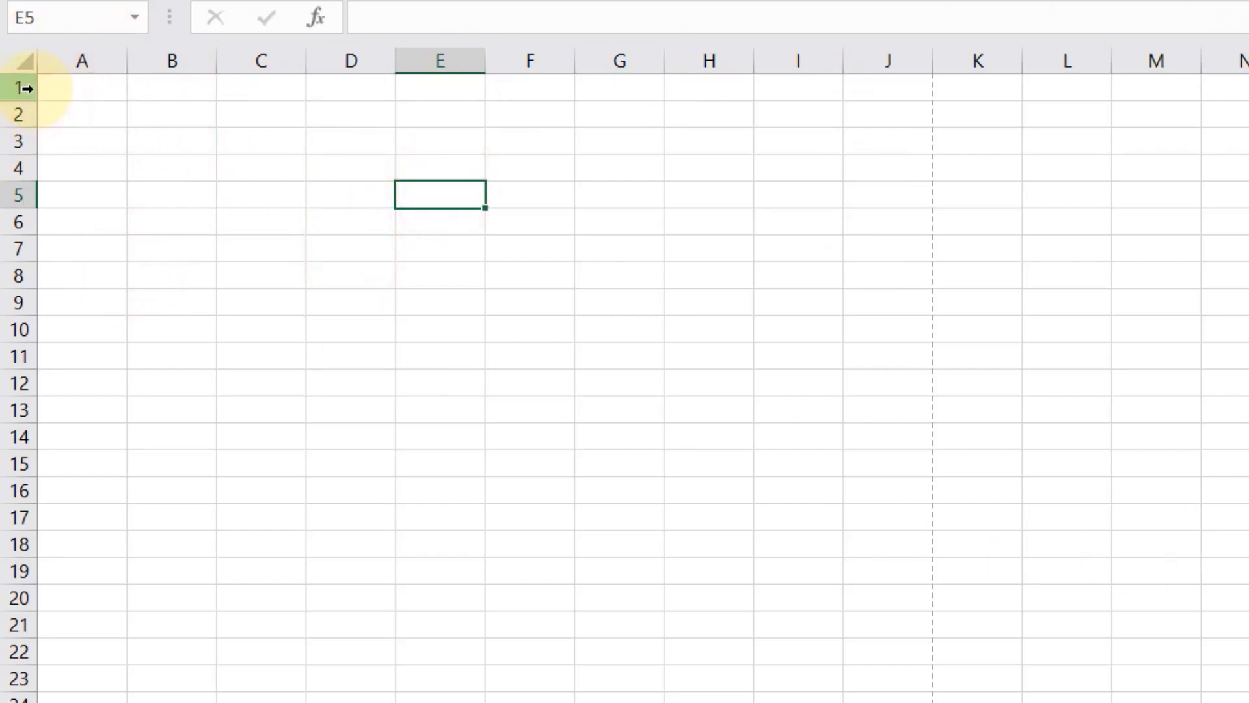
left_click(13, 89)
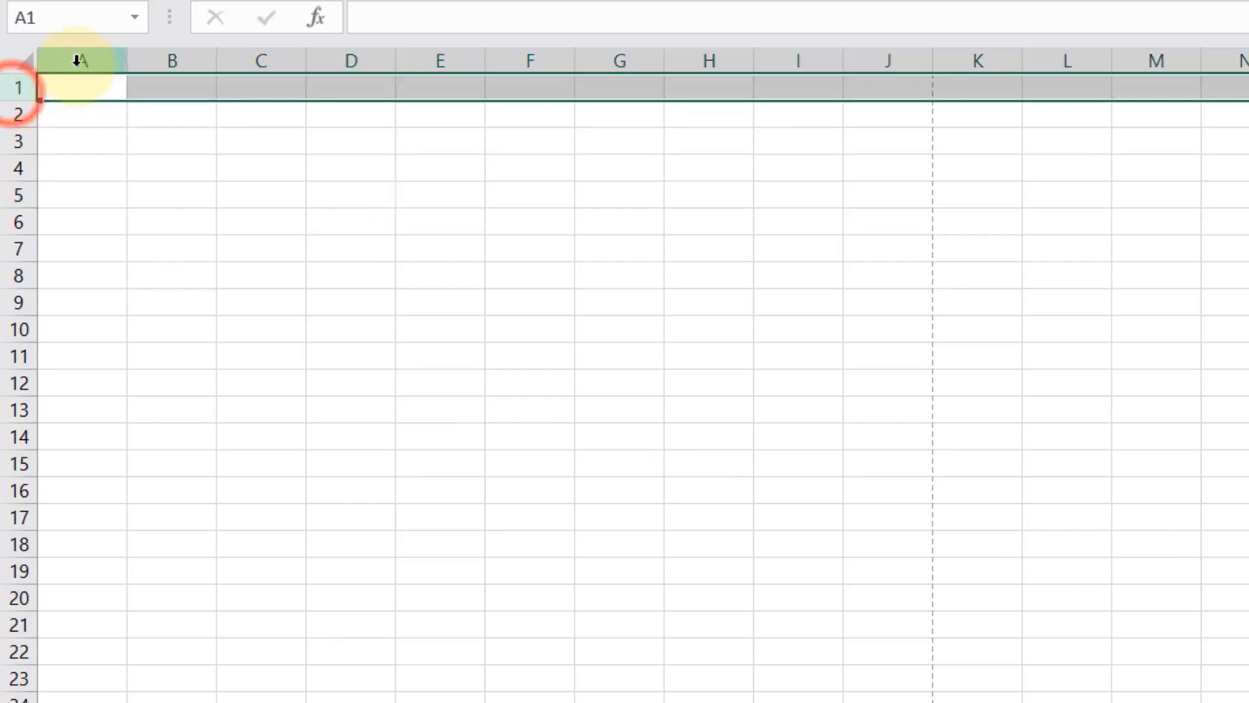
left_click(78, 62)
left_click(92, 94)
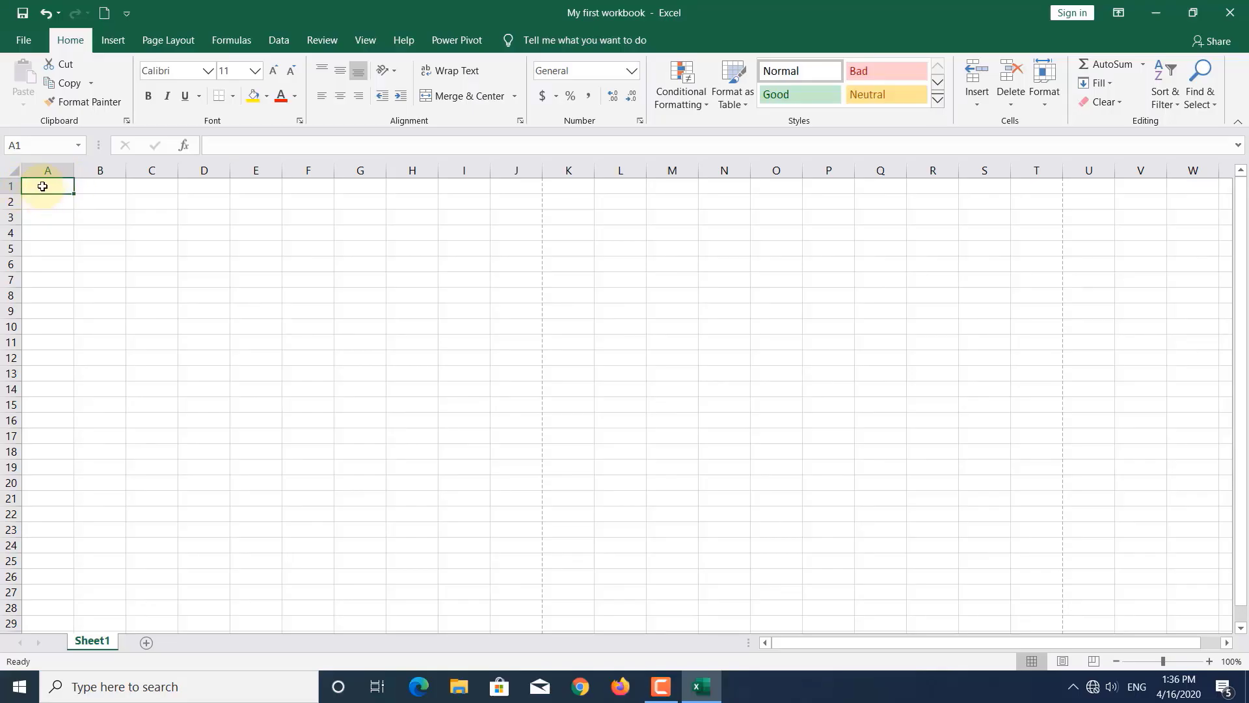
left_click(101, 254)
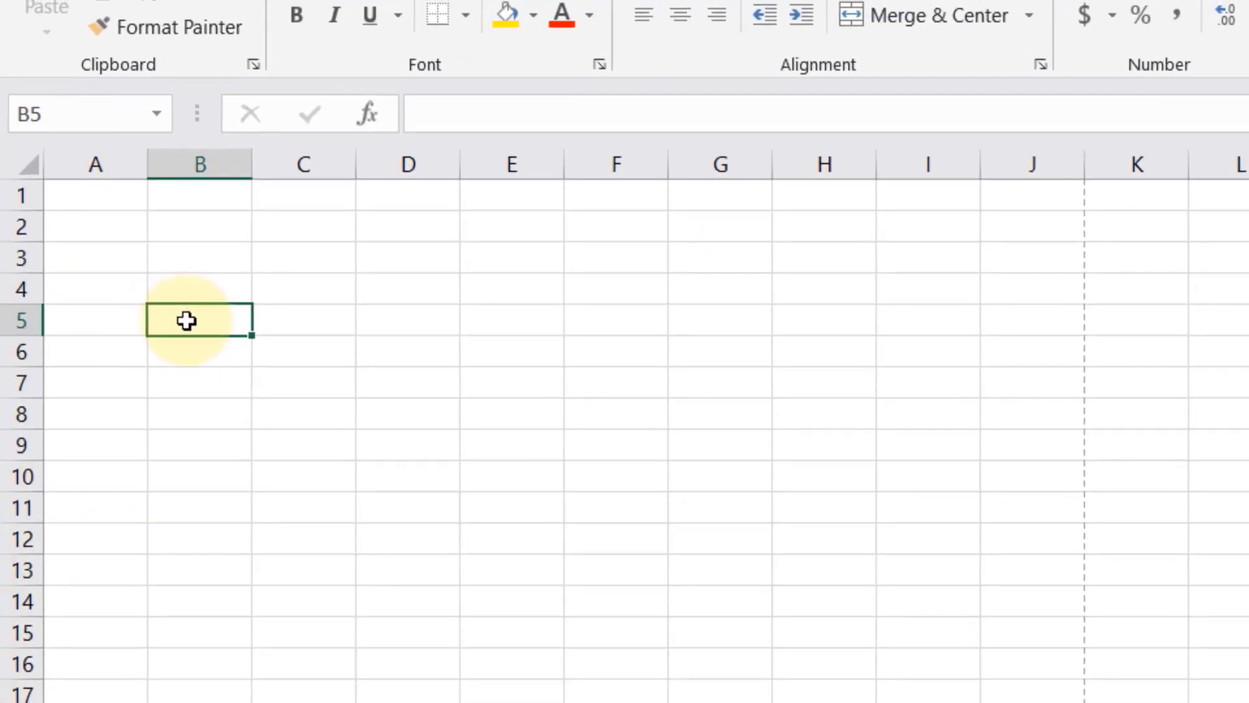
left_click(93, 233)
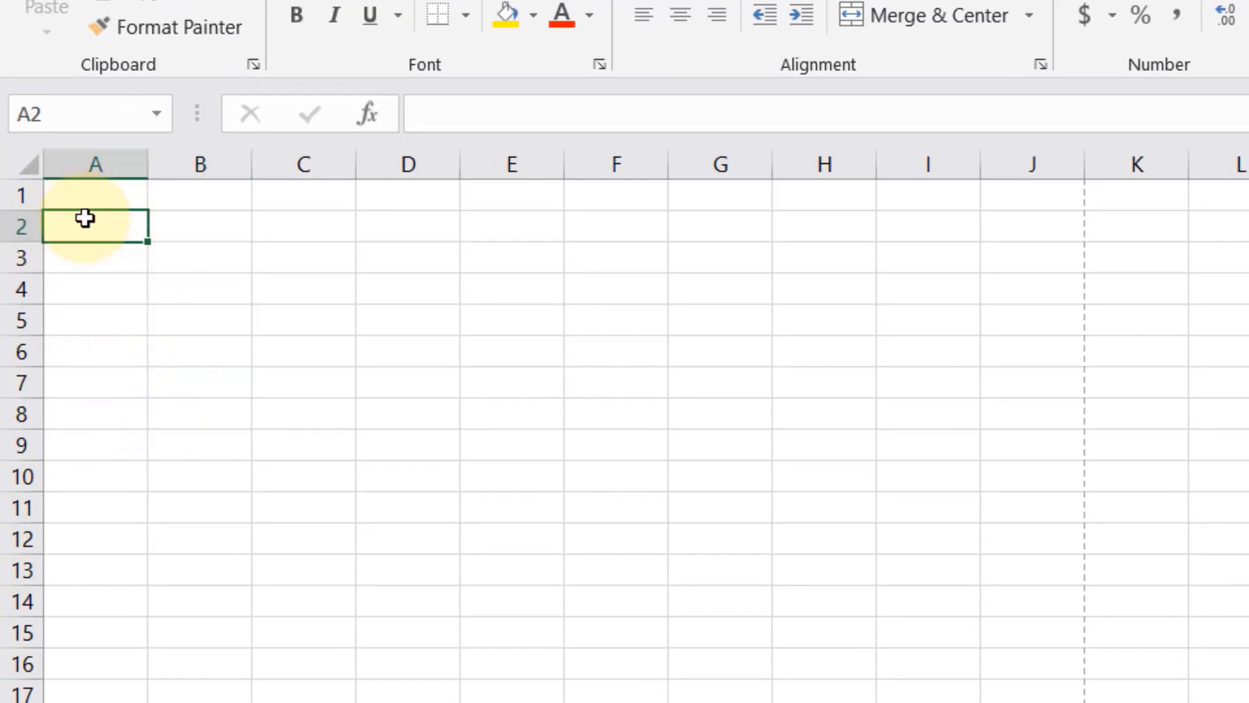
left_click(209, 350)
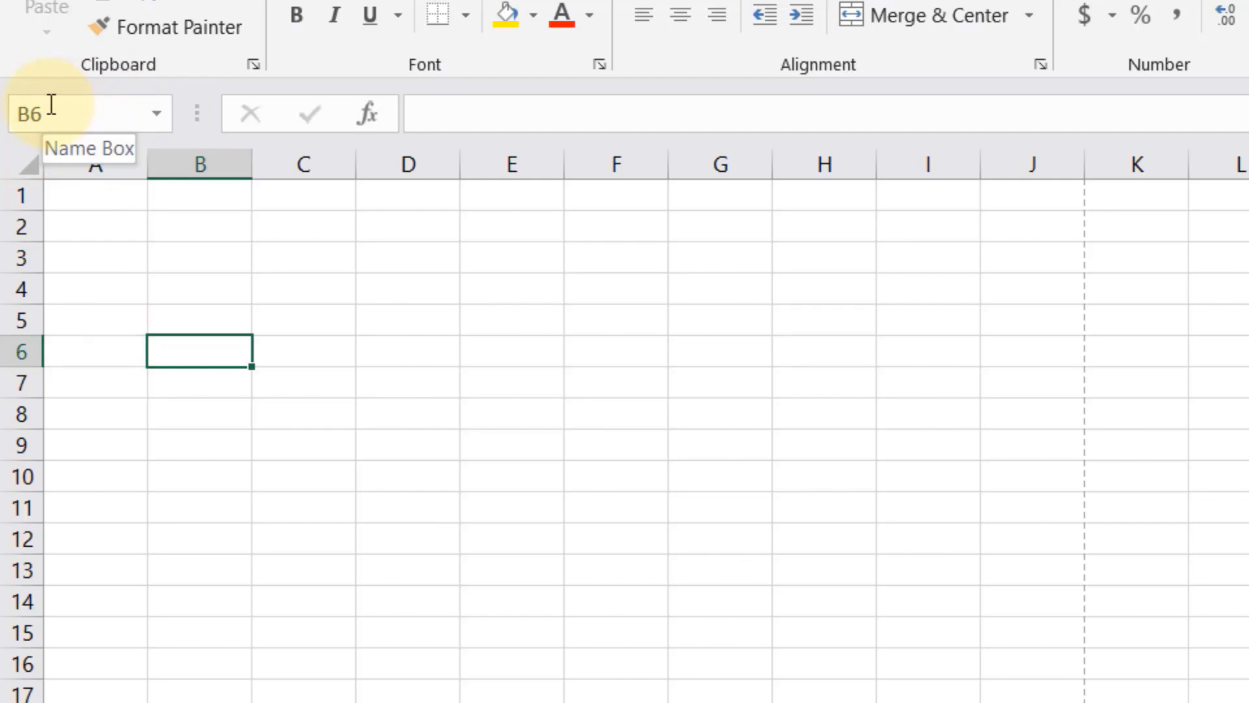
left_click(98, 201)
- Enter the heading 'Name' in cell A1 and commit it with Enter
type("Nam")
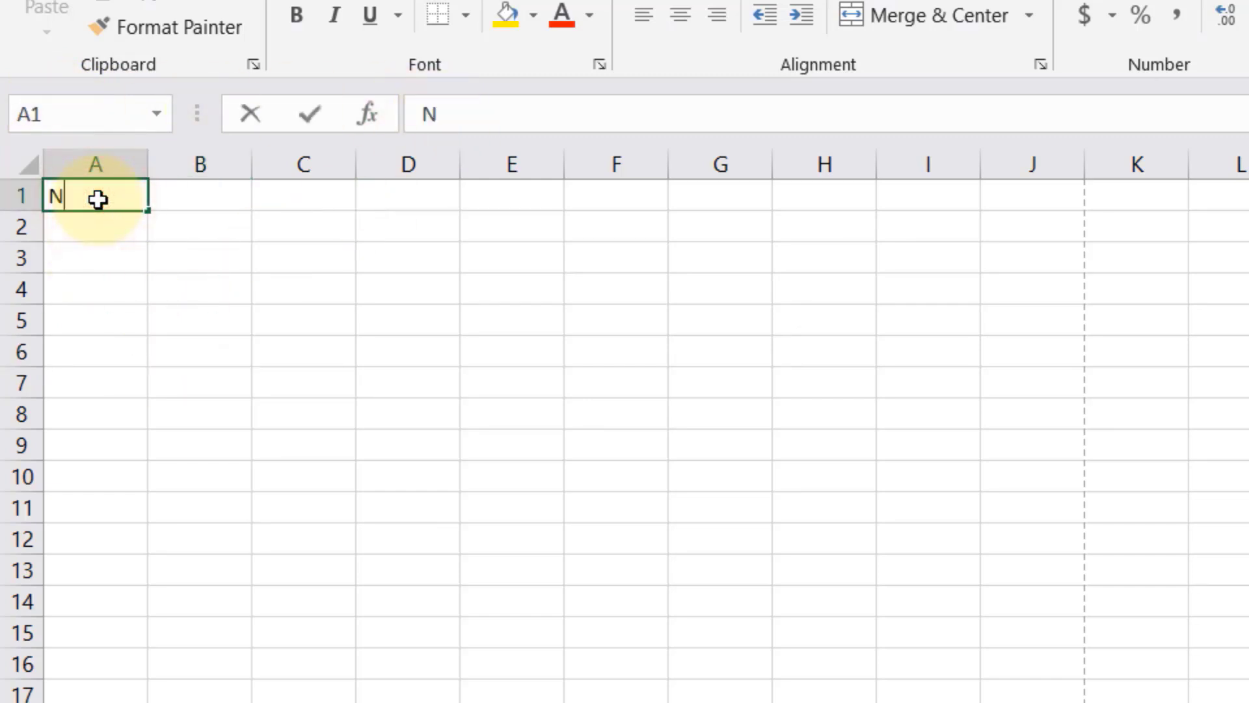
type("e")
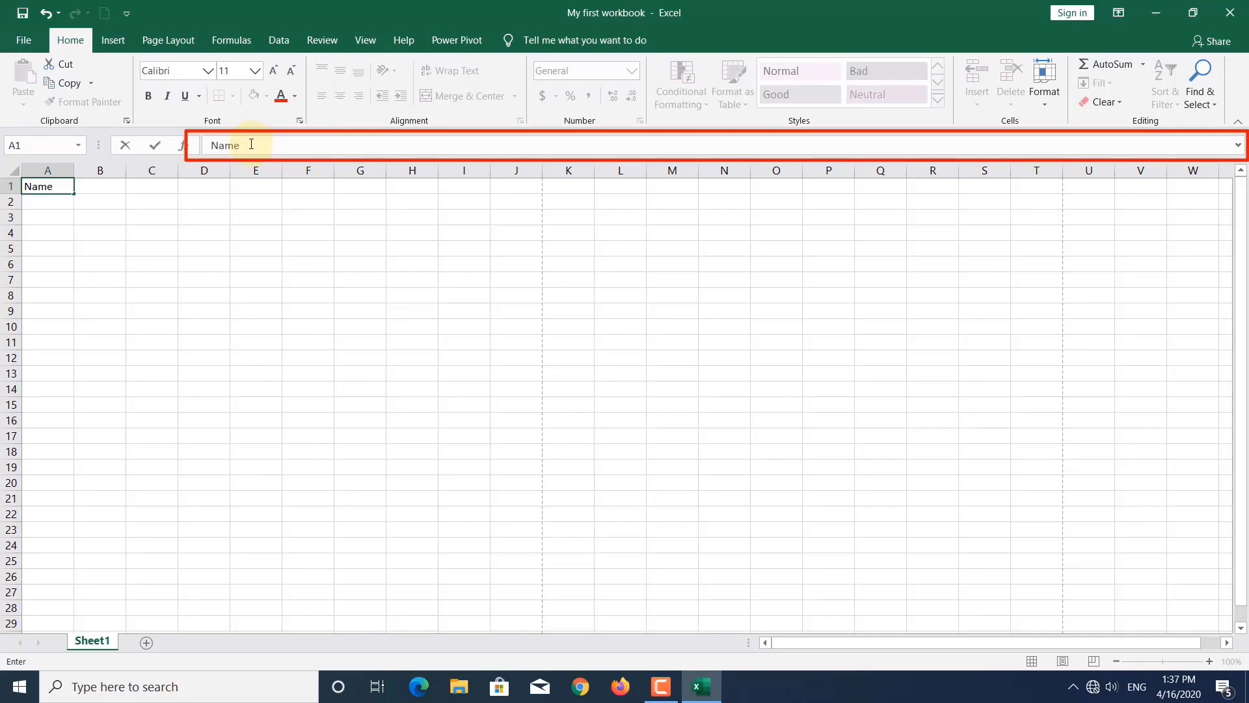
left_click_drag(251, 144, 219, 142)
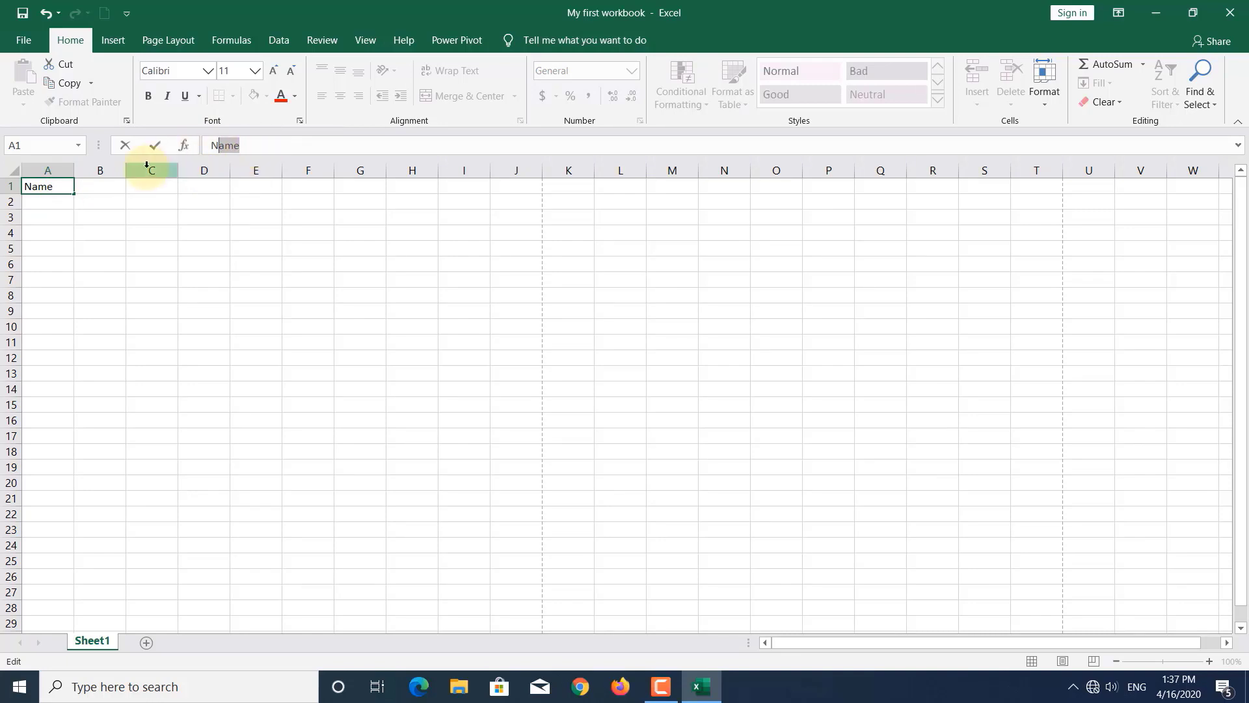
key("Return")
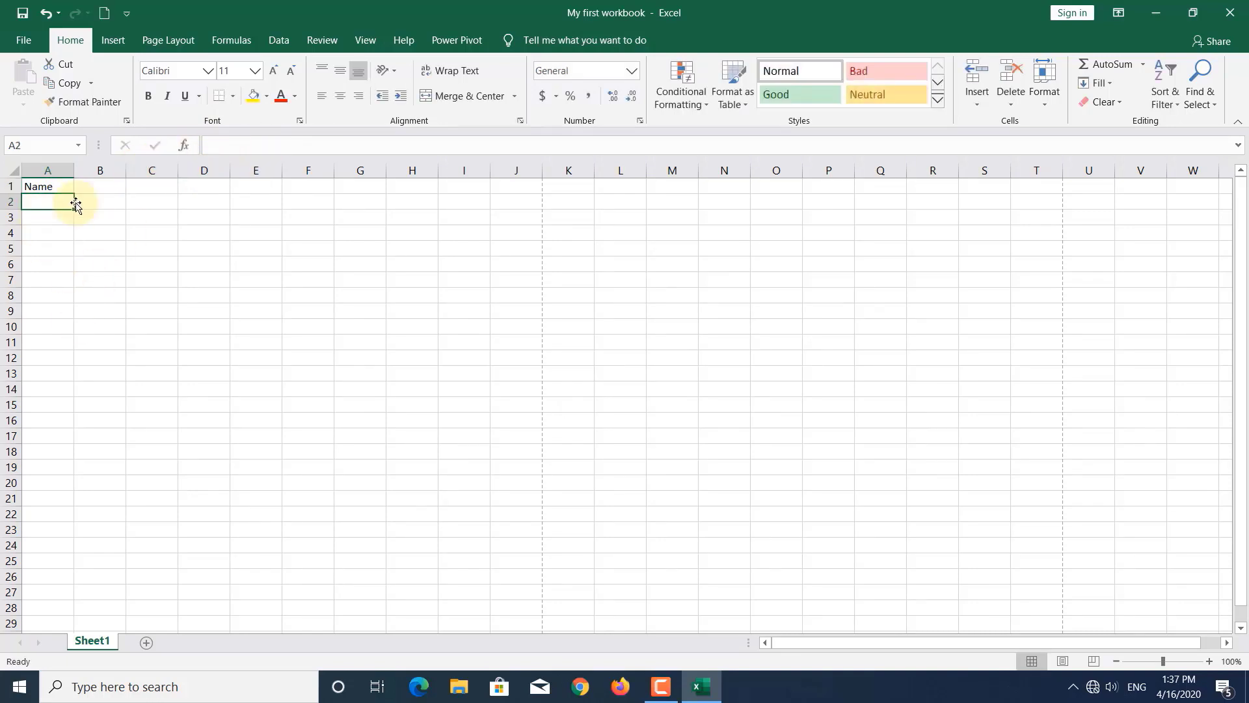
key("Up")
key("Down")
key("Right")
key("Right")
key("Down")
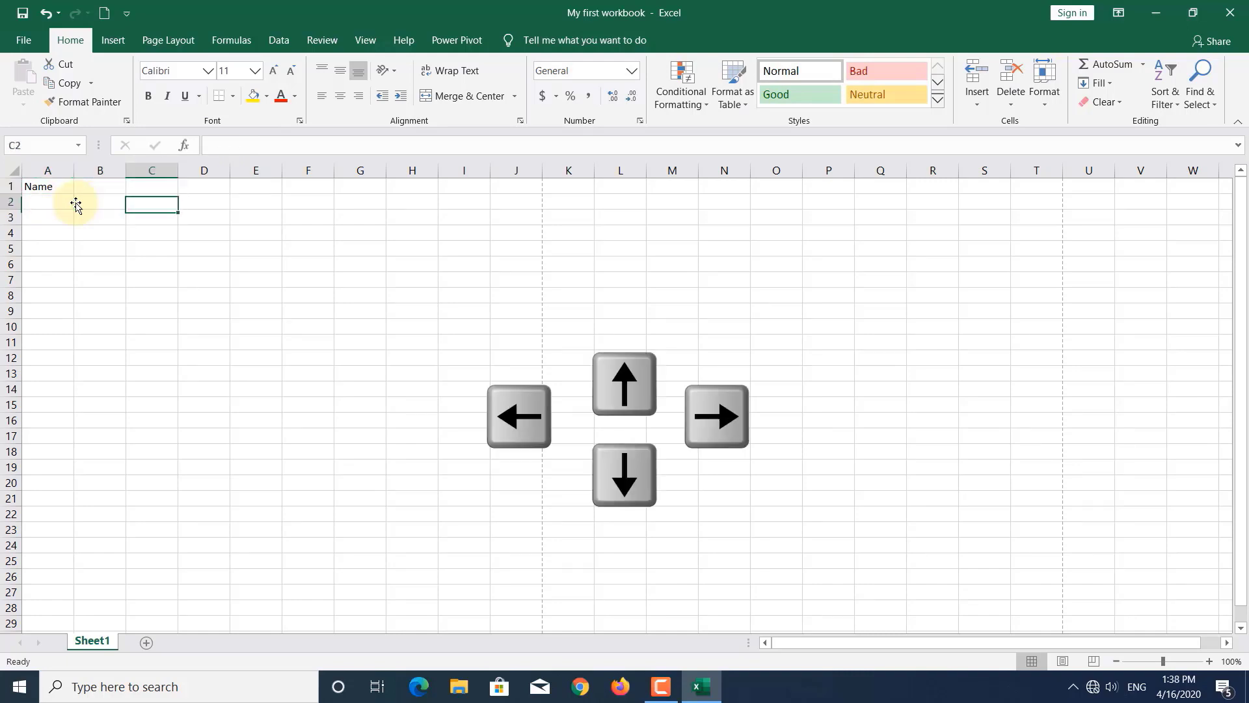
key("Up")
key("Left")
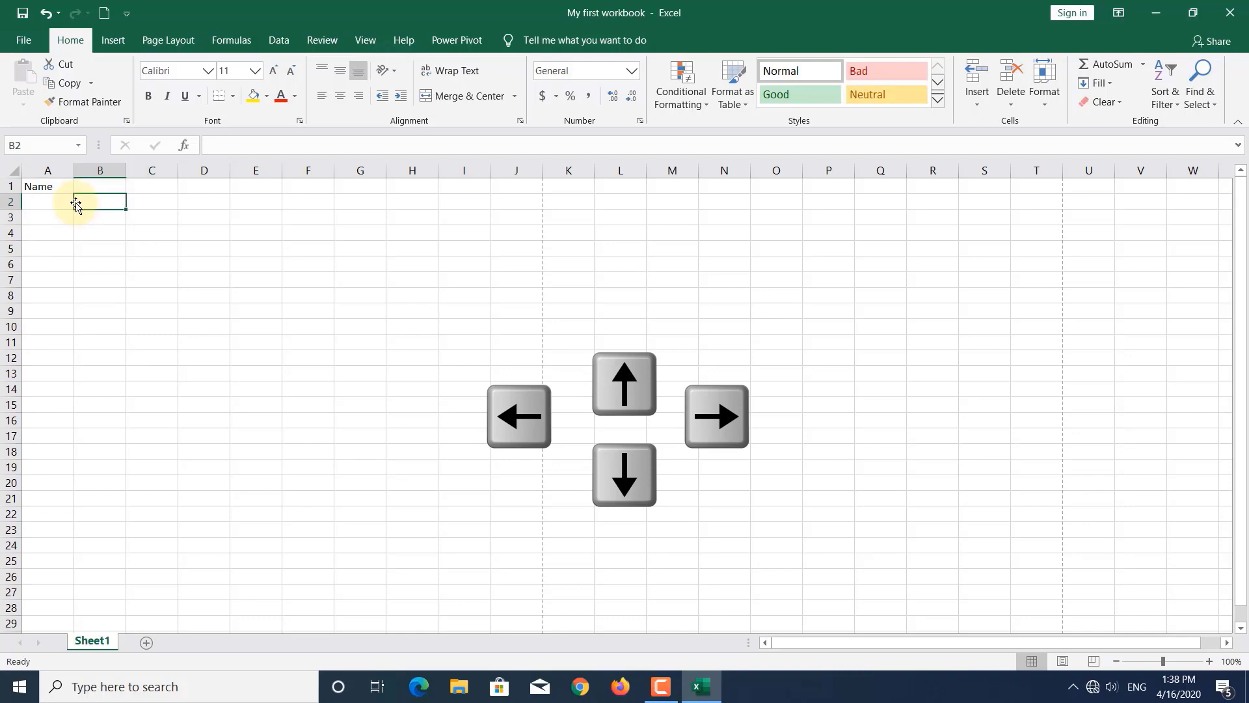
key("Down")
key("Down")
key("Down")
key("Right")
key("Right")
key("Up")
key("Up")
key("Left")
key("Up")
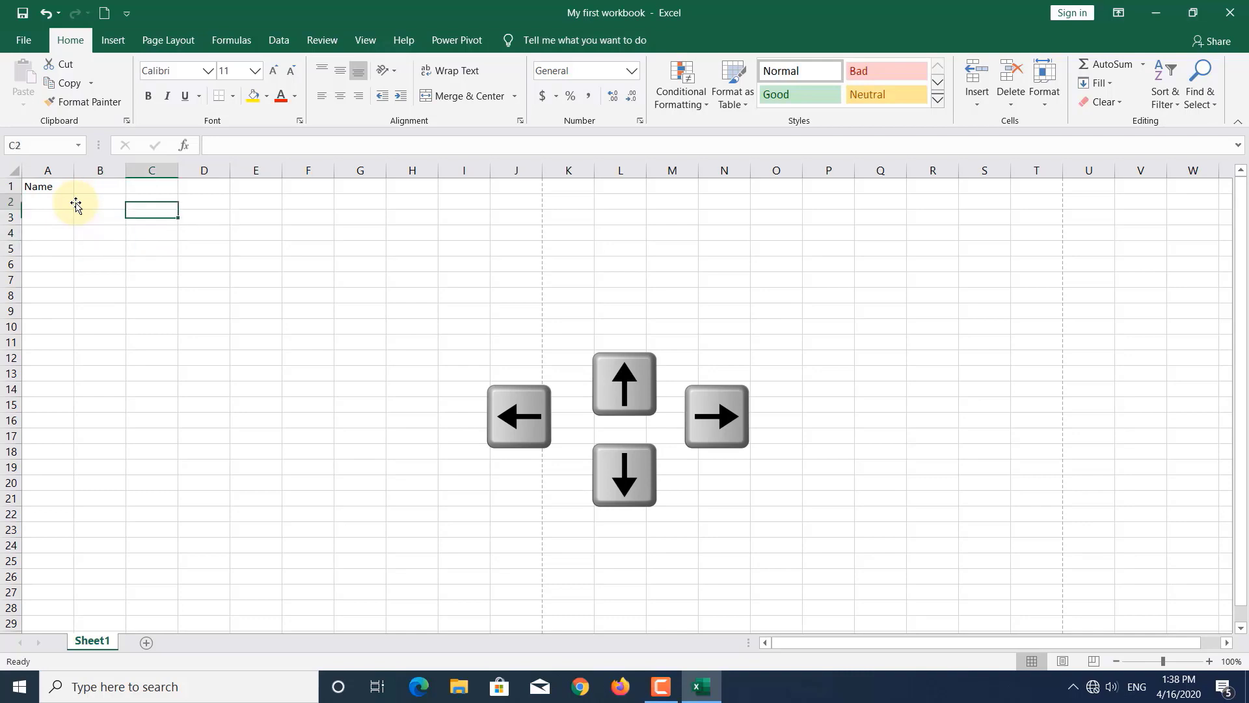
key("Down")
key("Left")
key("Up")
key("Left")
key("Up")
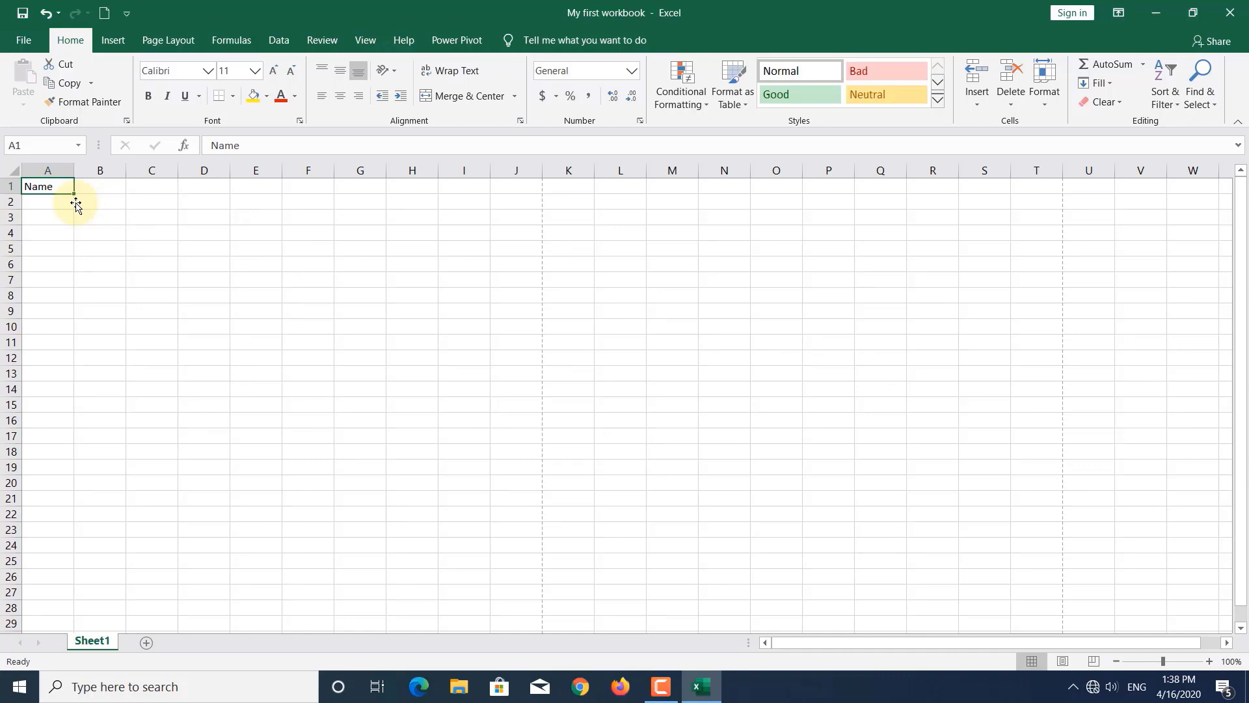
key("Tab")
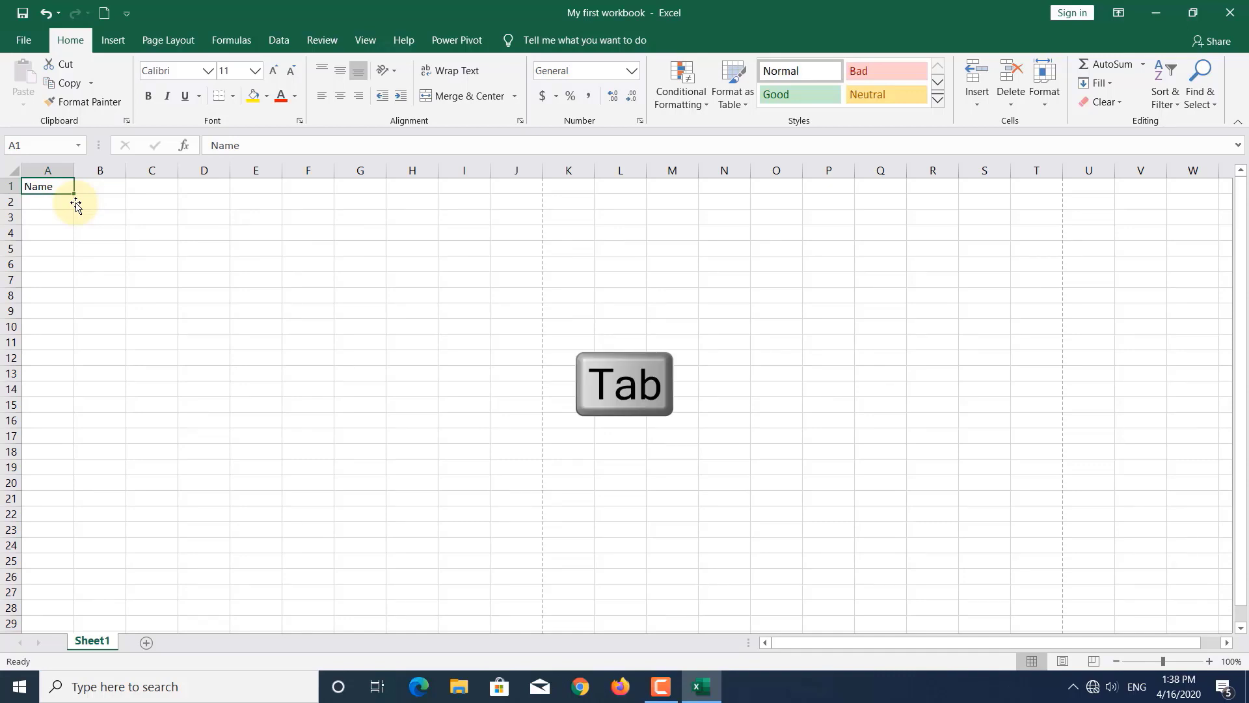
key("Tab")
key("Tab")
key("Tab")
key("Tab")
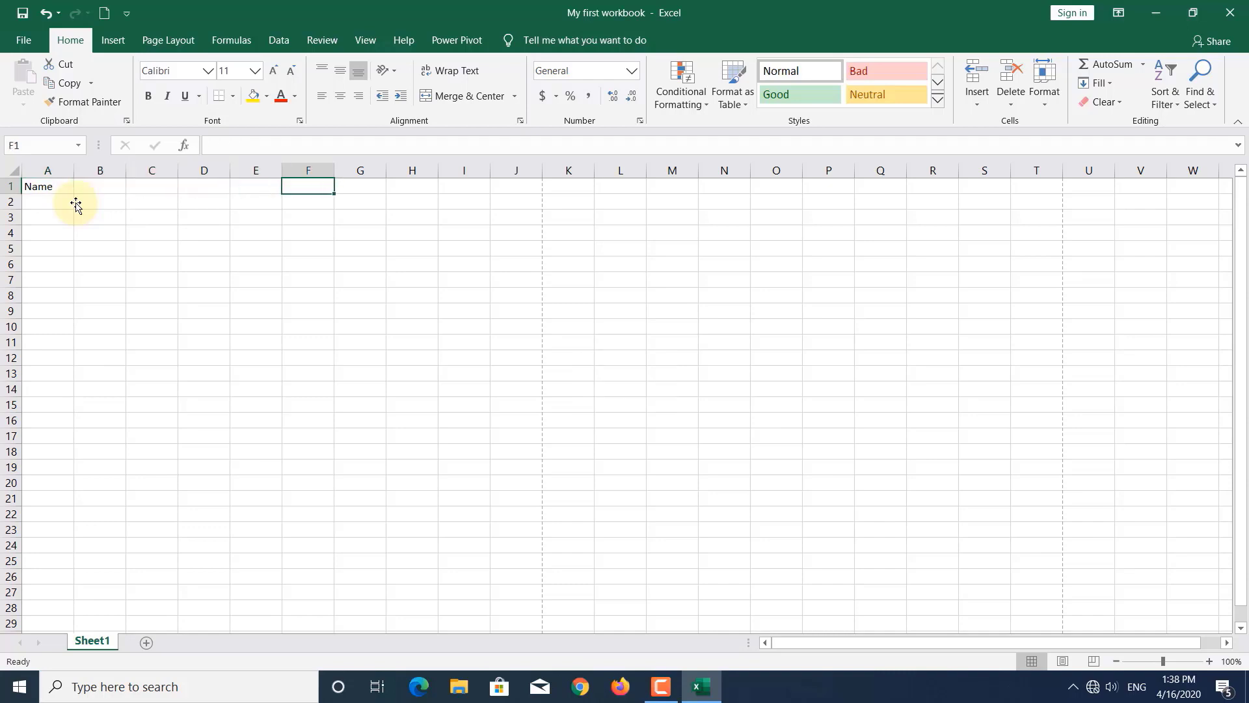
key("shift+Tab")
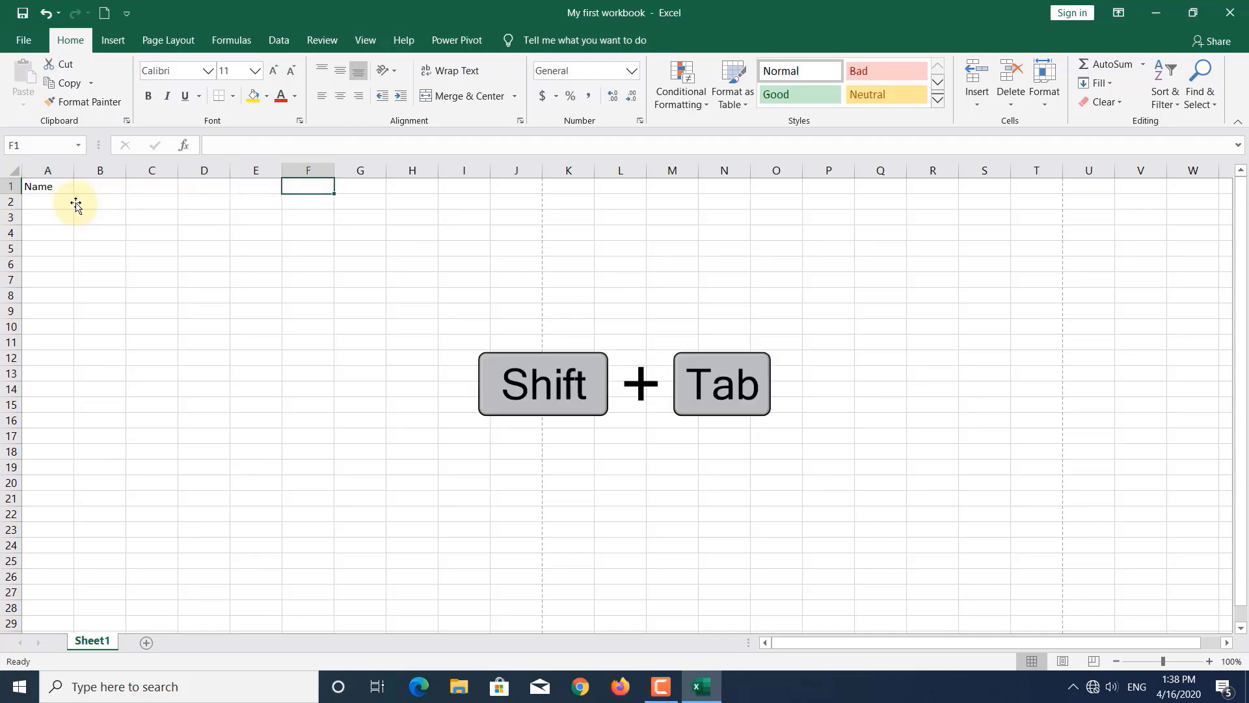
key("shift+Tab")
key("shift+Tab")
key("shift+Tab")
key("shift+Tab")
key("shift+Tab")
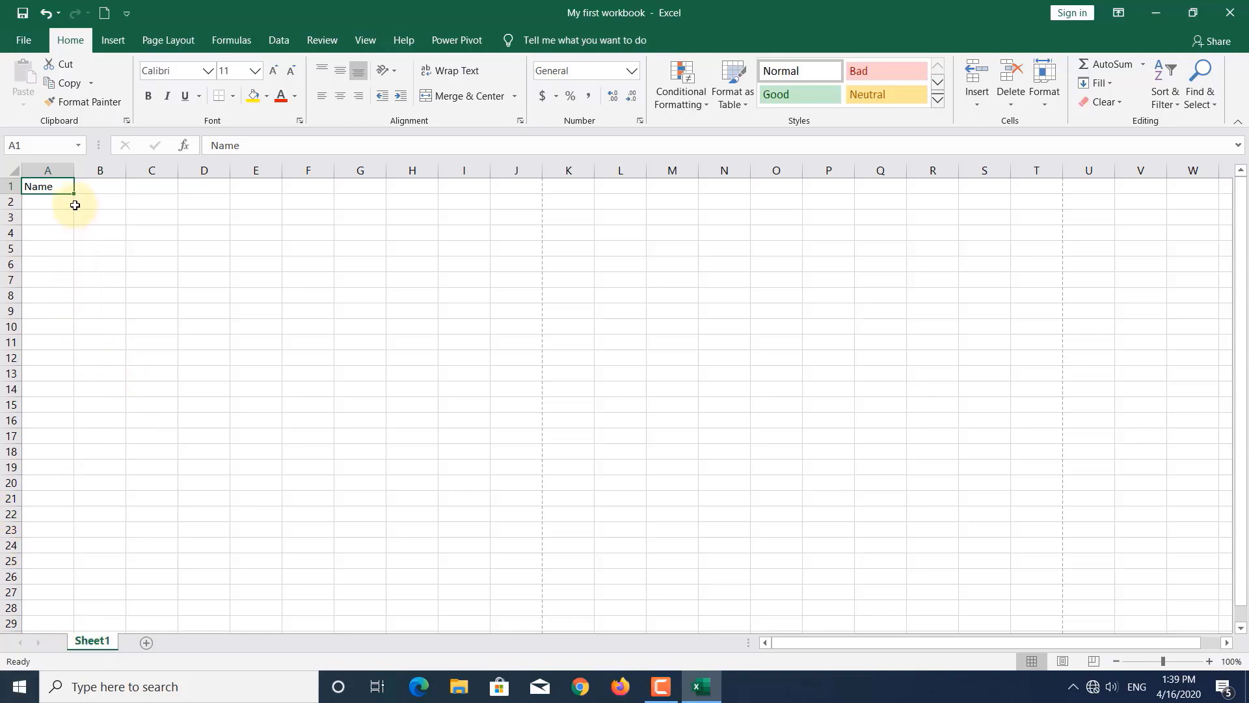
left_click_drag(61, 187, 572, 581)
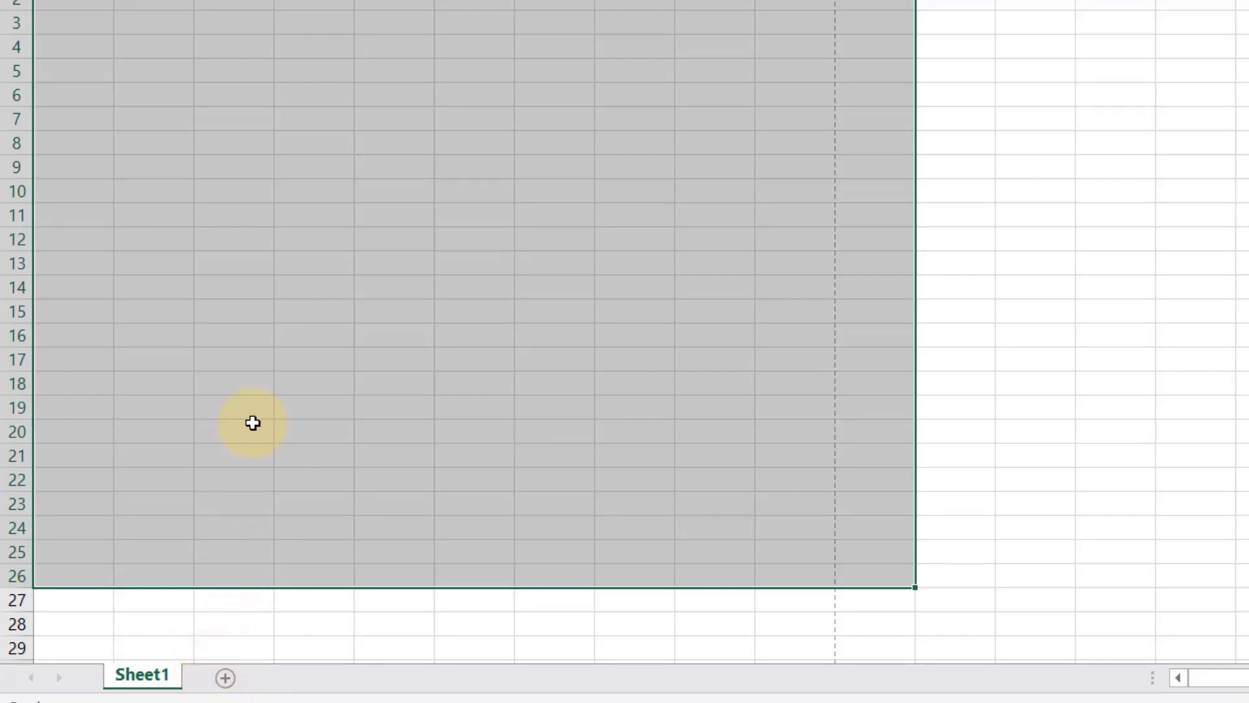
left_click(249, 269)
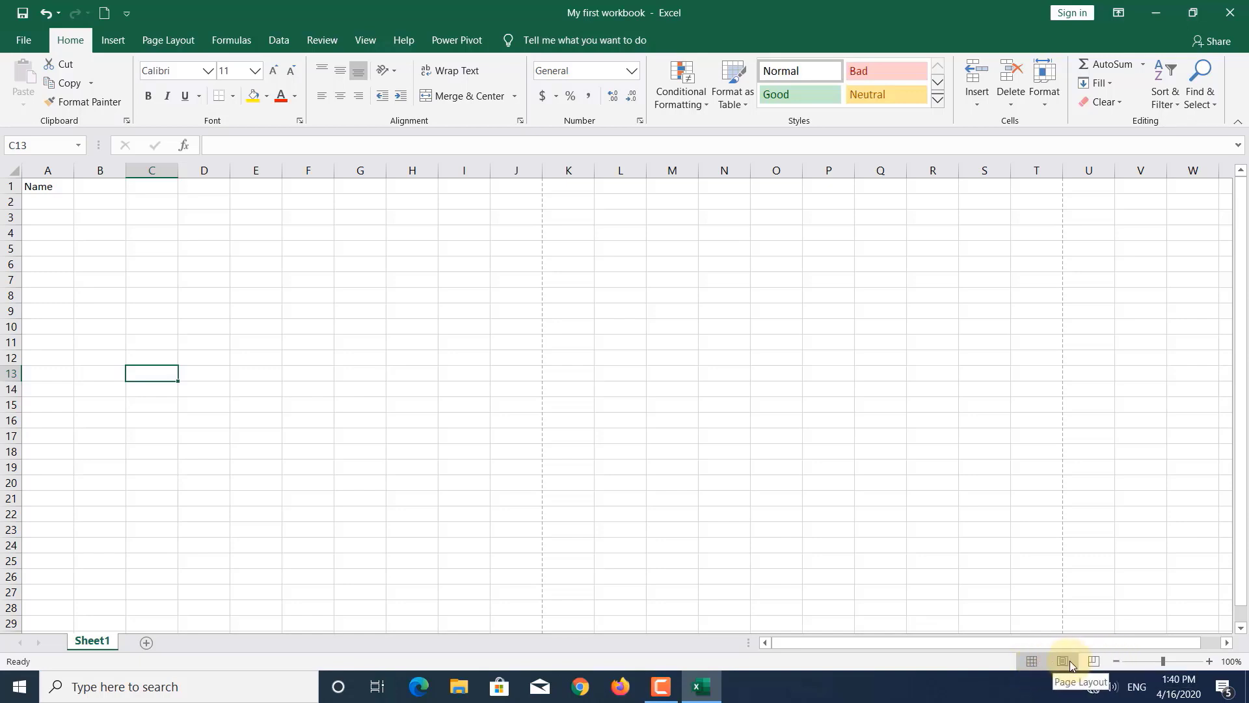
left_click(1161, 659)
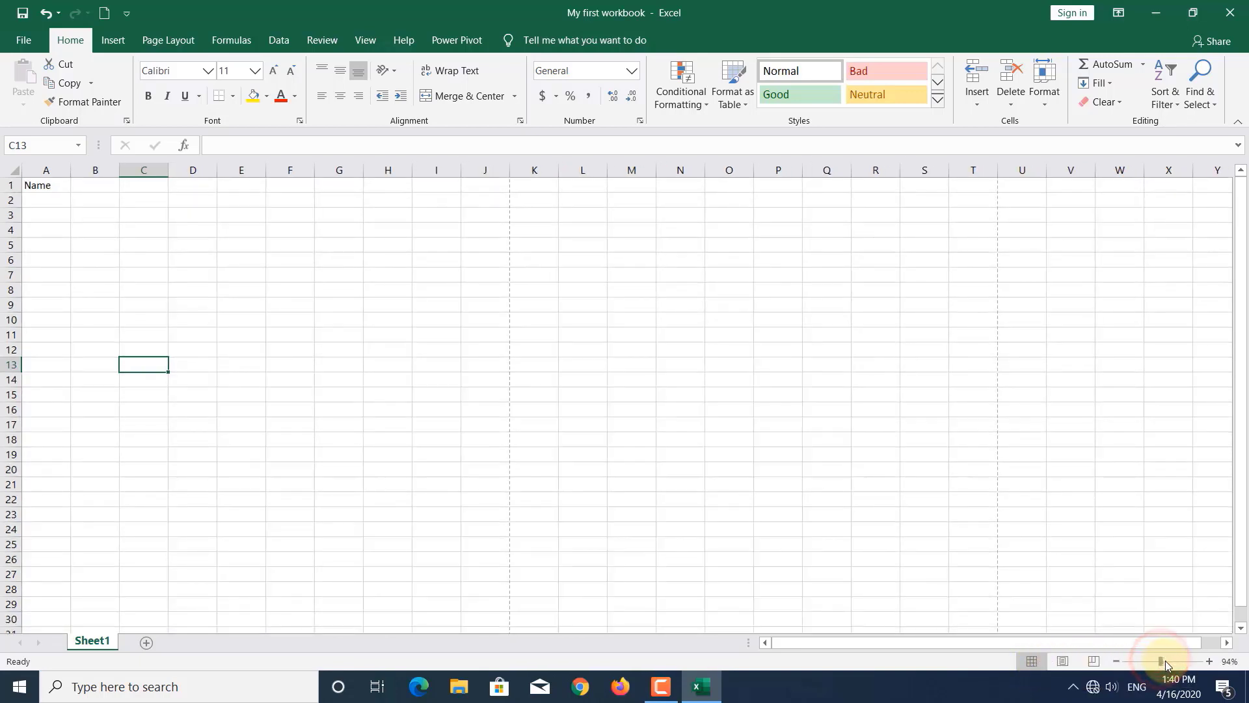
mouse_move(1162, 661)
left_mouse_down()
mouse_move(1205, 671)
mouse_move(1115, 658)
mouse_move(1162, 661)
left_mouse_up()
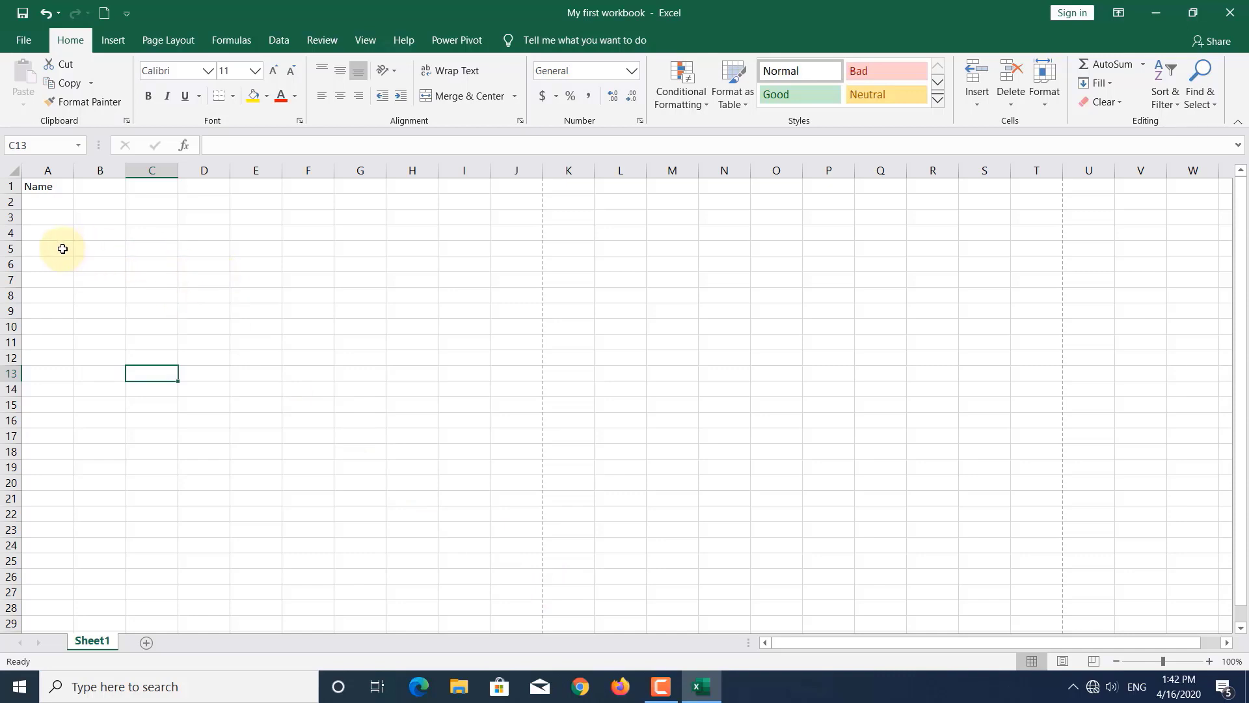
left_click(120, 246)
left_click(209, 247)
left_click(248, 284)
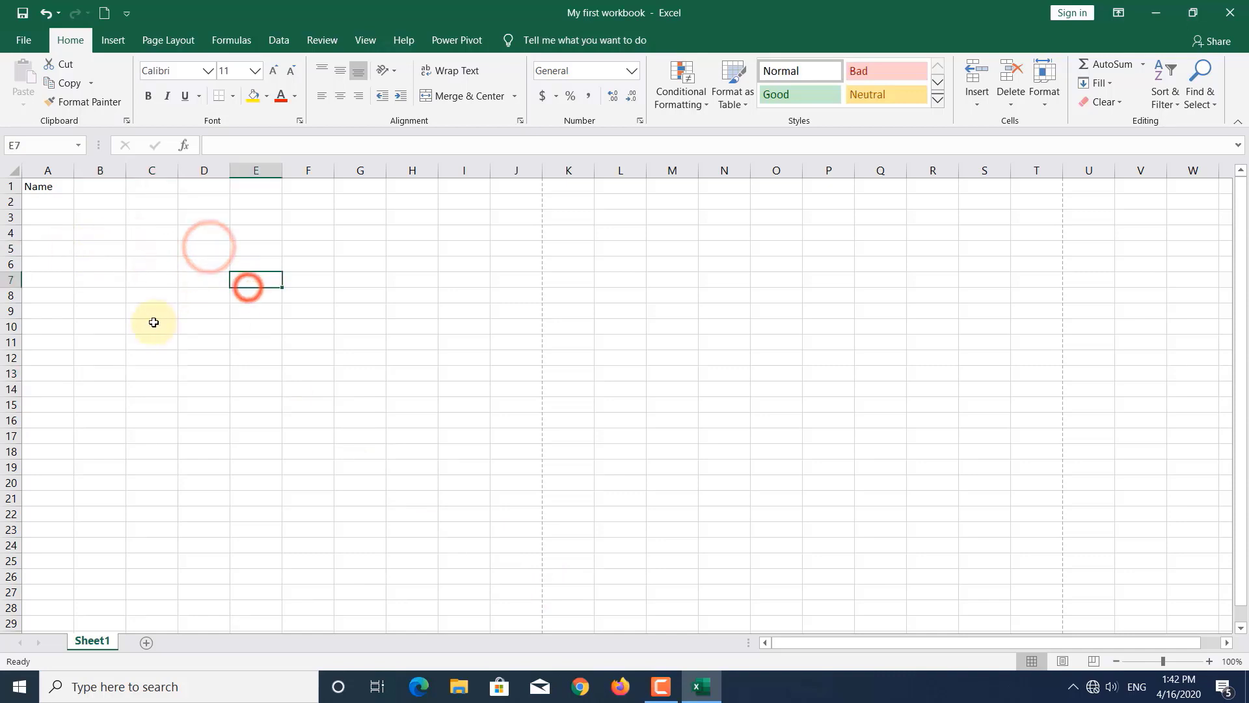
left_click(153, 323)
left_click(81, 294)
left_click(101, 246)
left_click(143, 262)
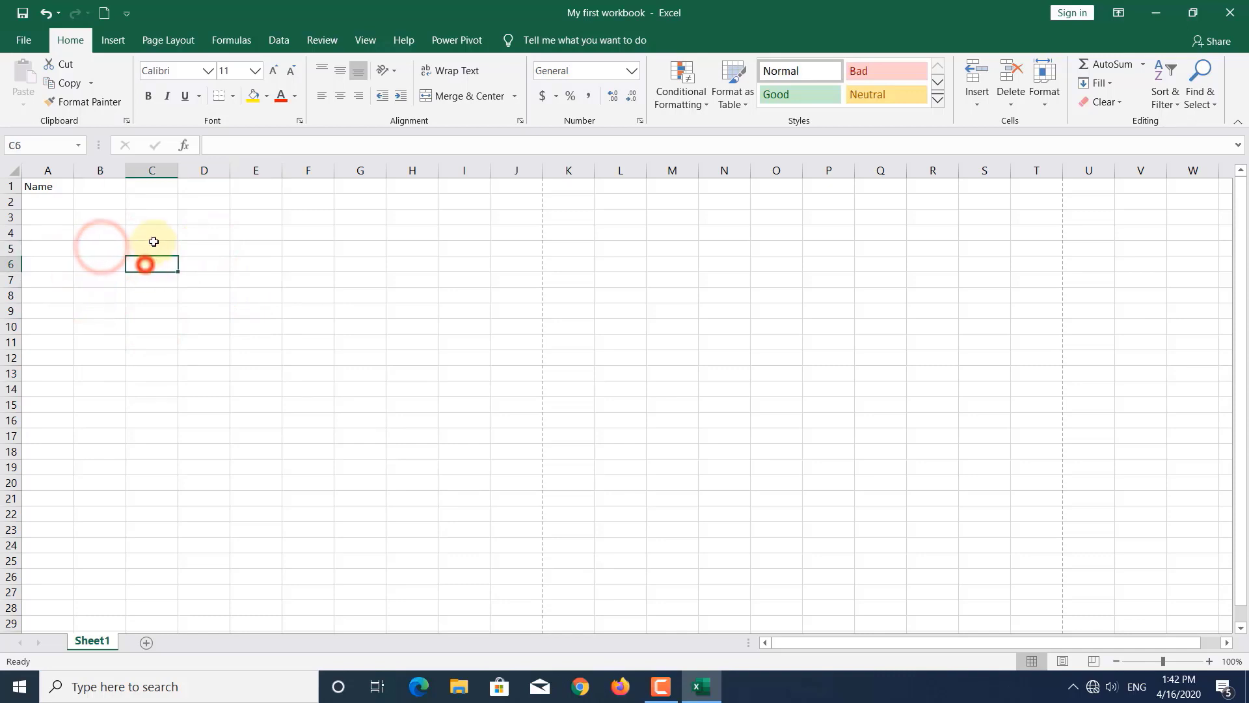
left_click(154, 238)
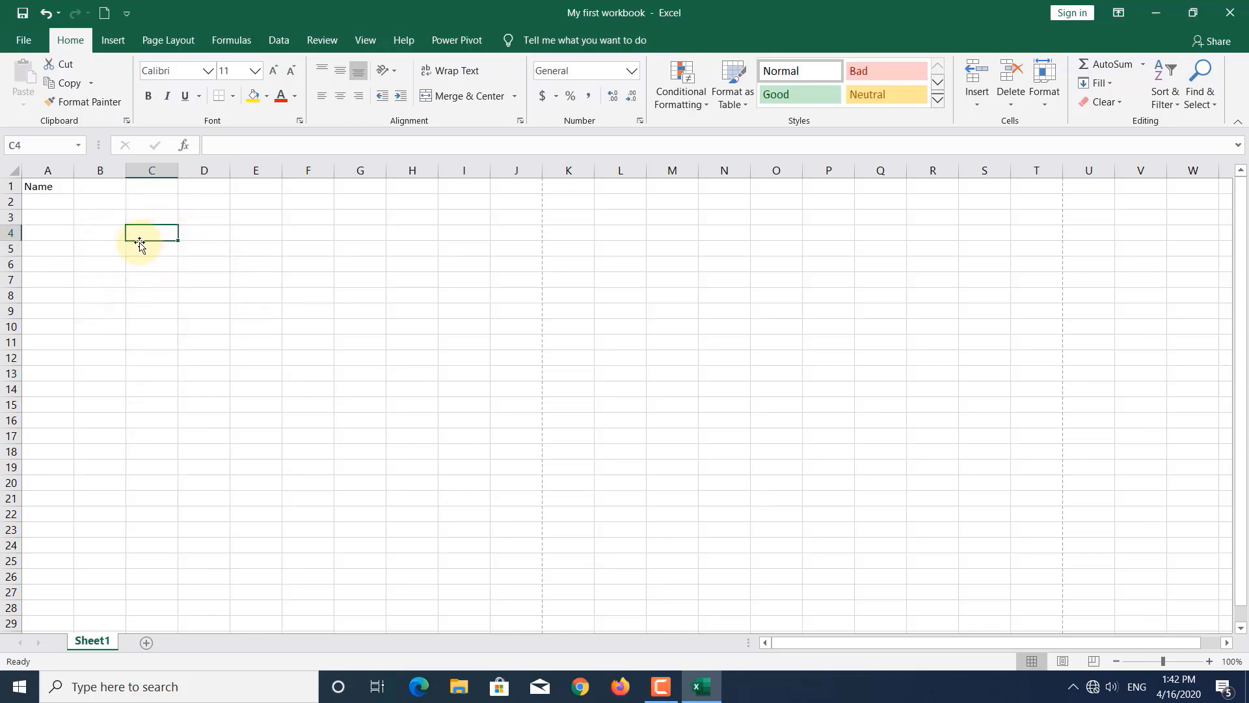
left_click(188, 232)
left_click(244, 232)
left_click(288, 233)
left_click(326, 233)
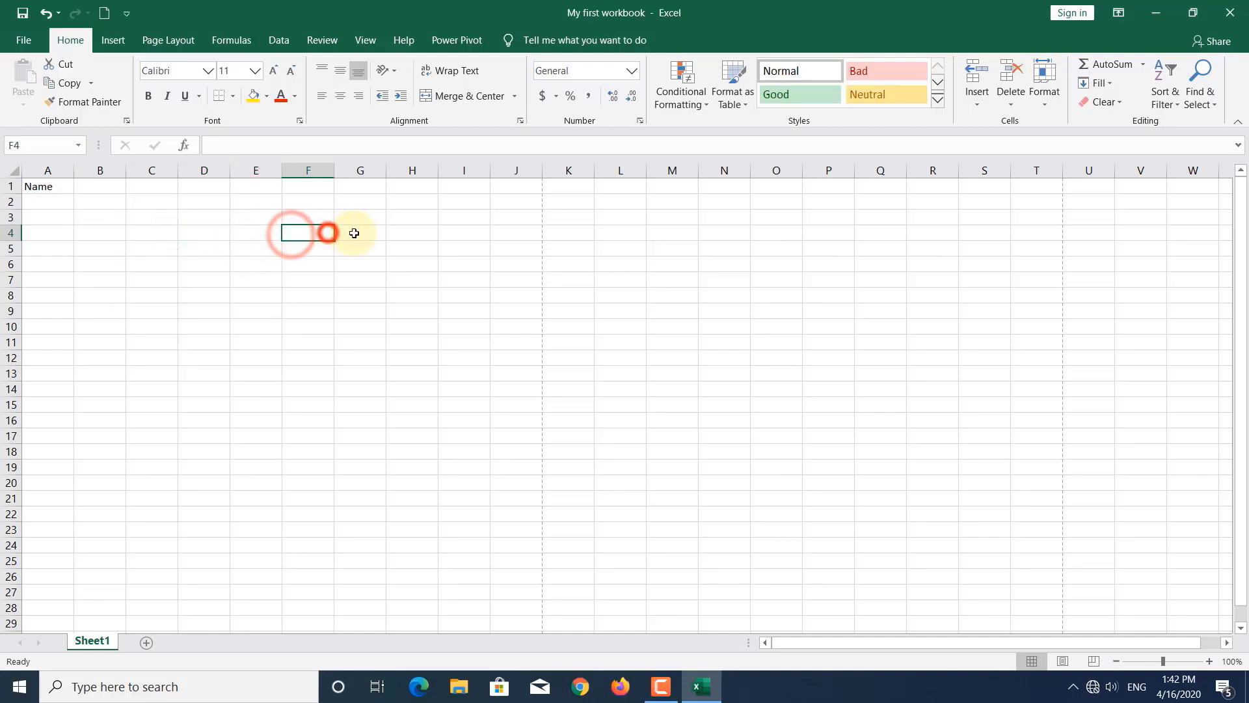
left_click(354, 233)
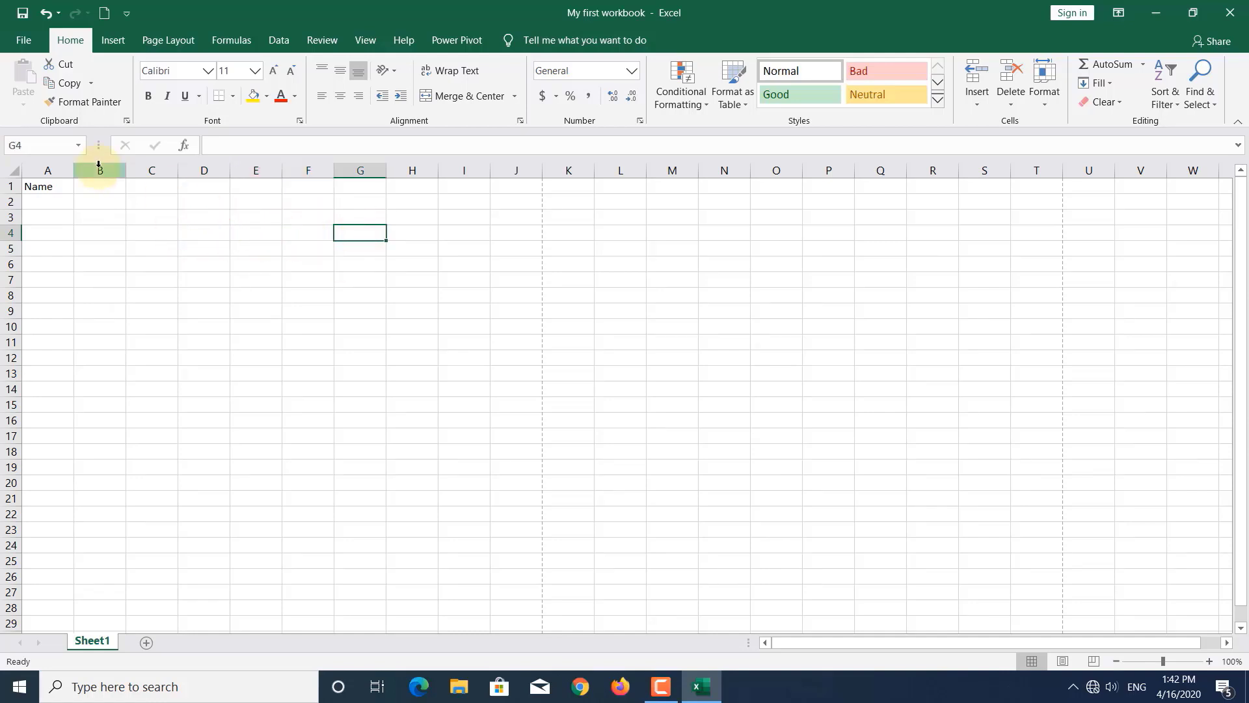